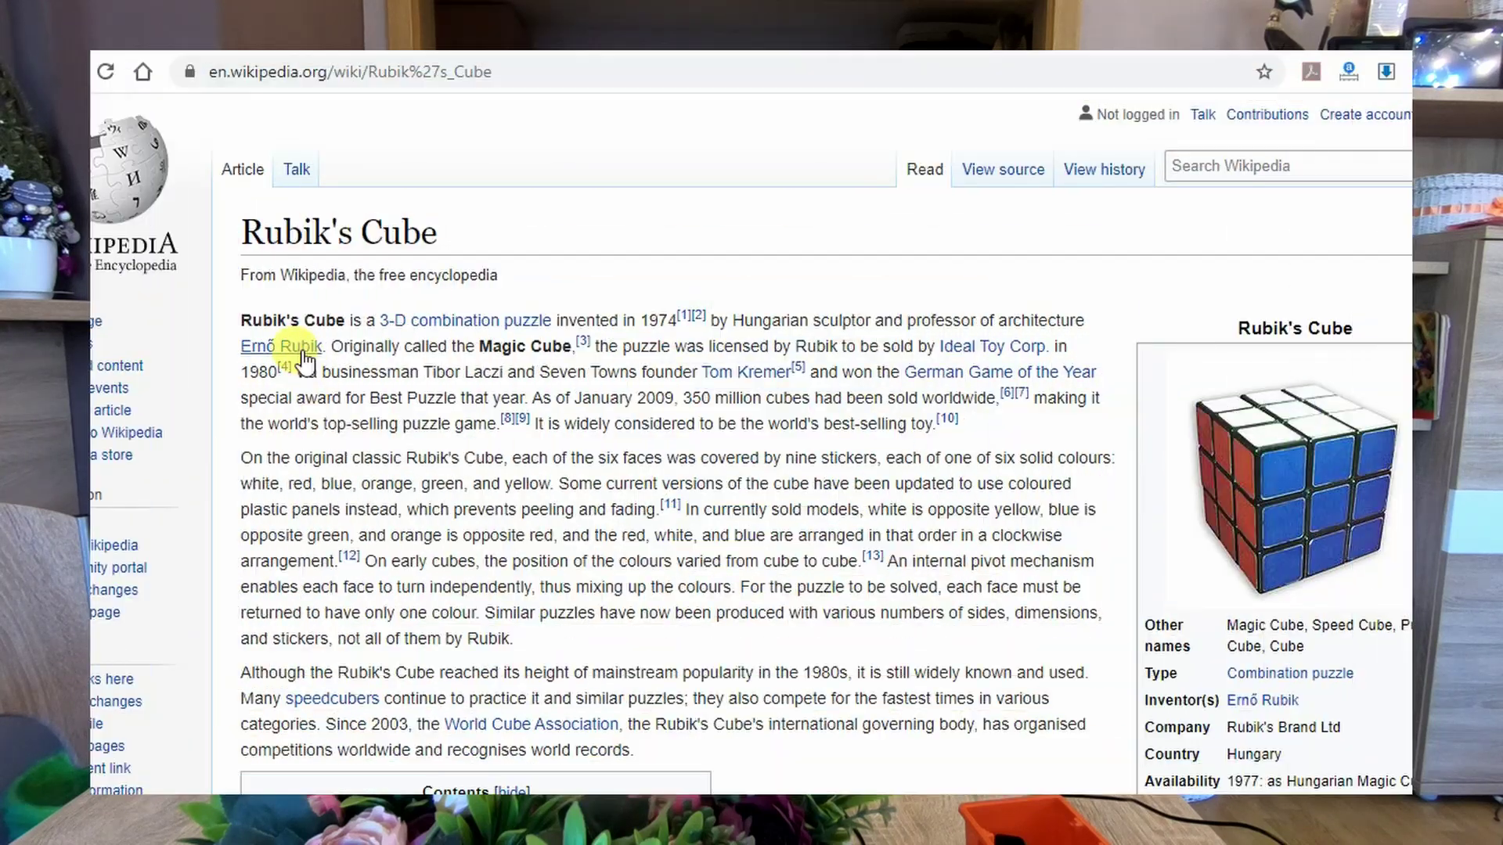
Preview the Ernő Rubik link on the Rubik's Cube article, then scroll further down the introduction.
mouse_move(304, 358)
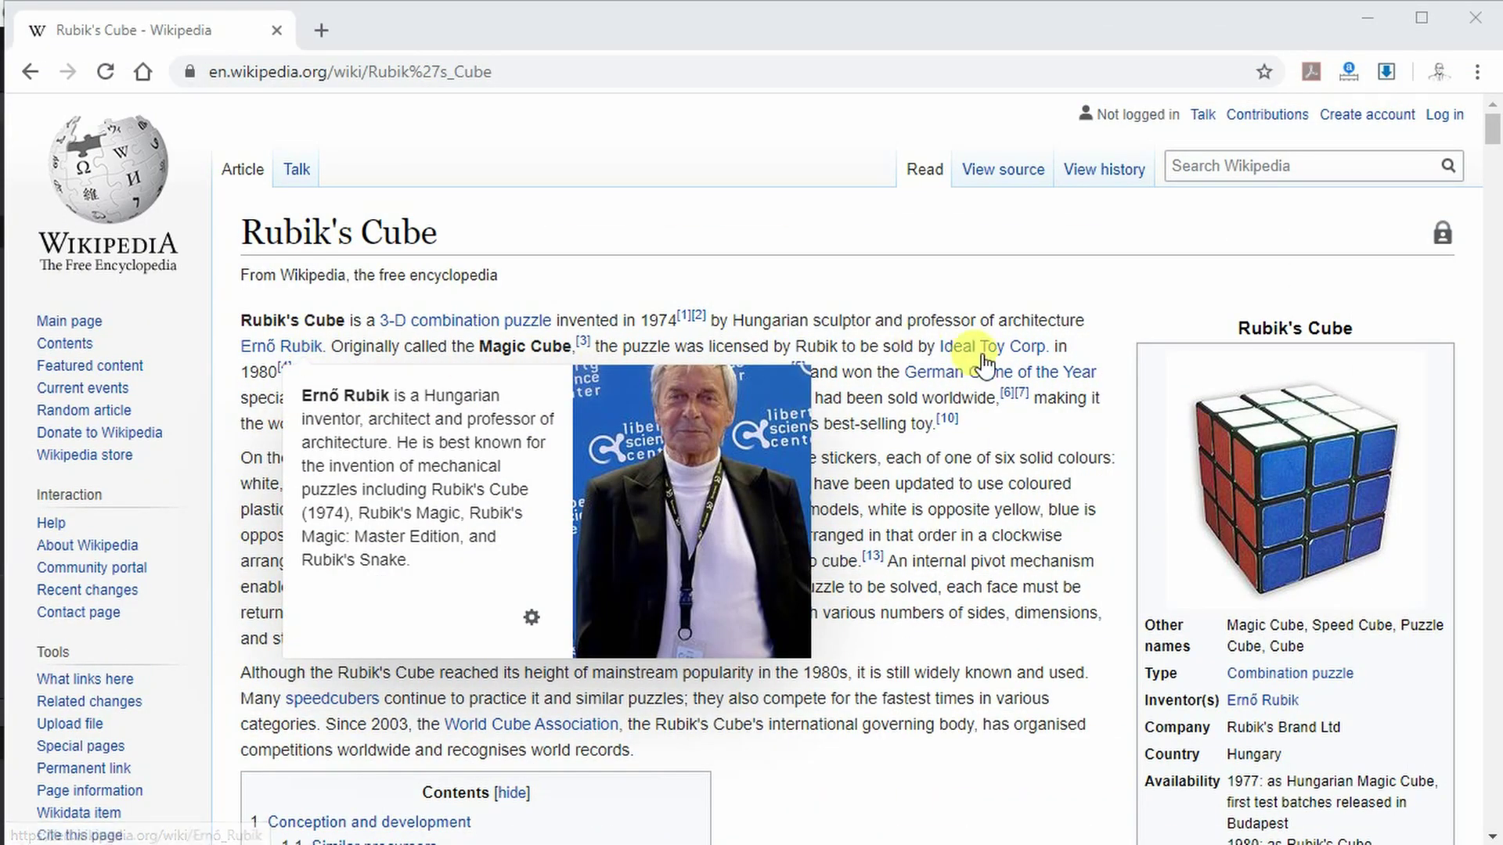
drag(1492, 131, 1487, 208)
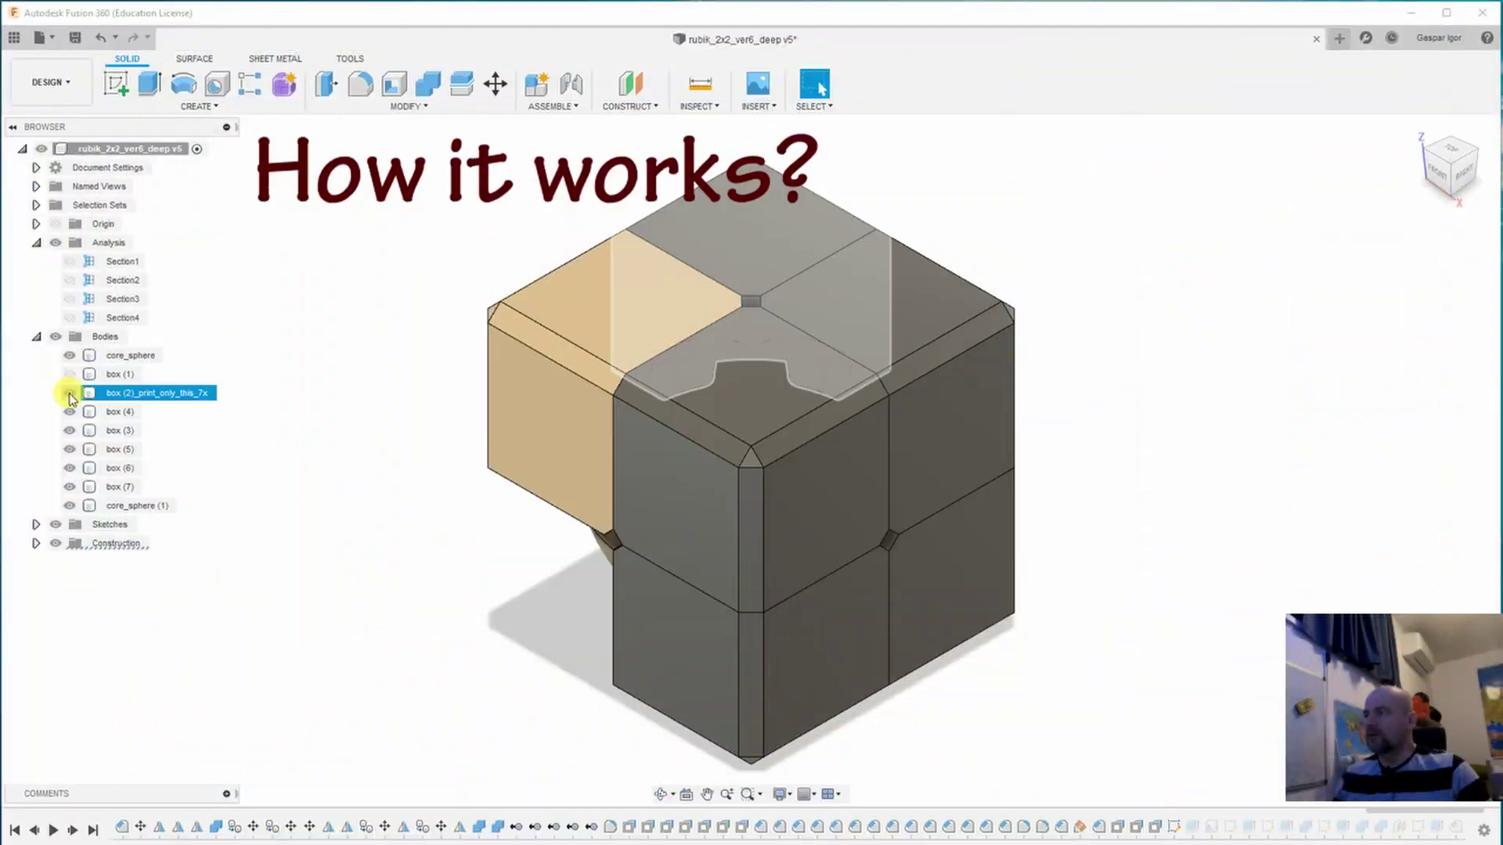
Hide corner boxes (2) through (7), leaving a single corner box beside the core.
click(70, 393)
click(70, 411)
click(70, 431)
click(70, 449)
click(70, 468)
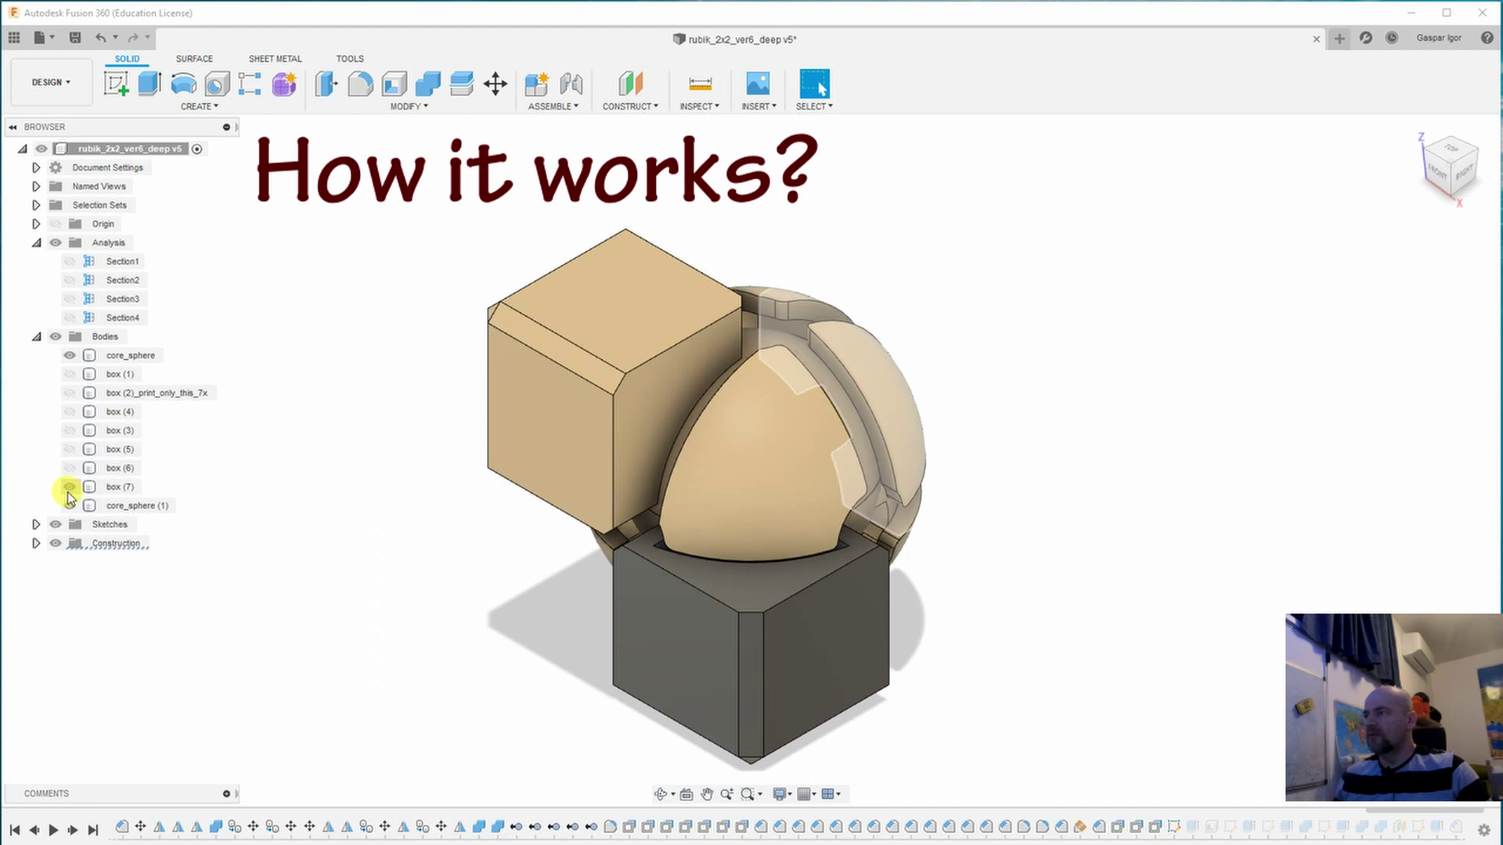
click(69, 487)
Orbit around the exposed core and select the core_sphere and core_sphere (1) bodies.
shift+middle_drag(997, 487, 901, 455)
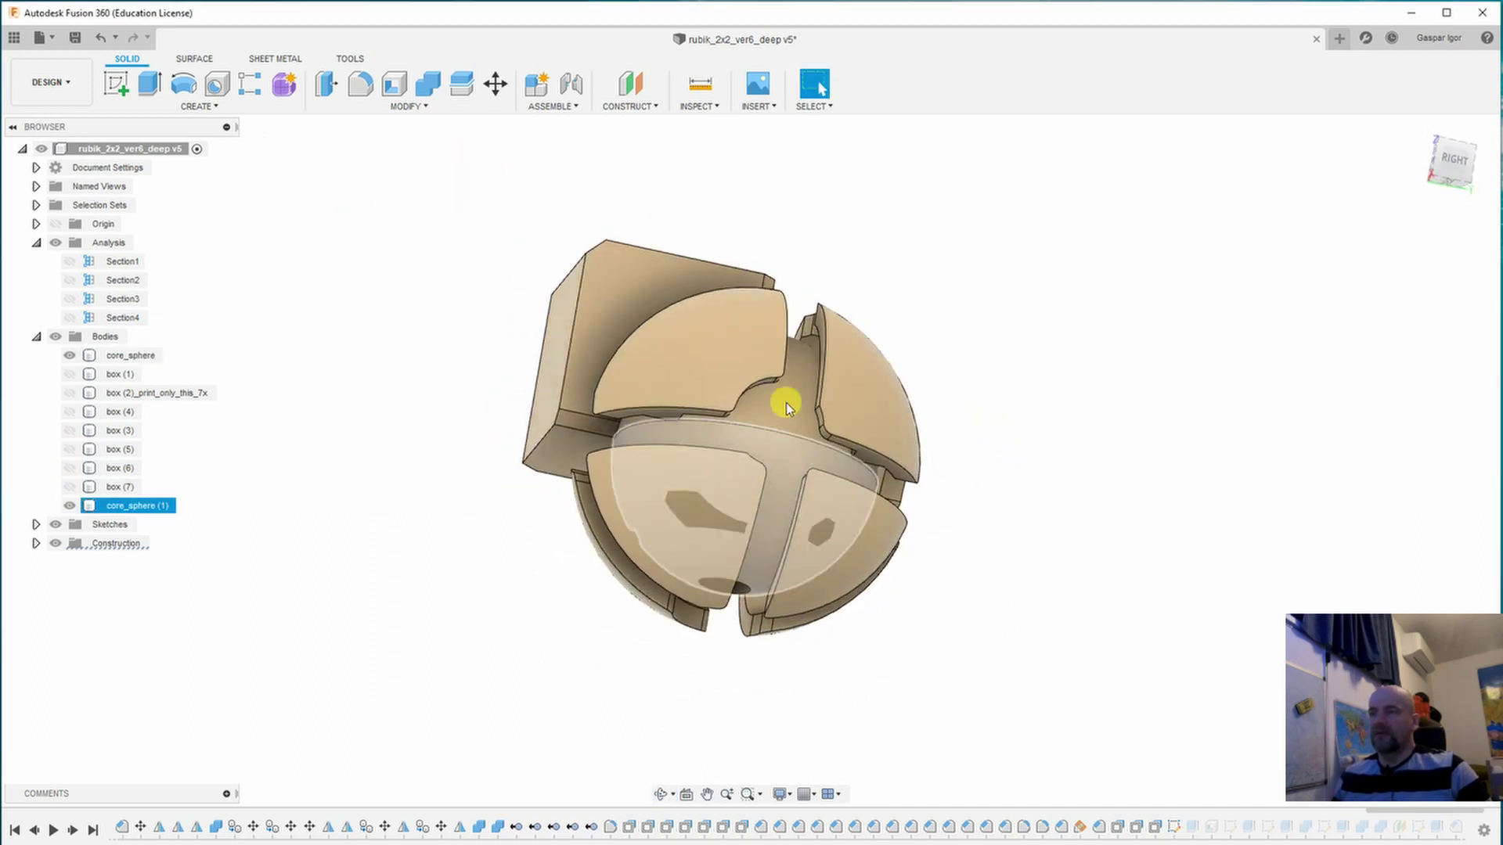
click(775, 443)
click(783, 440)
click(691, 425)
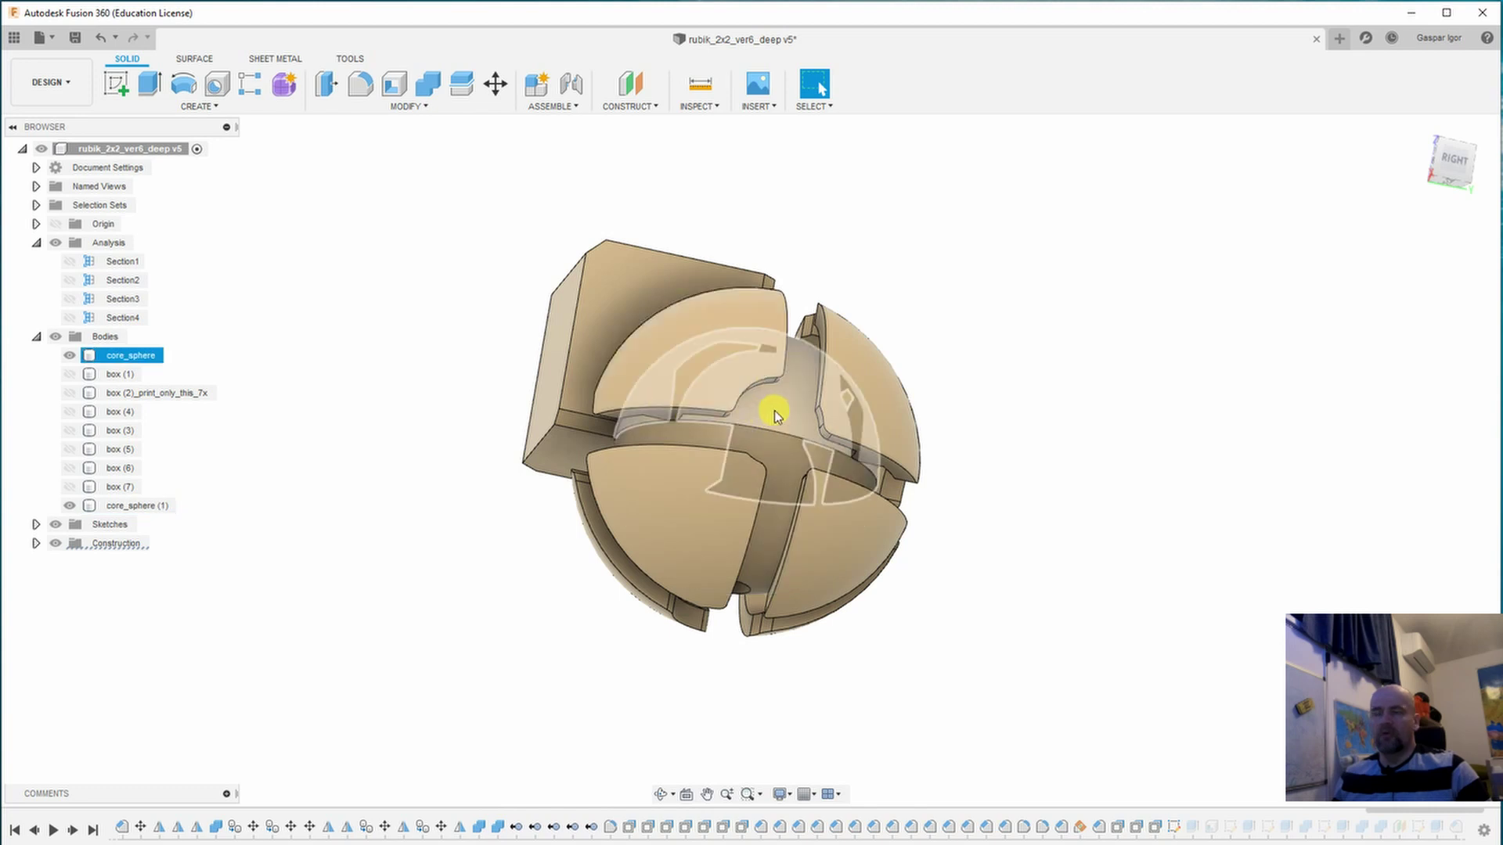
click(961, 317)
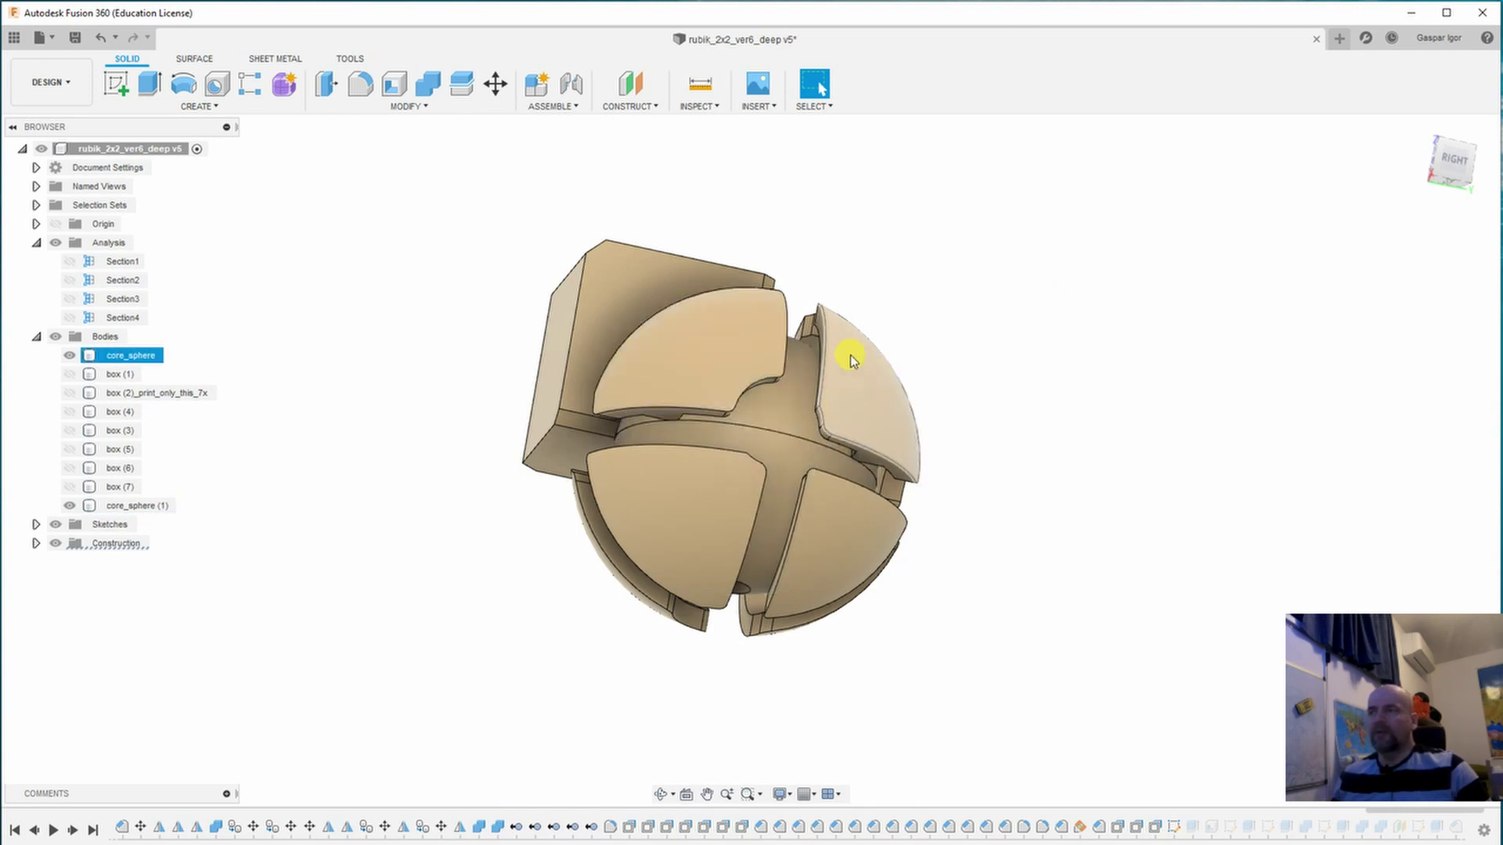
shift+middle_drag(910, 388, 1026, 415)
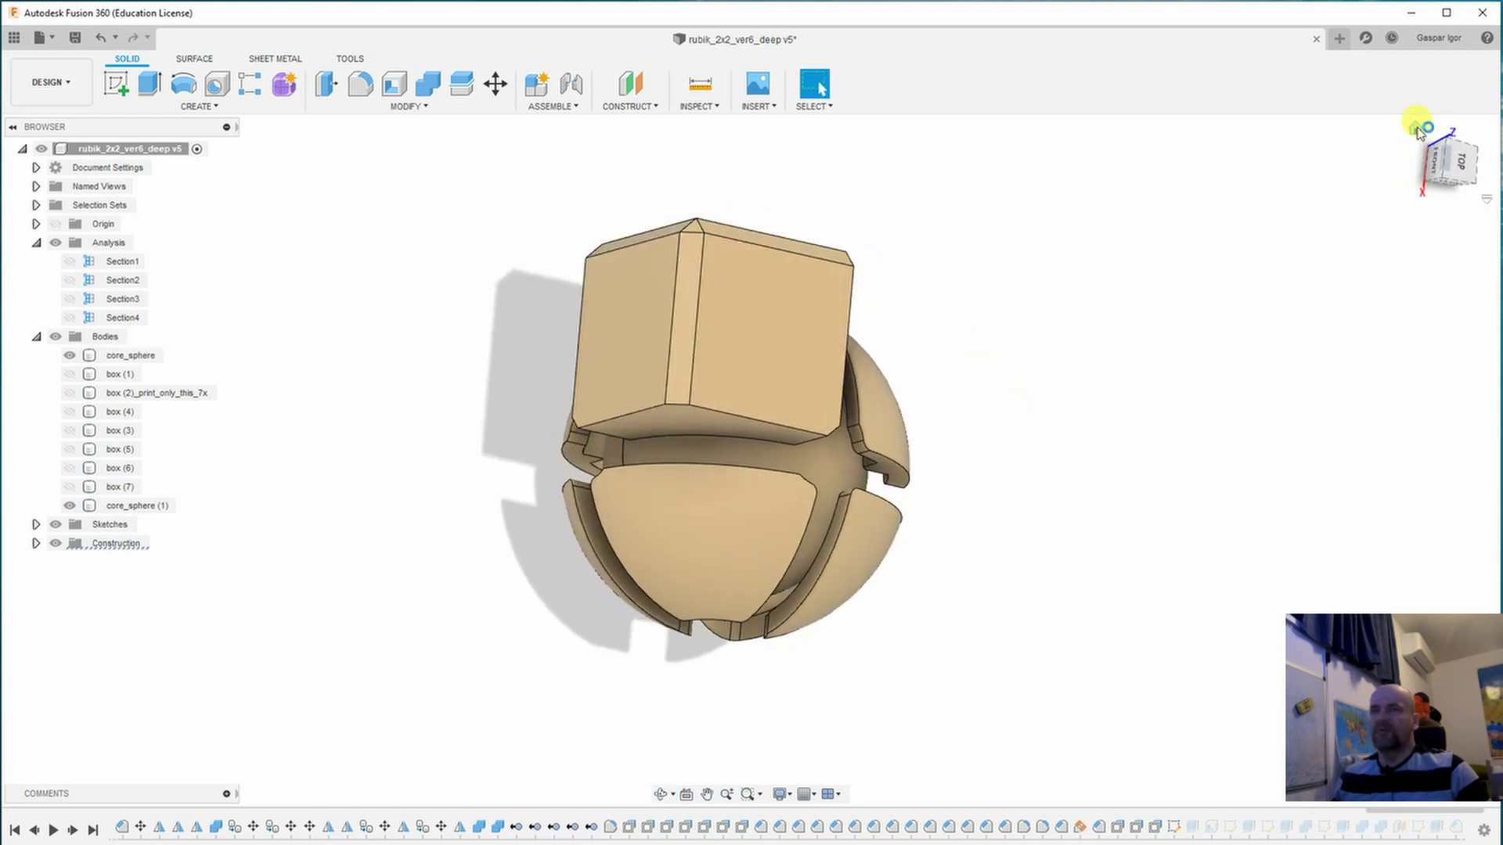
click(1417, 128)
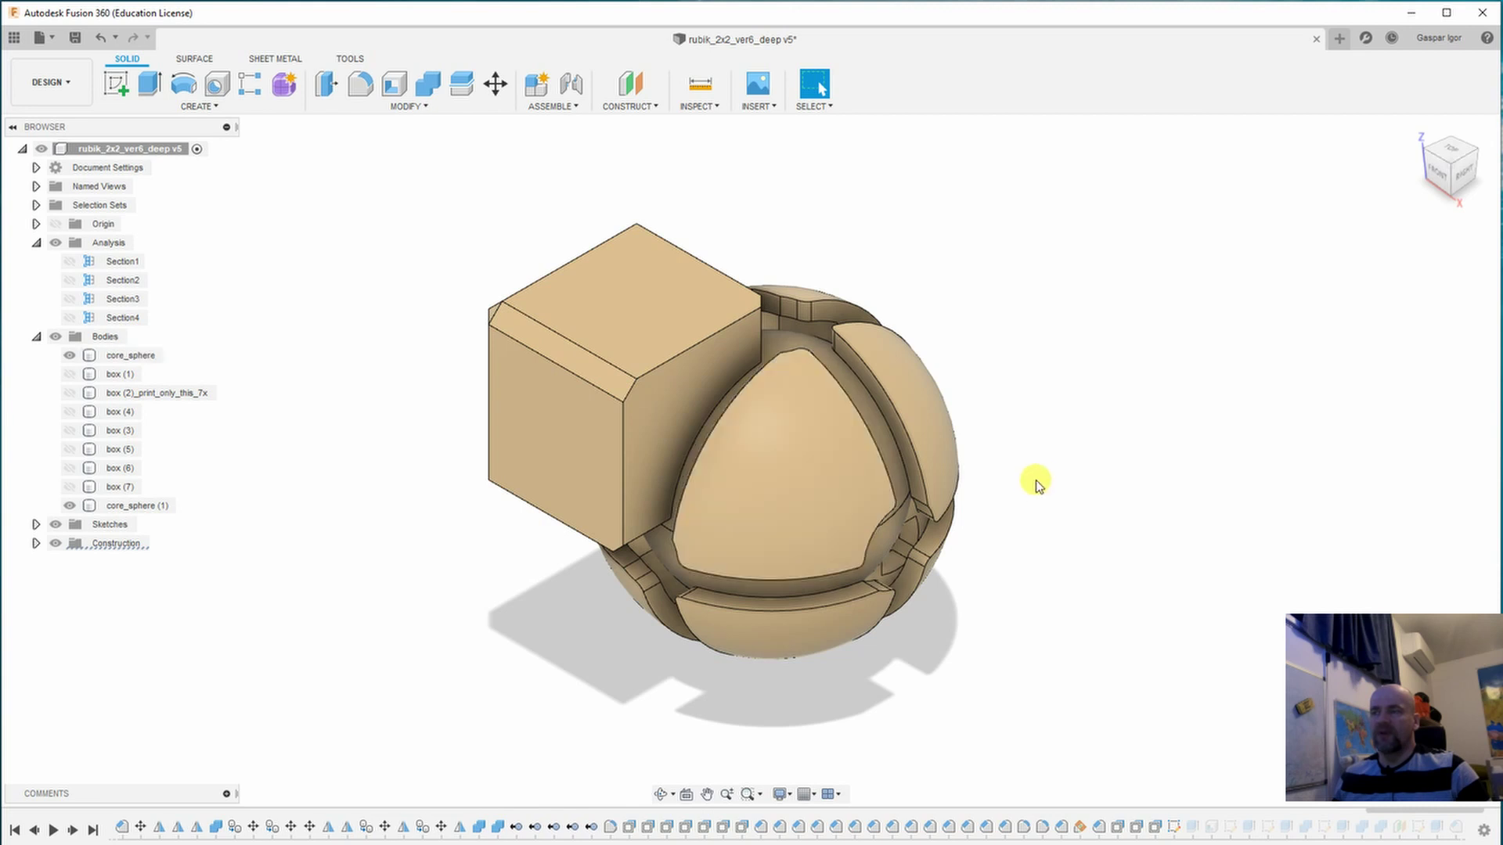
shift+middle_drag(1117, 550, 836, 497)
Toggle core_sphere and core_sphere (1) visibility to compare each half of the core.
click(70, 507)
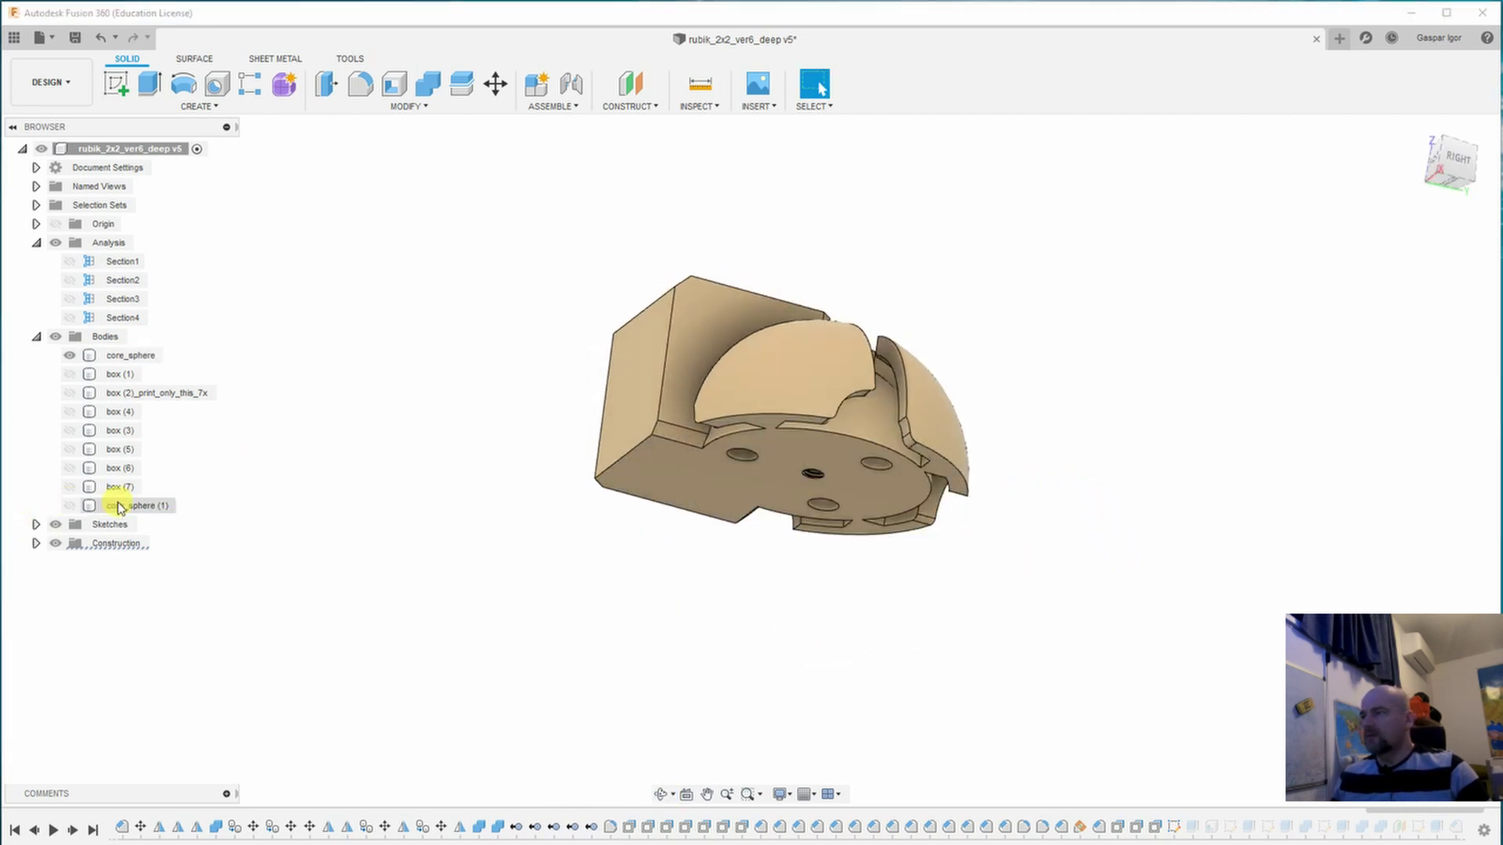
shift+middle_drag(426, 527, 734, 408)
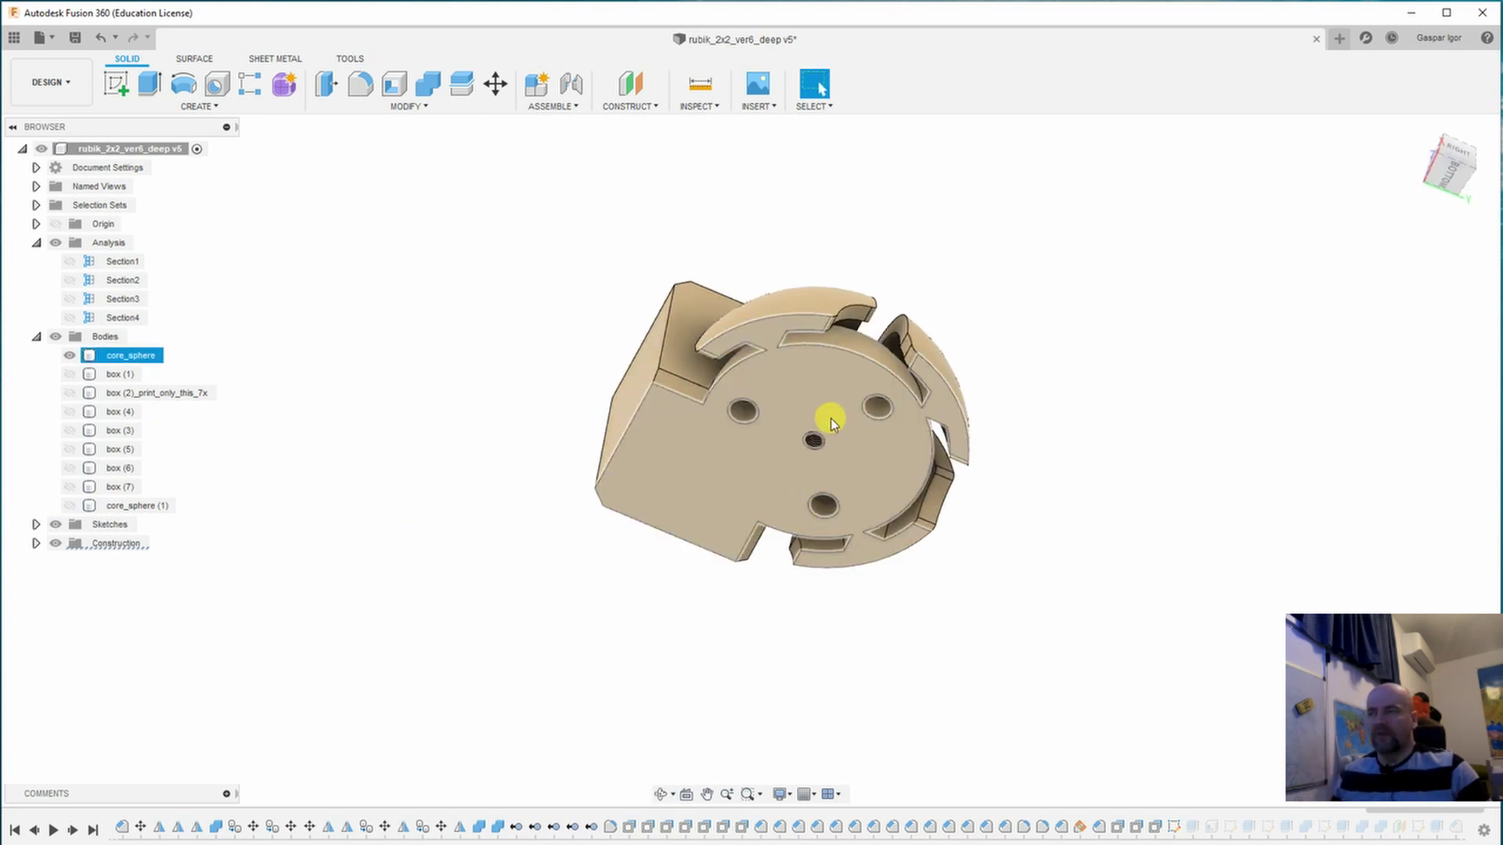
click(537, 418)
click(70, 506)
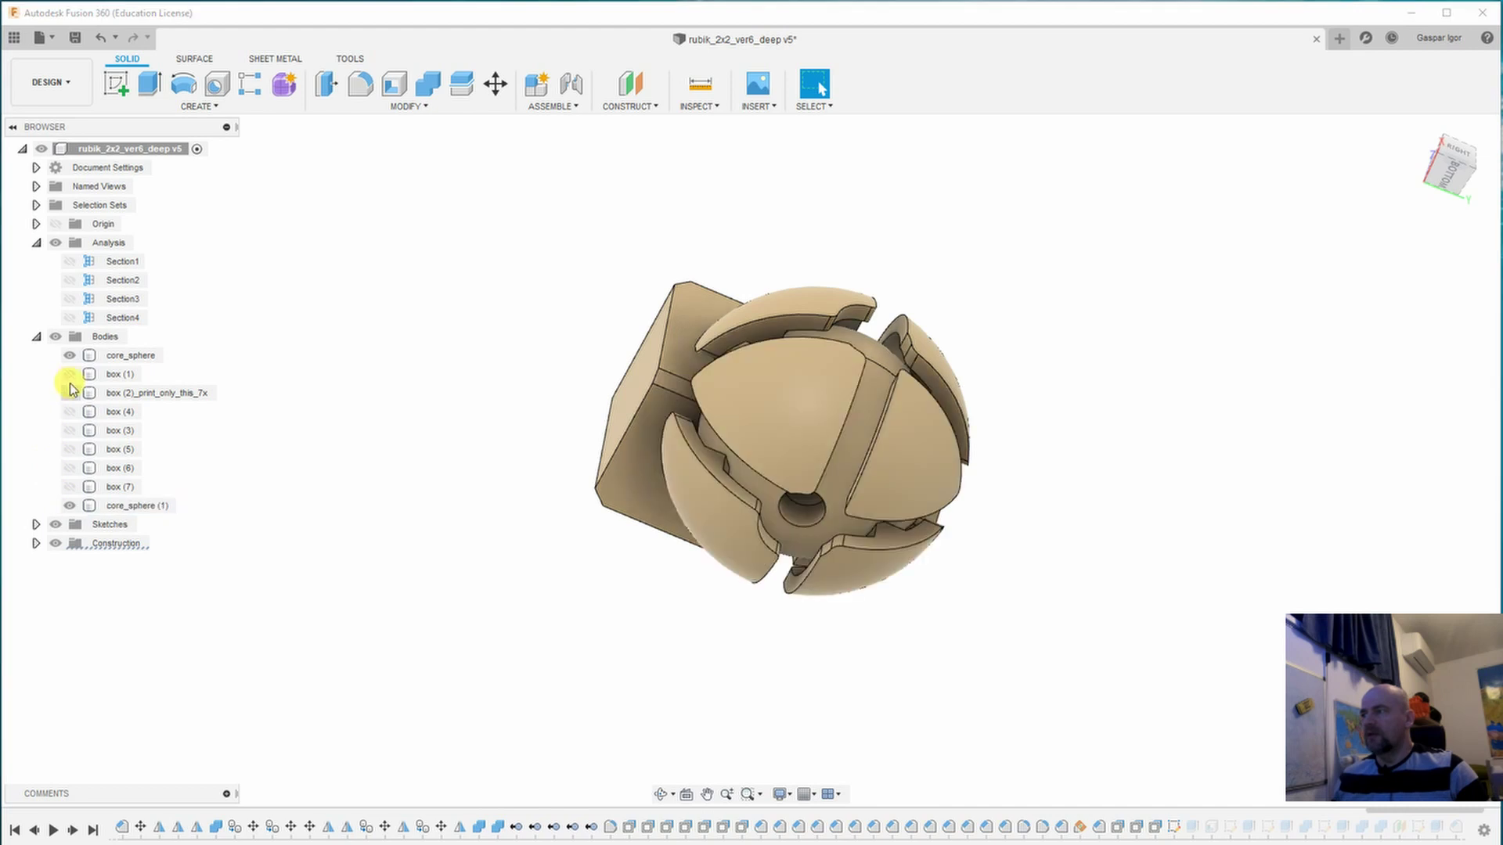
click(70, 356)
shift+middle_drag(345, 319, 458, 540)
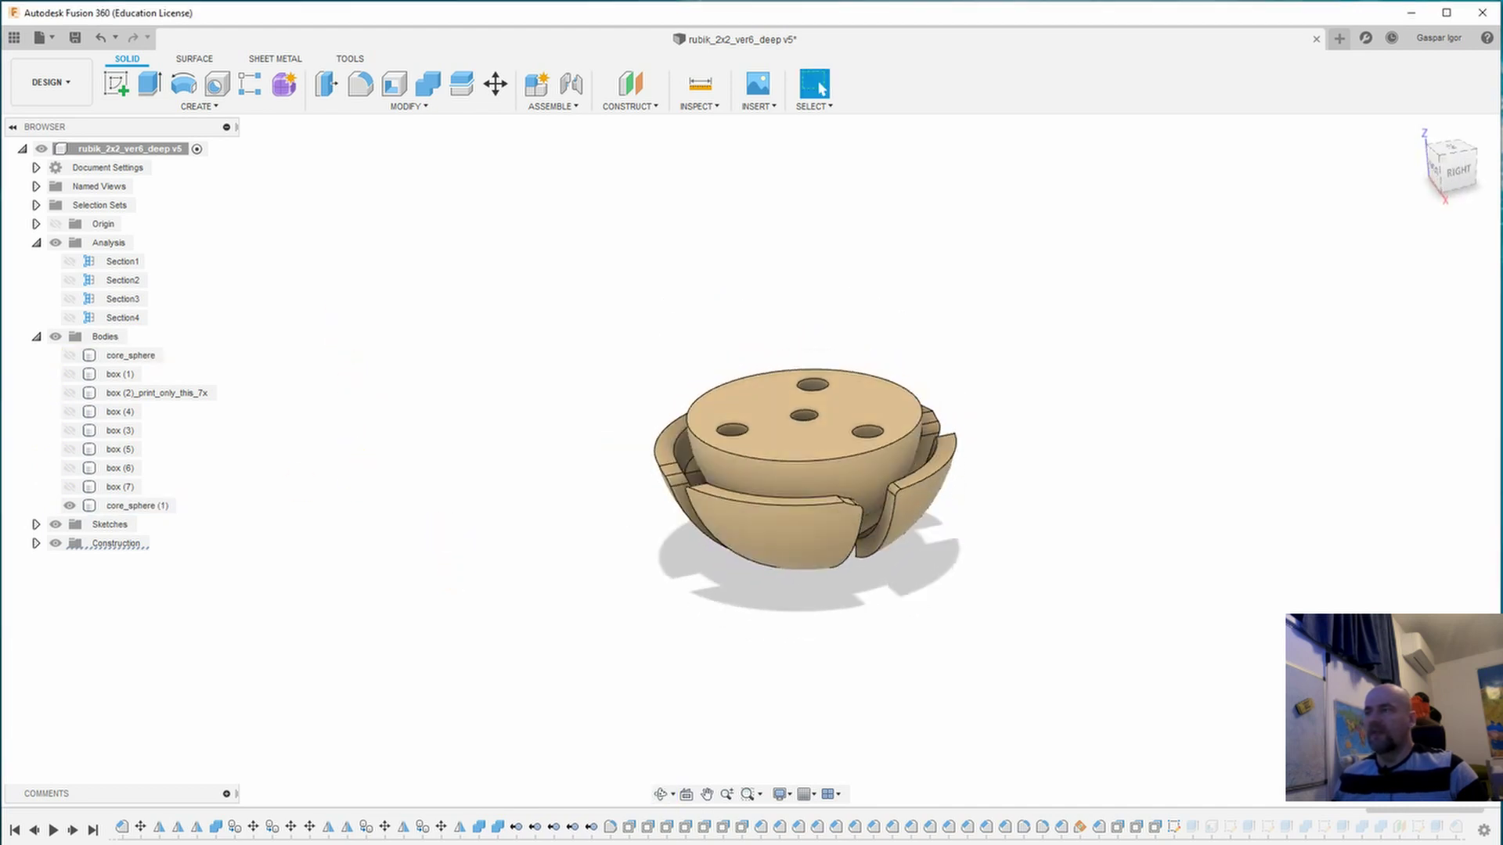
click(72, 356)
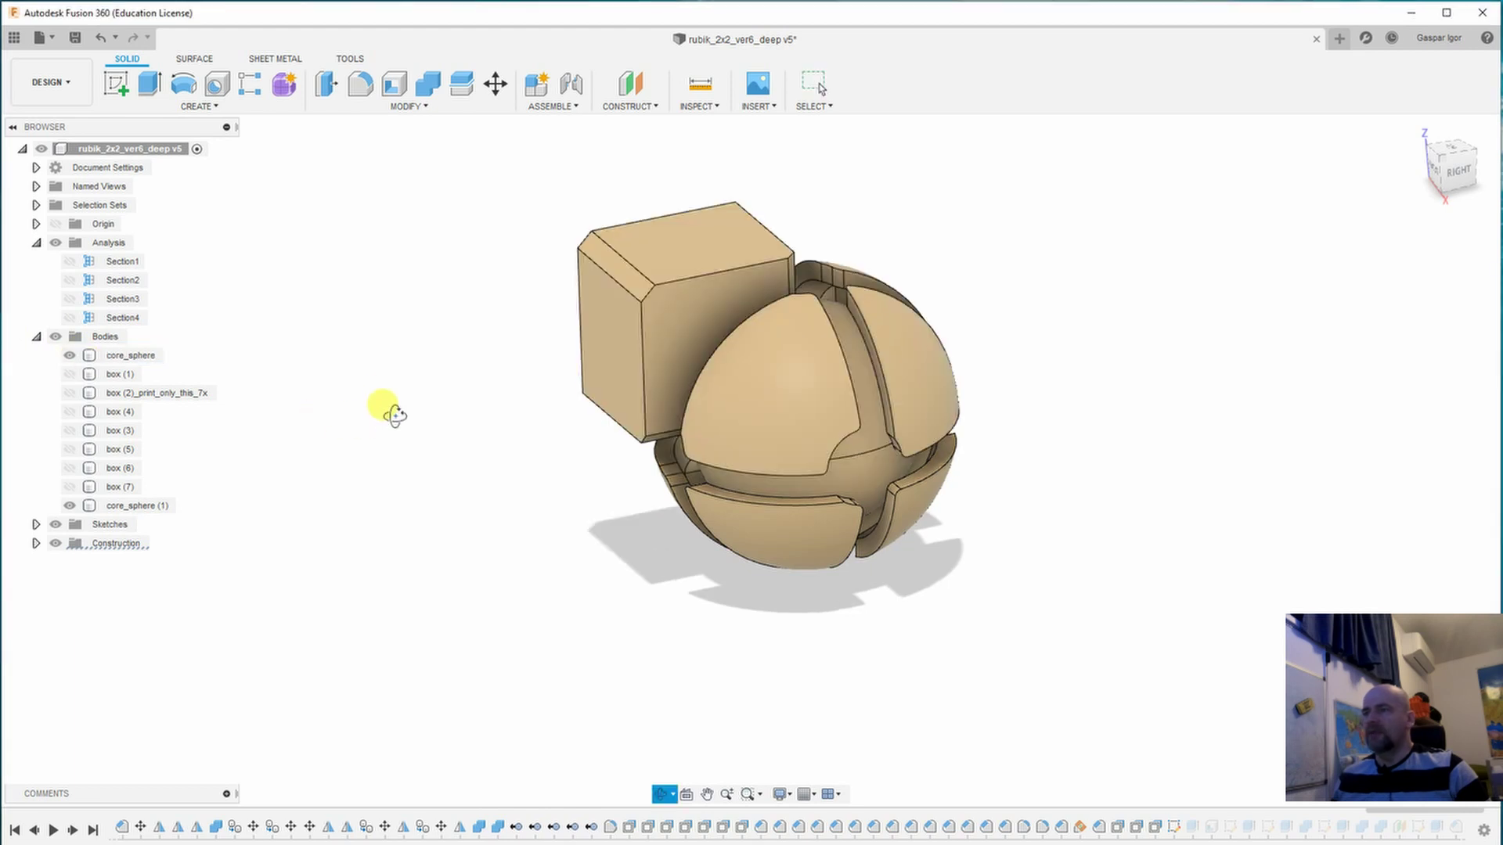
Inspect the quarter-disc pieces of core_sphere (1) from several angles.
shift+middle_drag(389, 412, 389, 285)
click(795, 336)
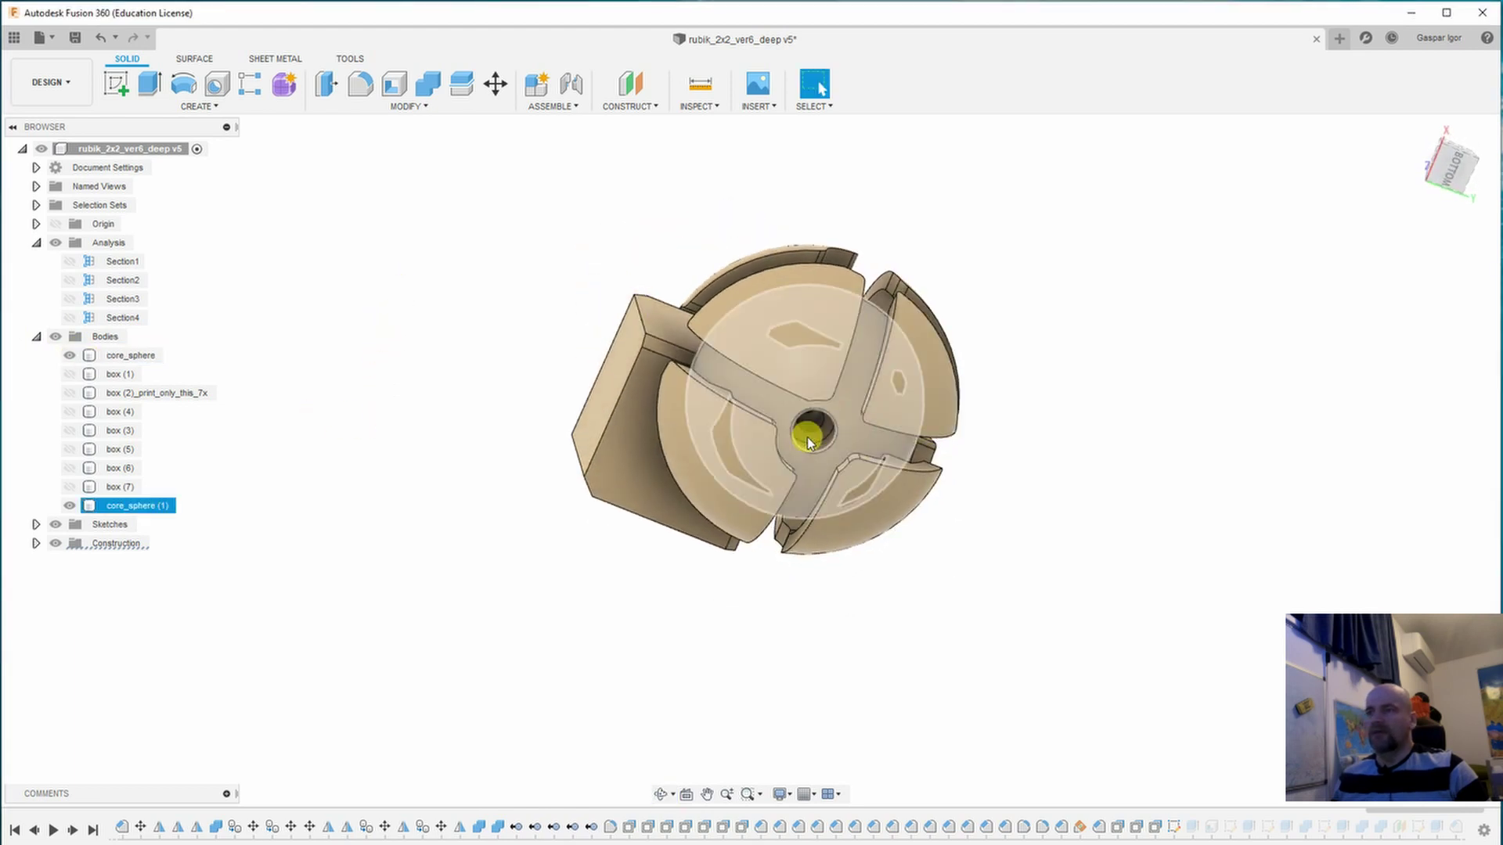
shift+middle_drag(814, 435, 805, 396)
click(1090, 495)
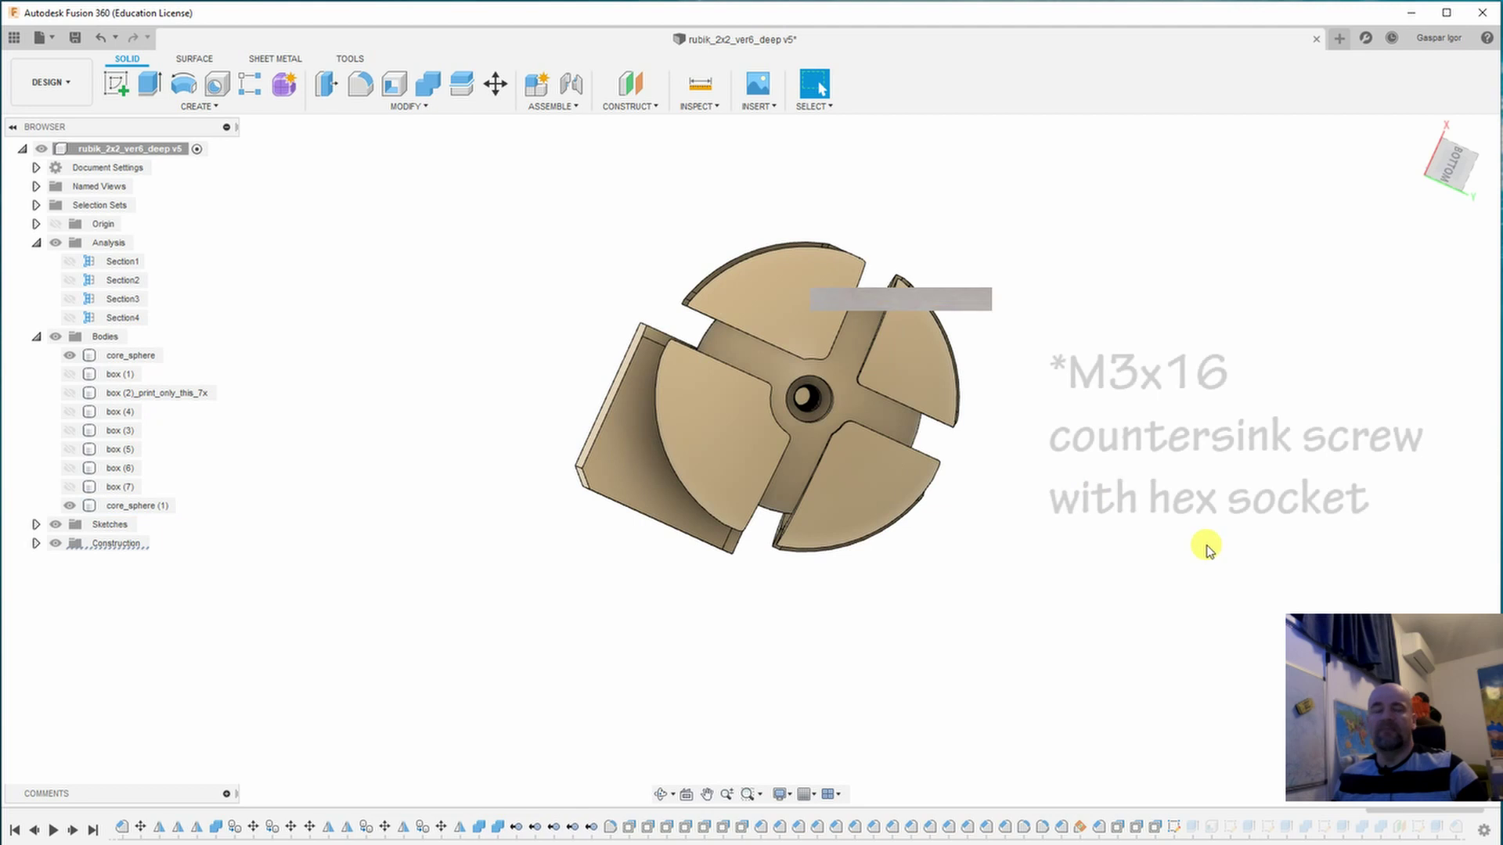
click(877, 459)
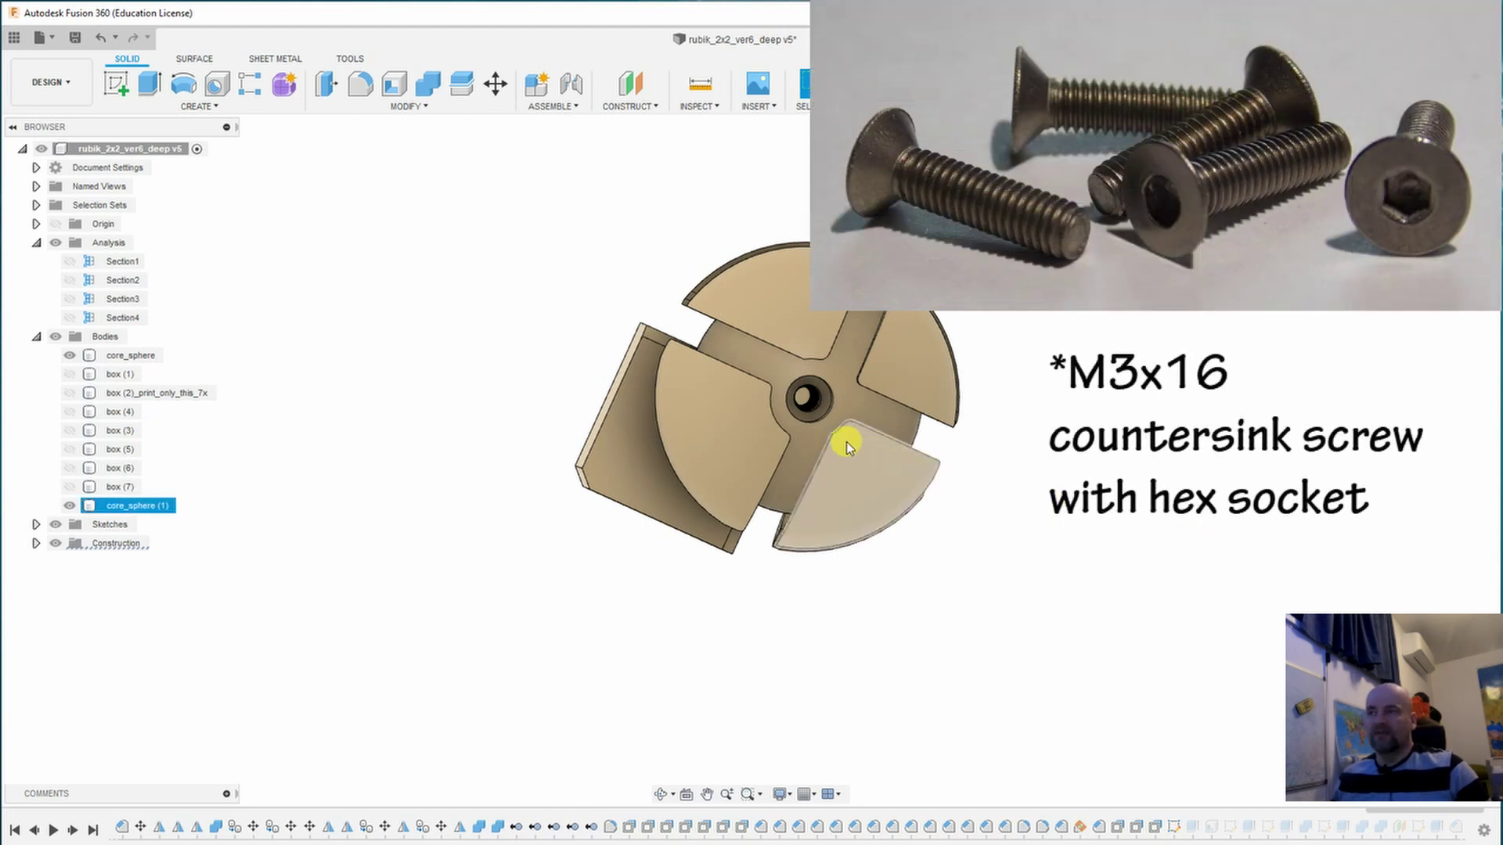
click(435, 389)
shift+middle_drag(544, 336, 517, 403)
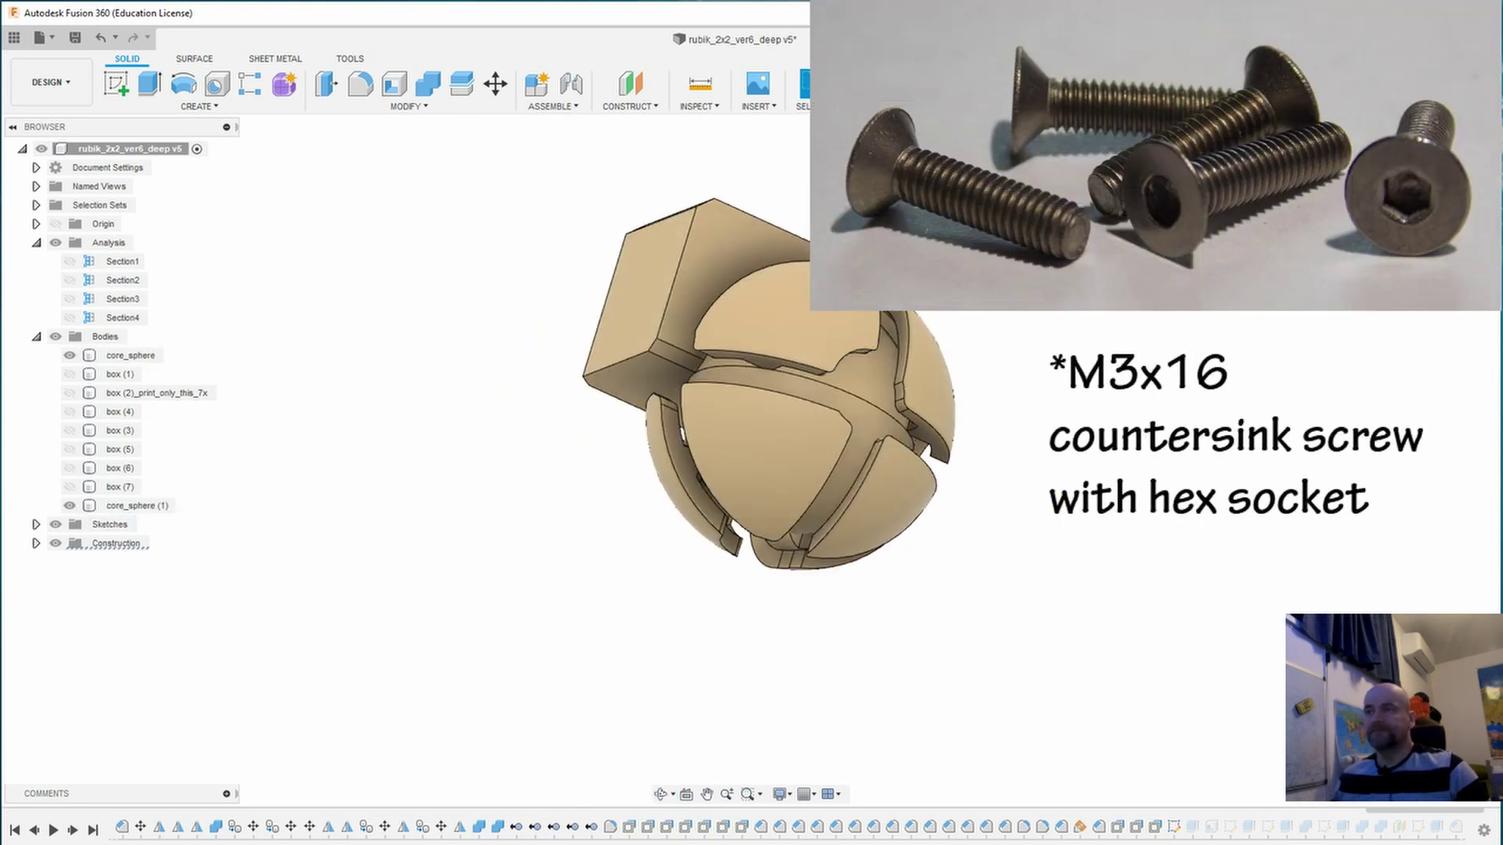
shift+middle_drag(1041, 289, 1080, 325)
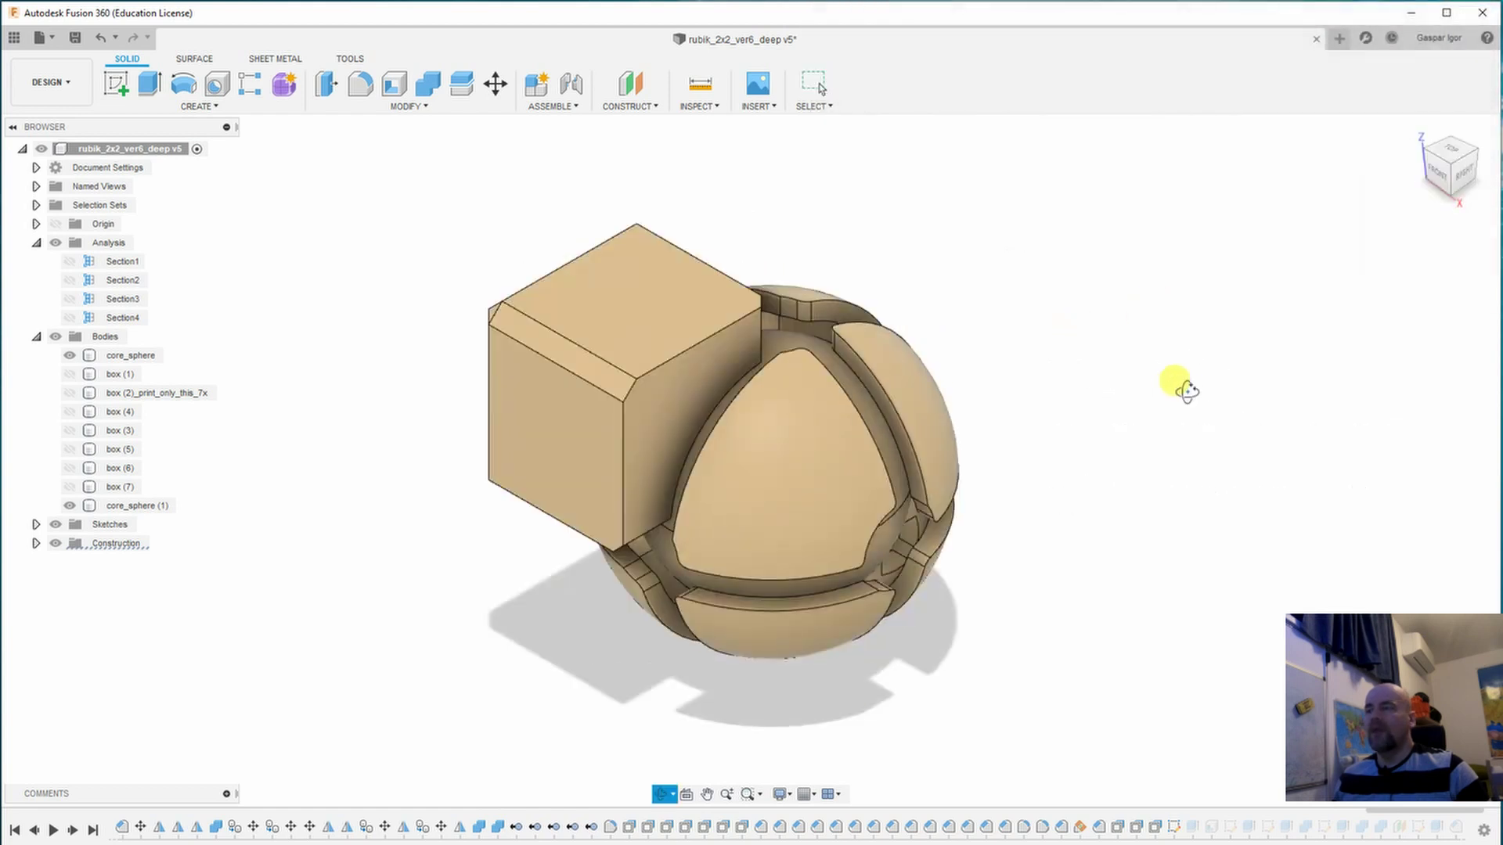
Show the box (2) corner piece again and examine it from several angles.
shift+middle_drag(1180, 386, 1023, 392)
click(791, 338)
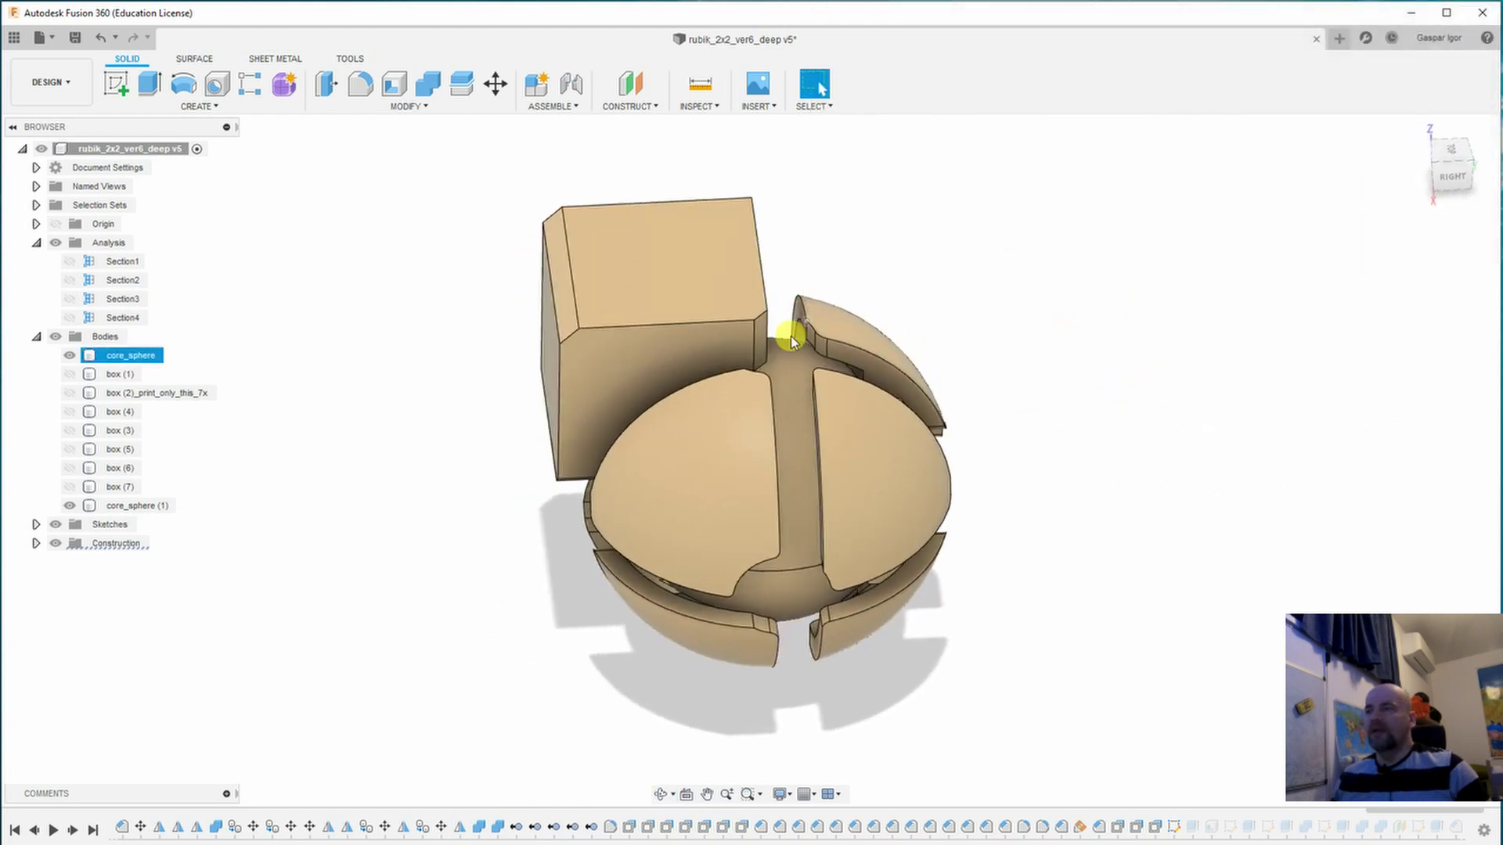
click(313, 296)
click(69, 393)
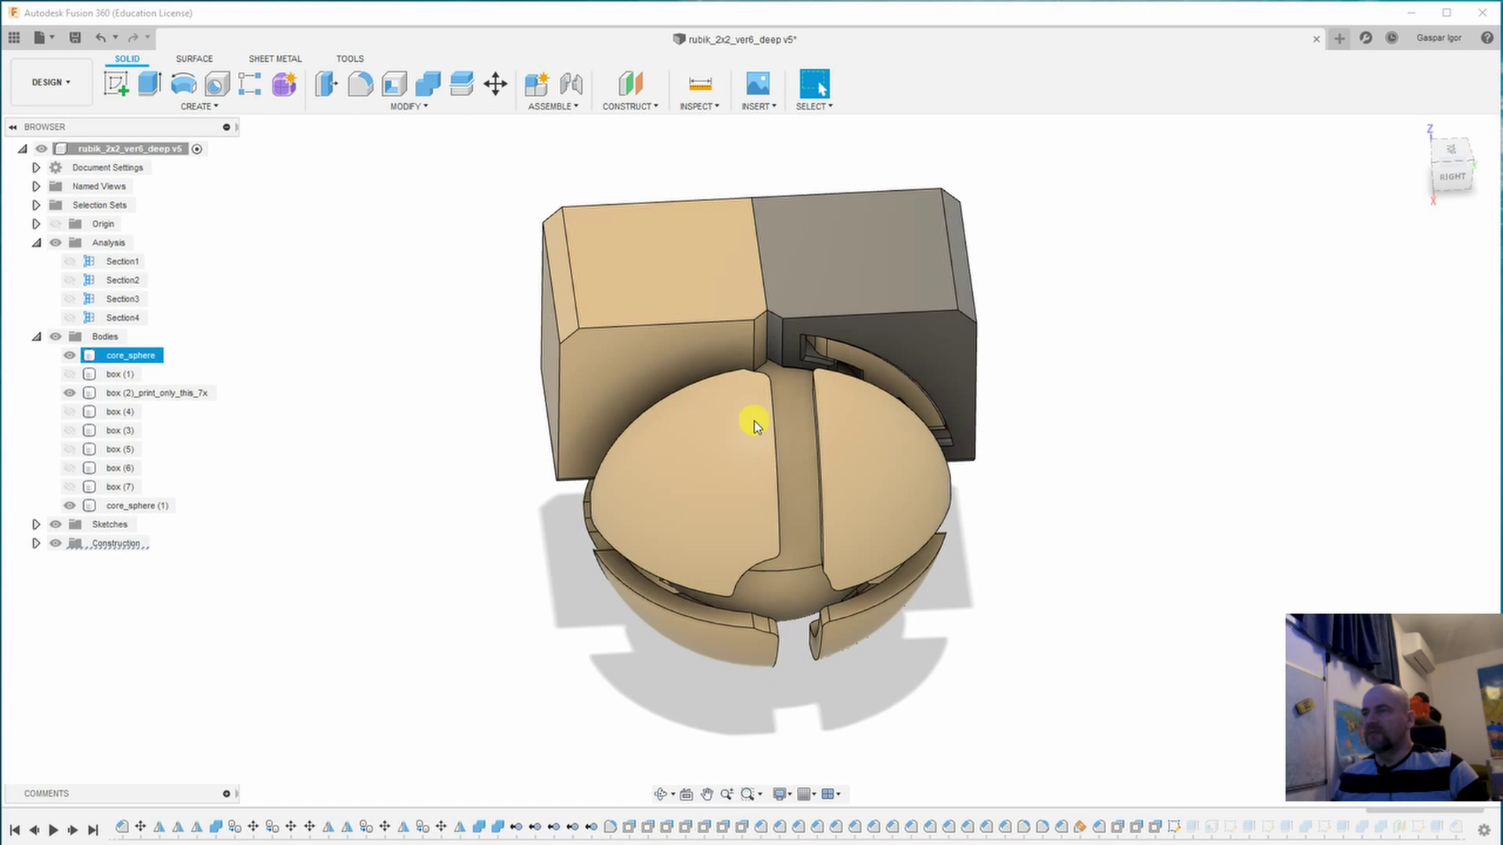
shift+middle_drag(1124, 446, 1100, 406)
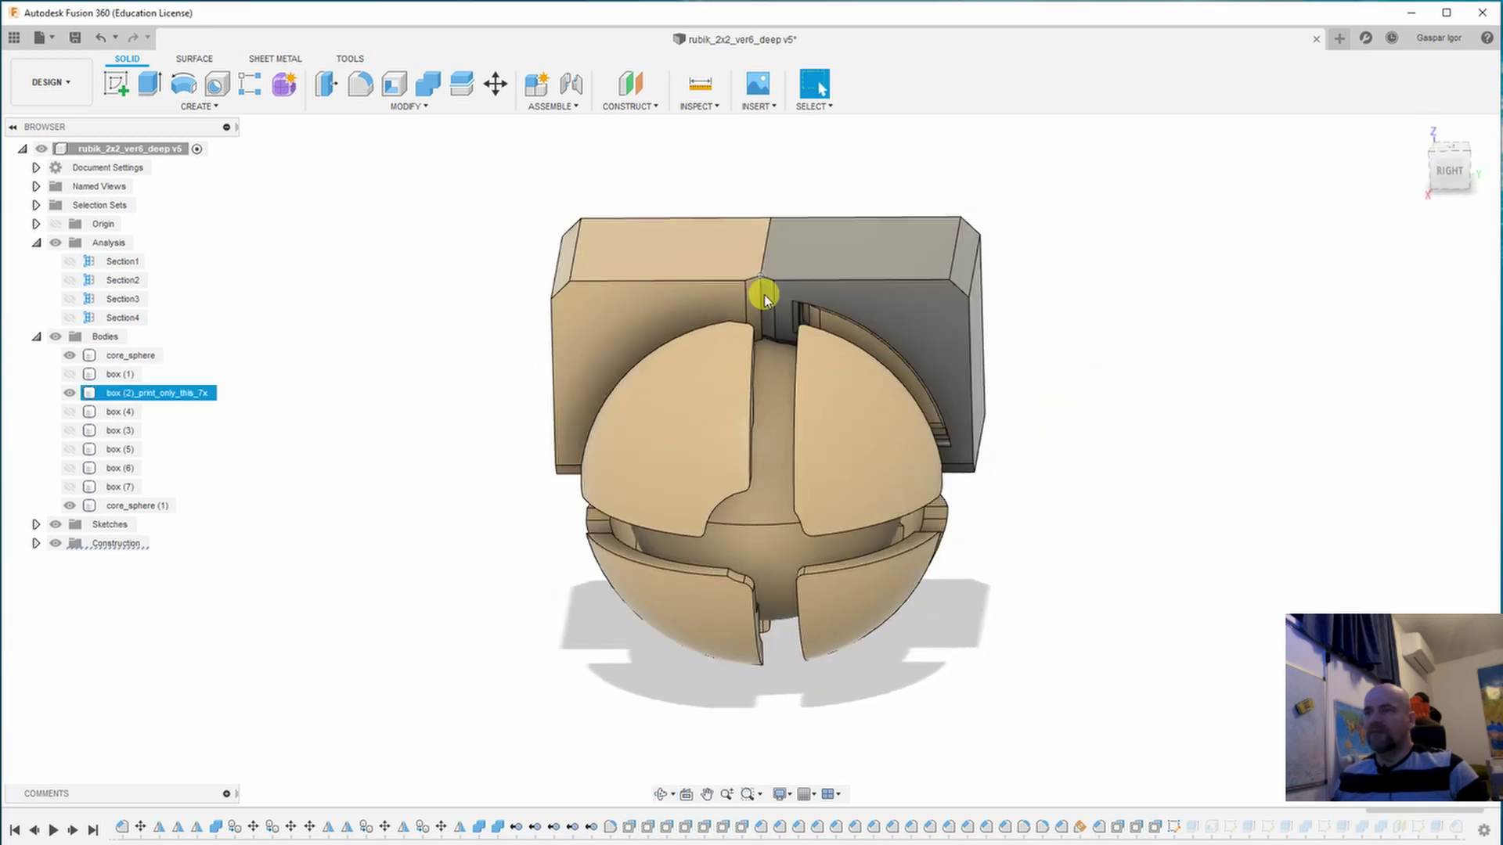
shift+middle_drag(973, 410, 1072, 353)
click(900, 417)
shift+middle_drag(1153, 503, 1157, 460)
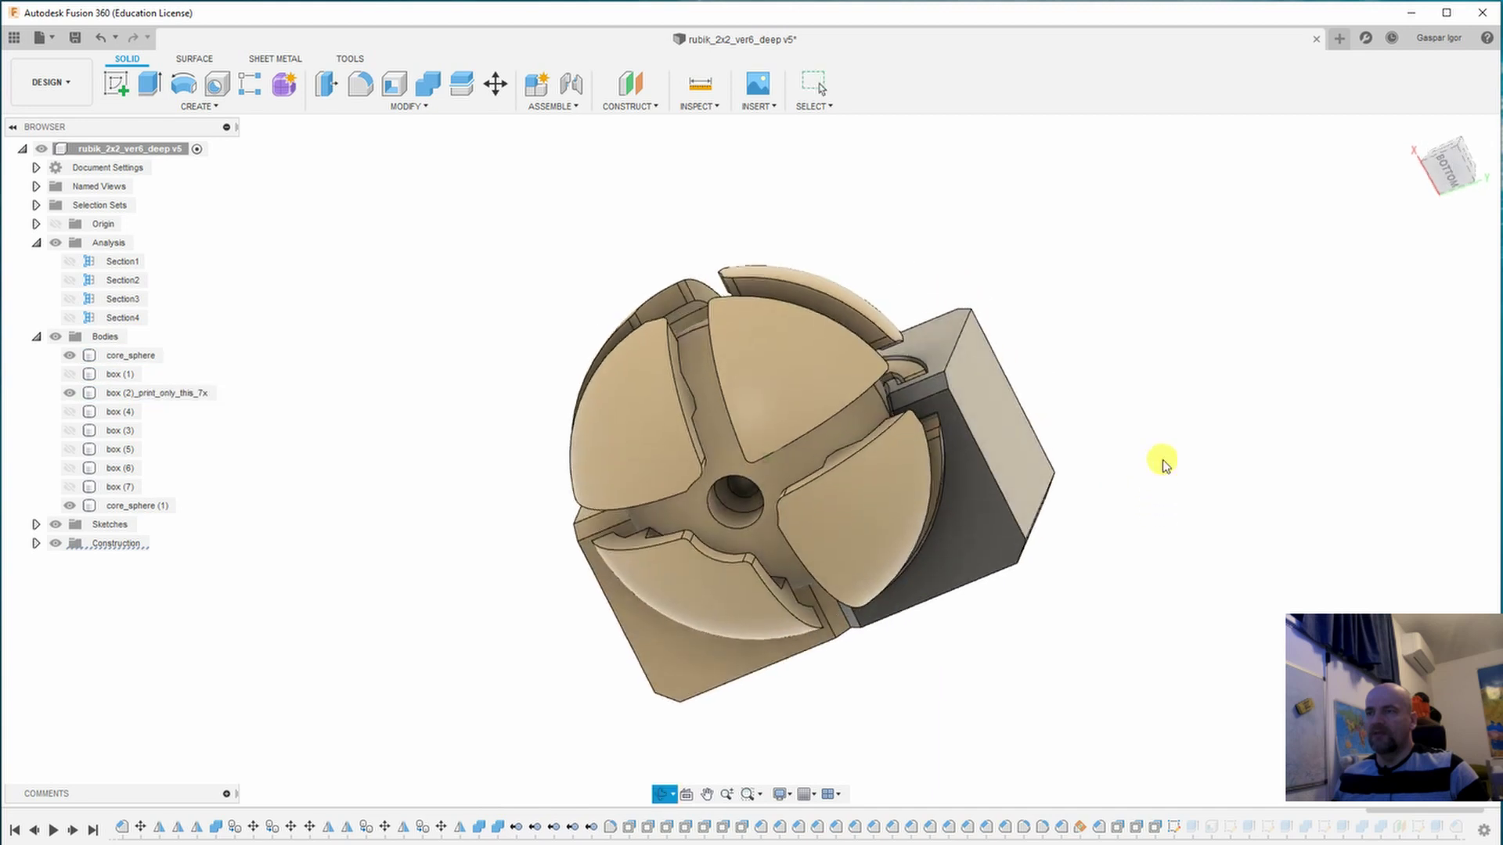
click(906, 392)
click(1111, 368)
mouse_move(1111, 367)
shift+middle_down()
mouse_move(1144, 406)
mouse_move(1120, 391)
shift+middle_up()
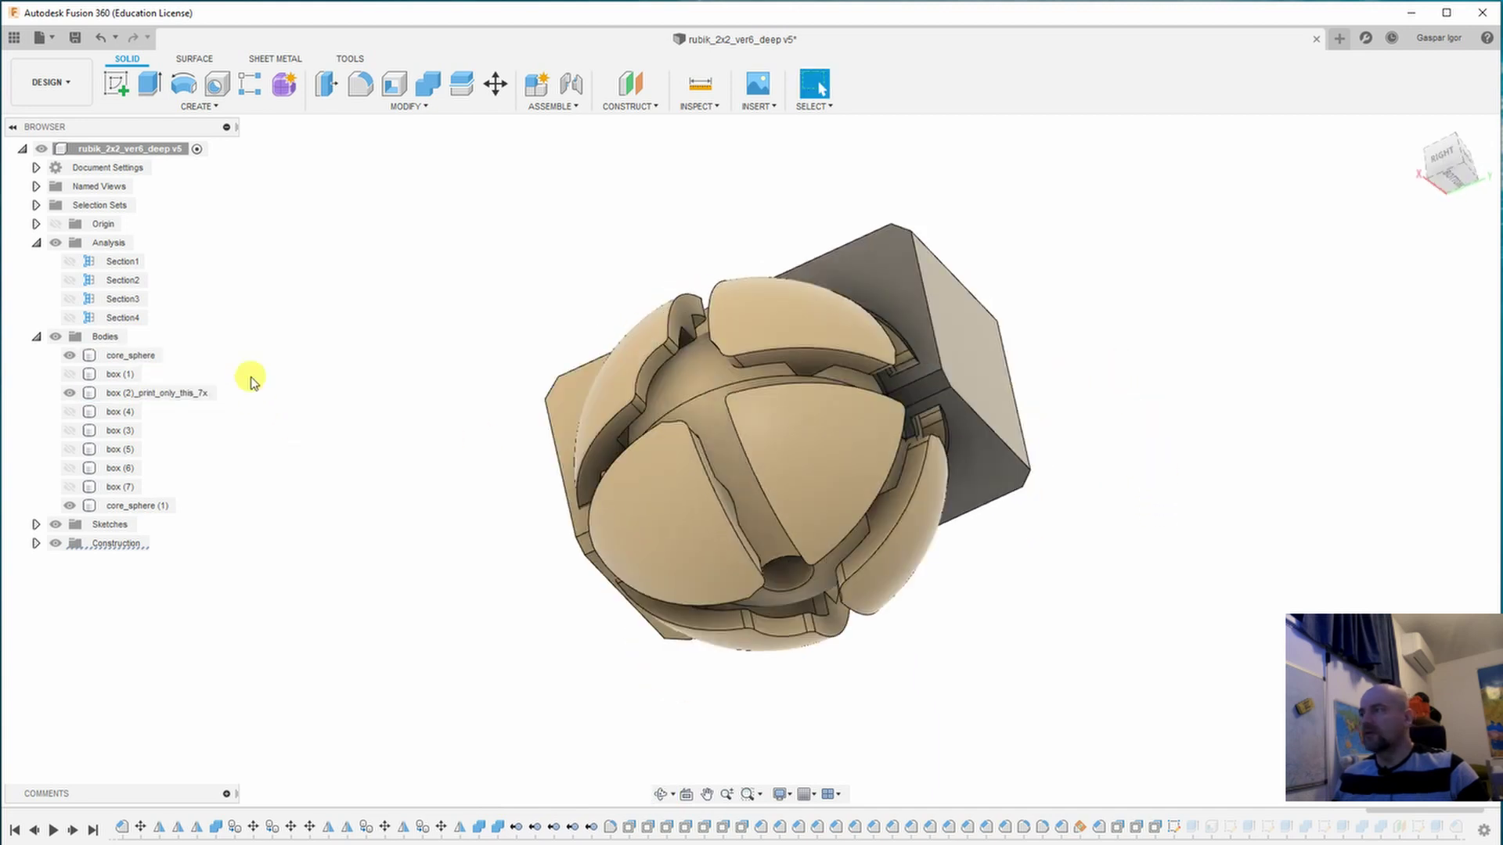
Hide core_sphere and core_sphere (1) to view box (2)'s inner sockets alone.
click(71, 356)
click(71, 504)
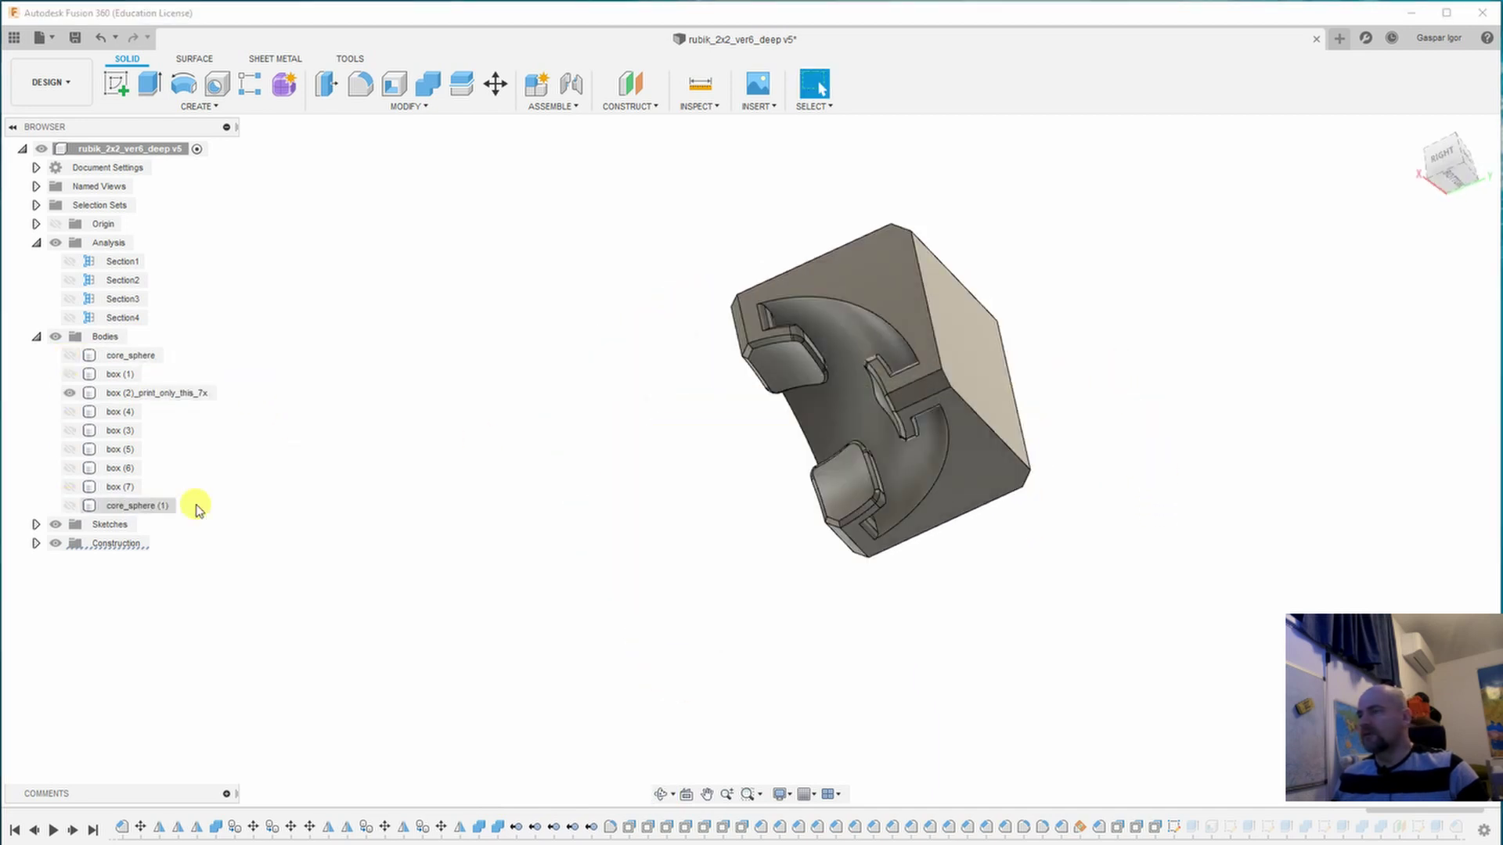
shift+middle_drag(486, 430, 559, 448)
click(839, 443)
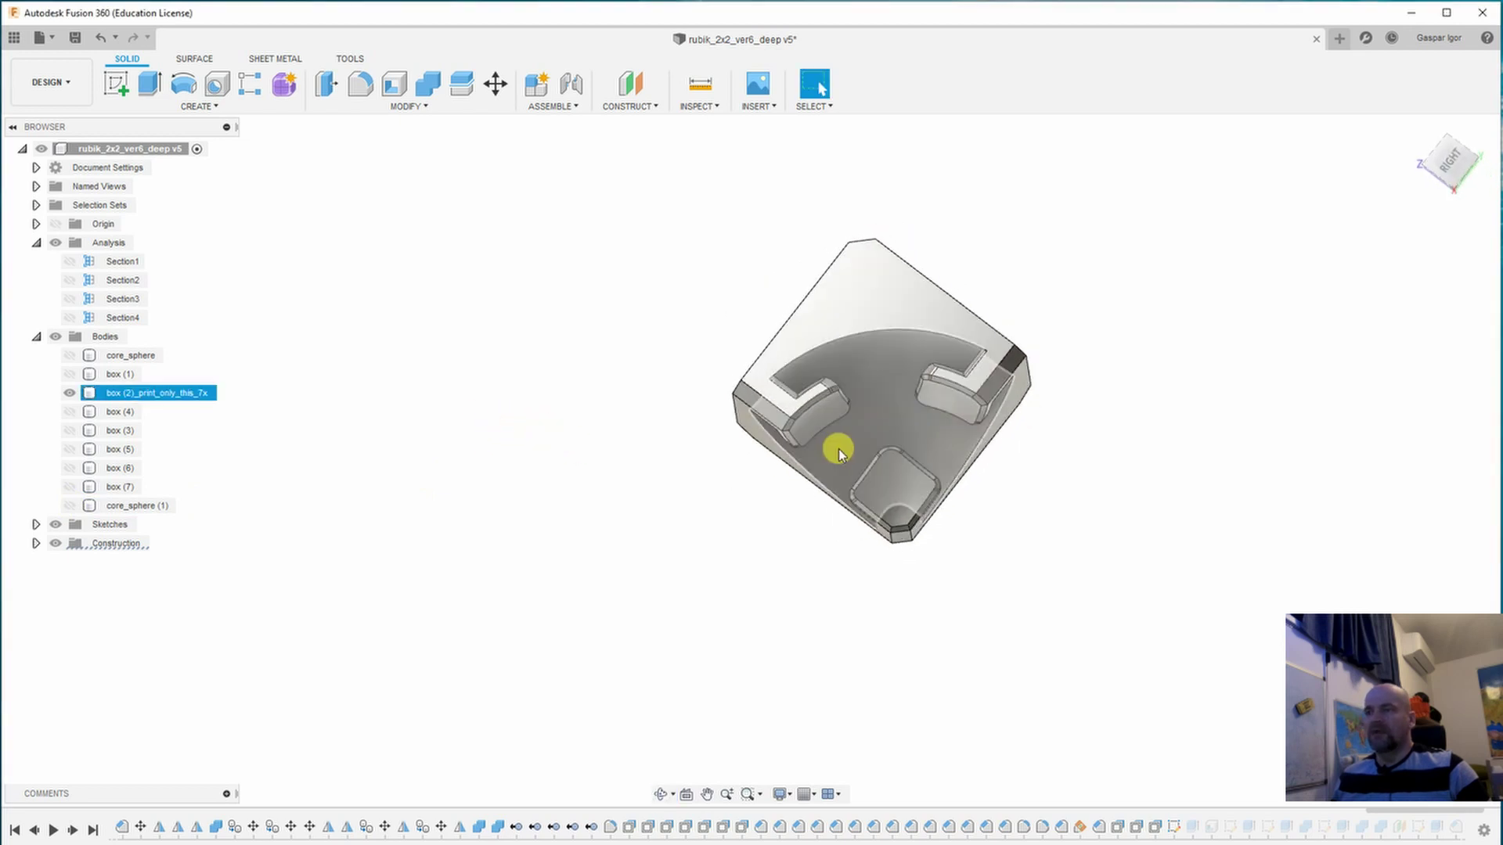
shift+middle_drag(838, 443, 795, 416)
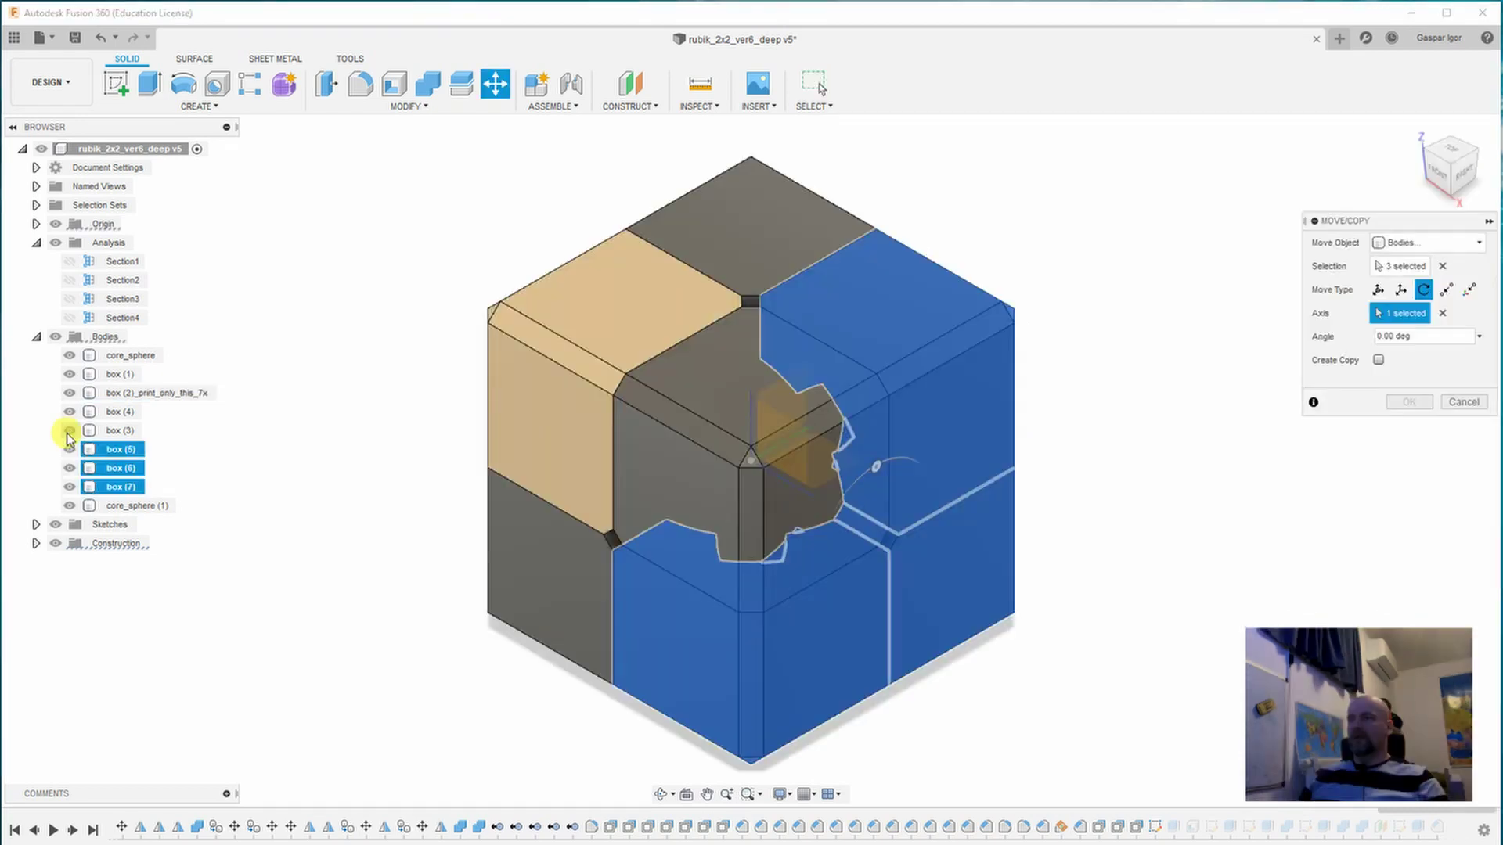
Trial-rotate three corner boxes 40 then 55 degrees, then cancel to restore the aligned cube.
click(69, 431)
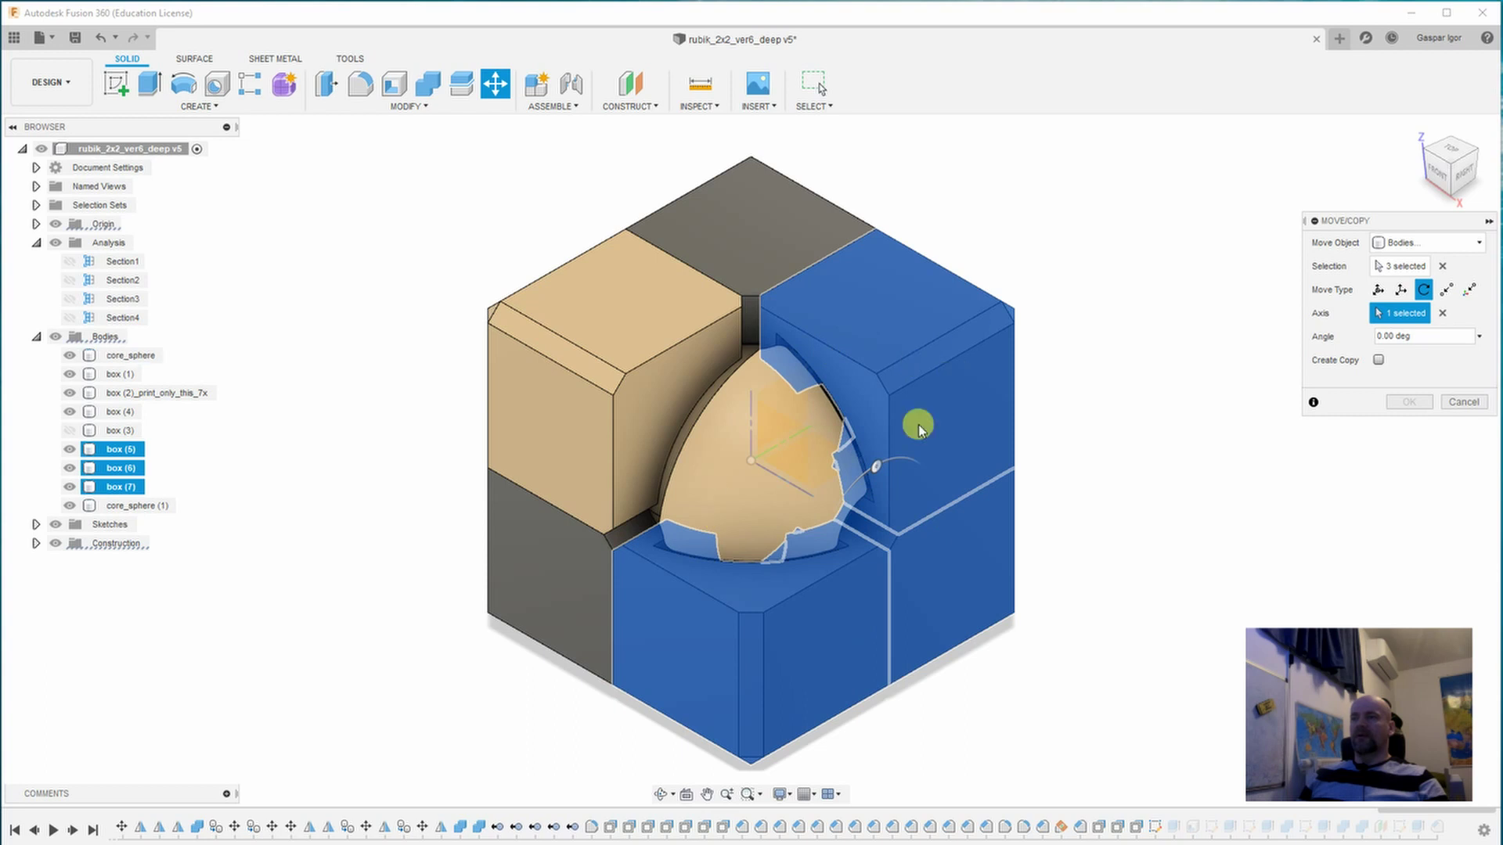
drag(875, 465, 899, 416)
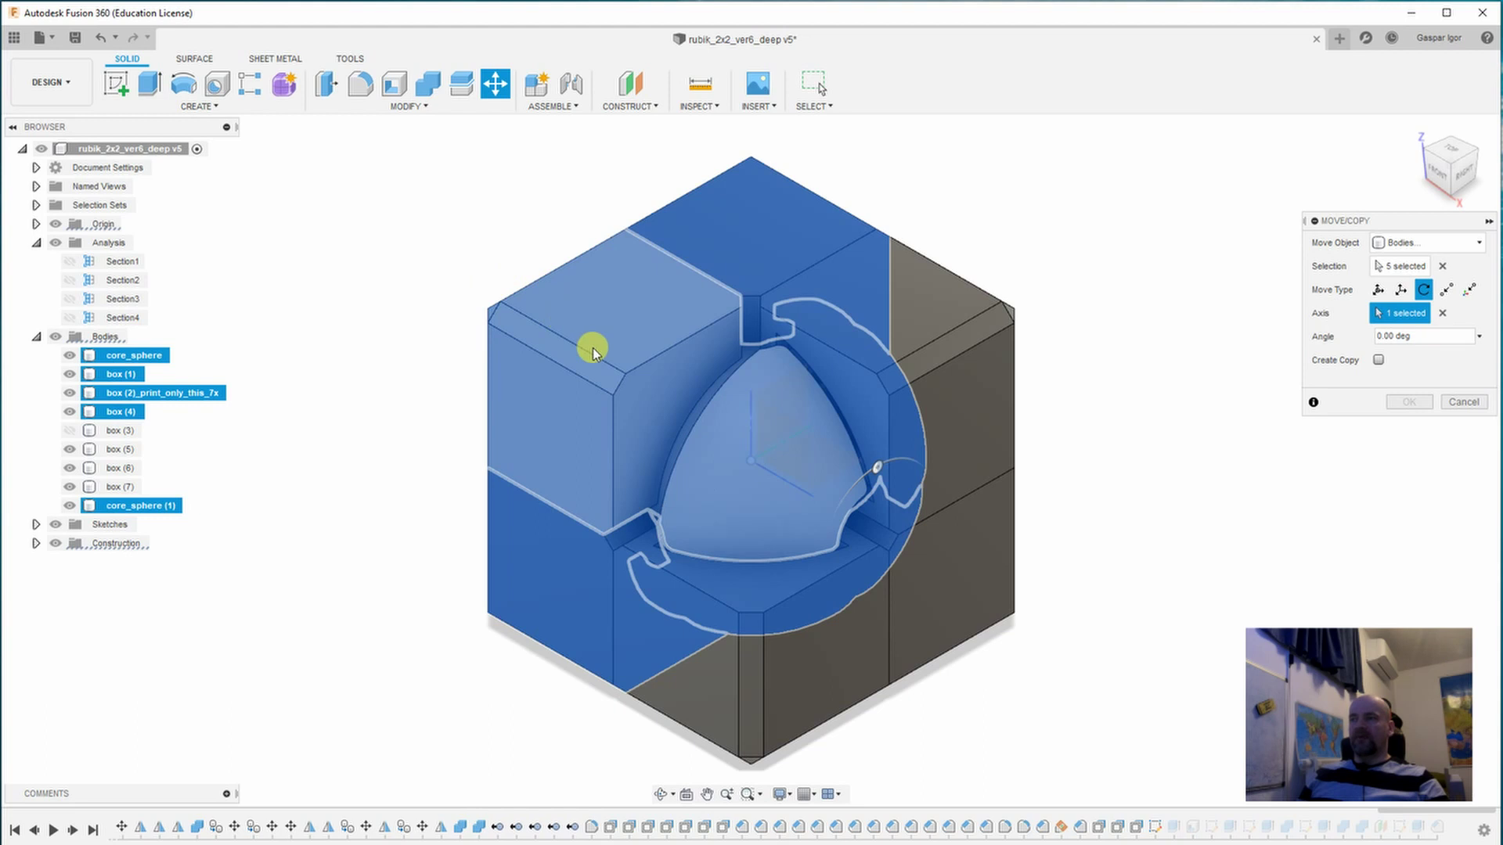
drag(875, 468, 759, 439)
key(Escape)
scroll(756, 411, up, 3)
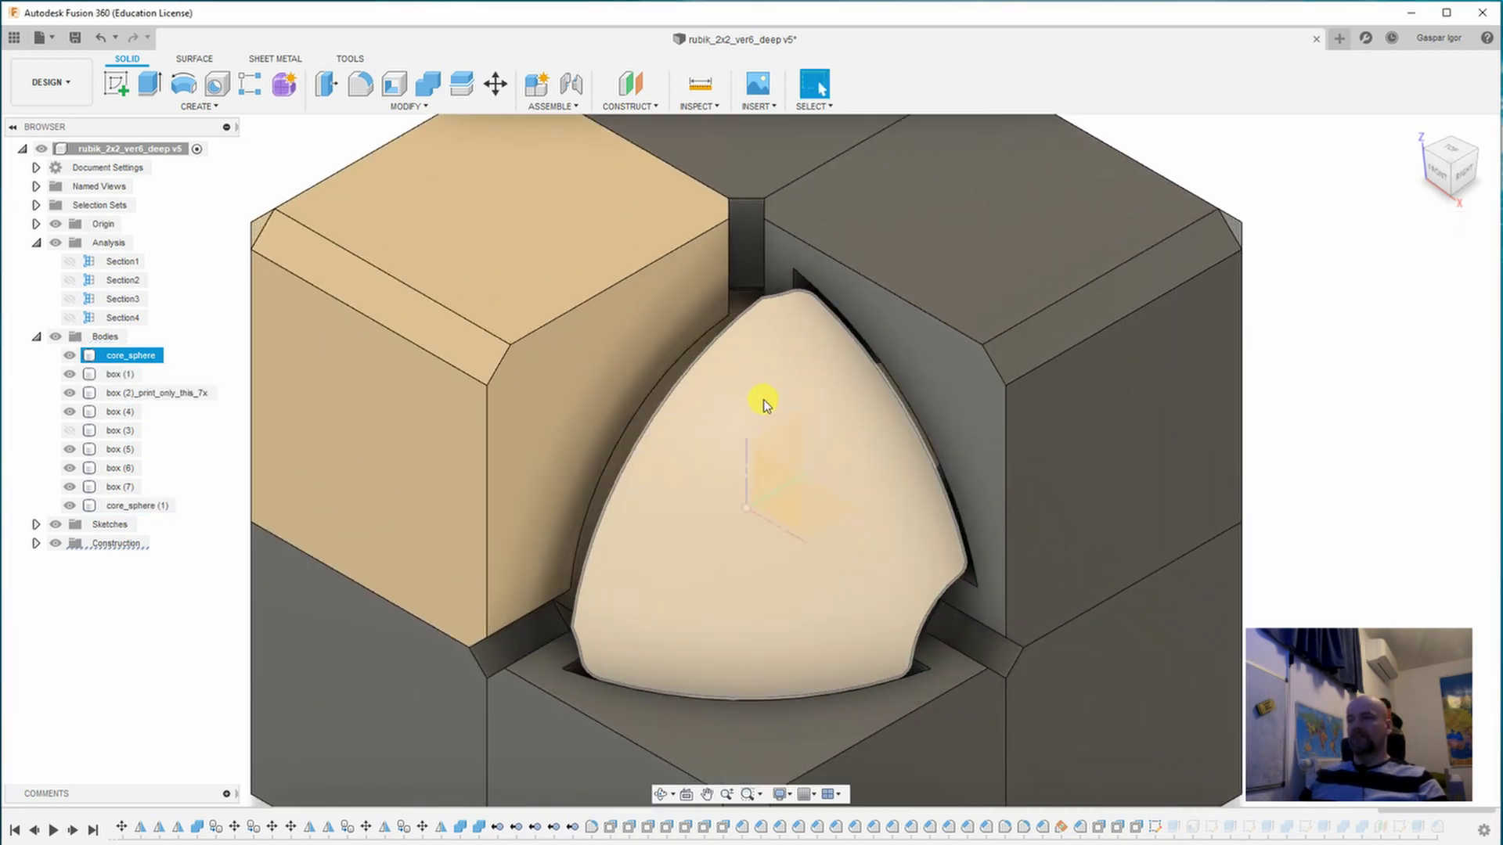
shift+middle_drag(745, 419, 765, 426)
click(68, 430)
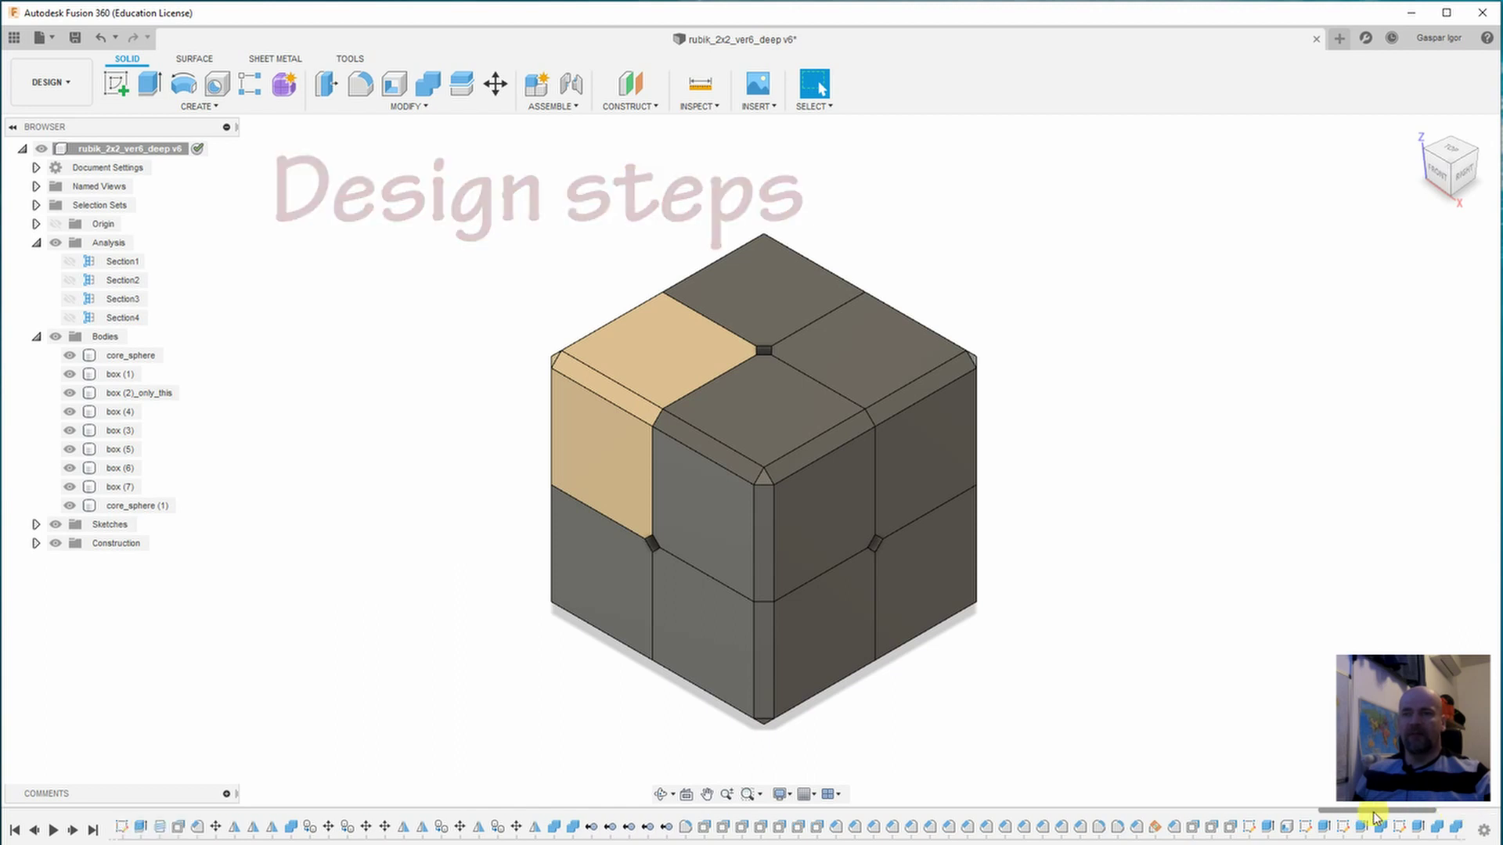
Scroll the timeline to its start and place the marker just after the first feature.
drag(1464, 817, 74, 816)
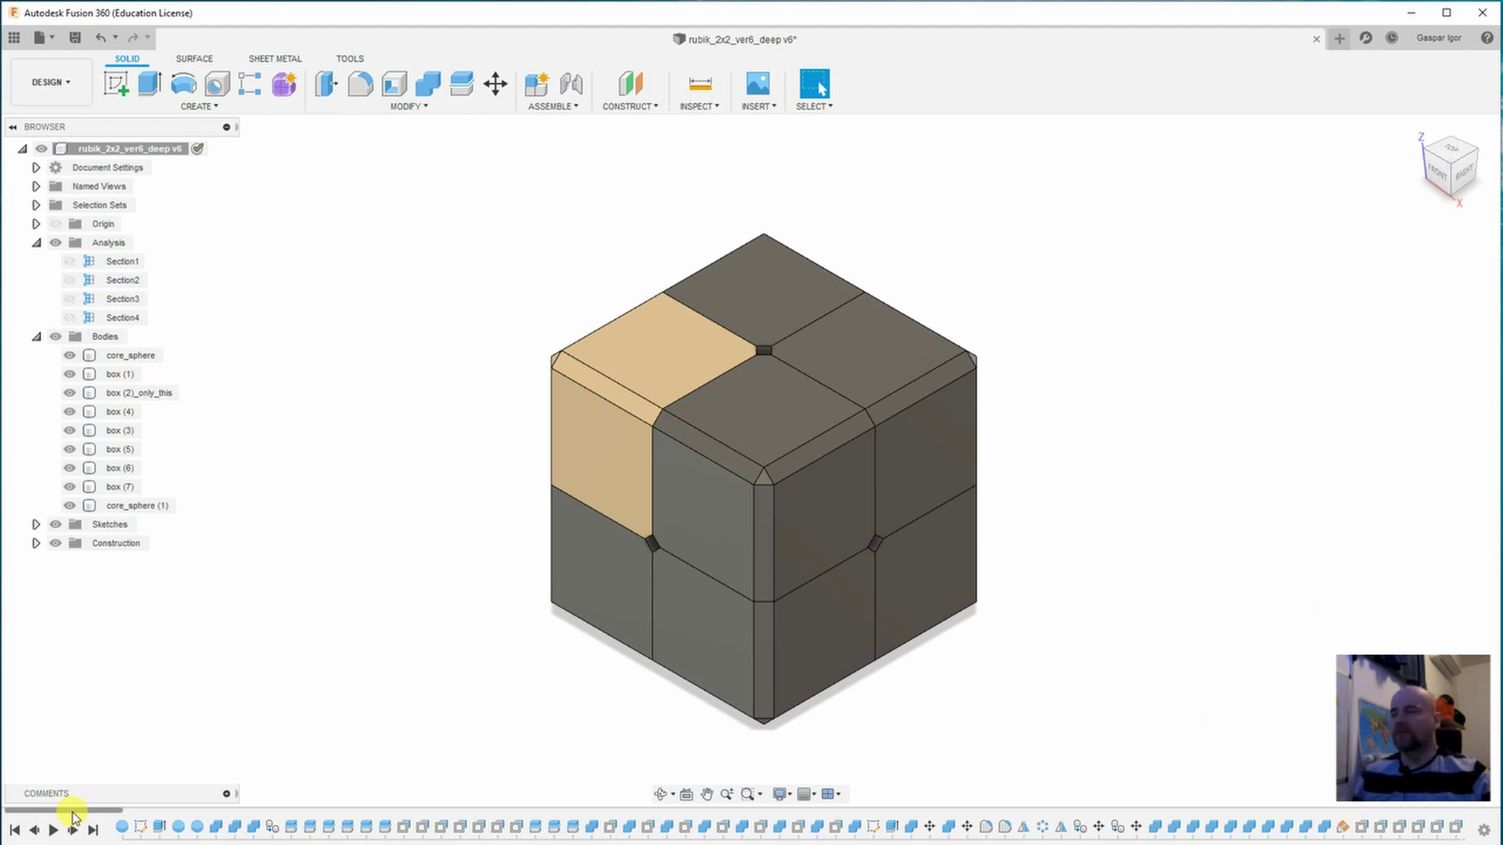
drag(74, 821, 131, 827)
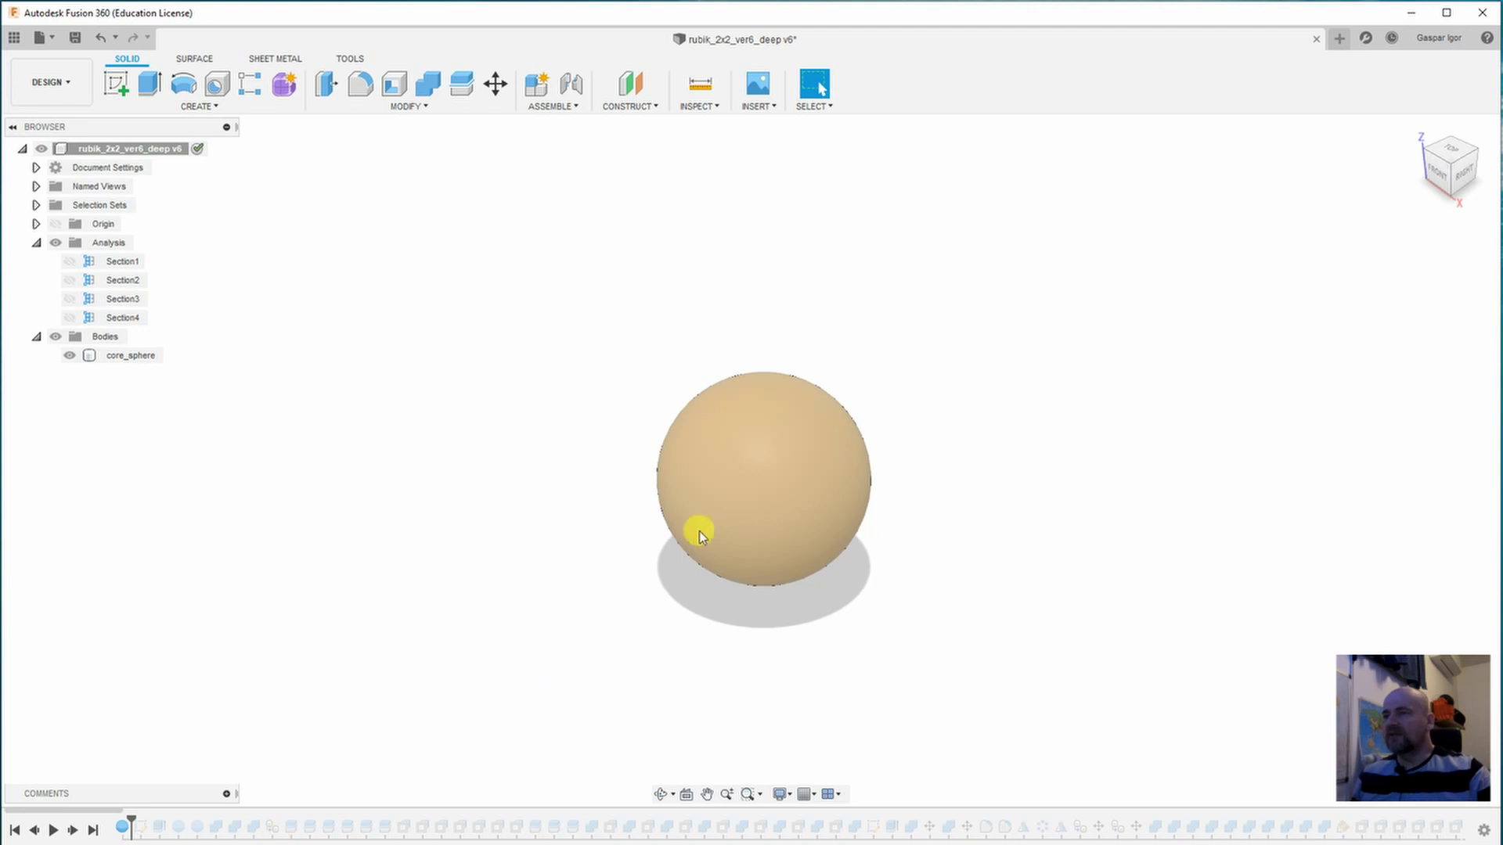
Step forward to add the box_fix cube and ring cuts, showing the Section1 cut.
click(73, 830)
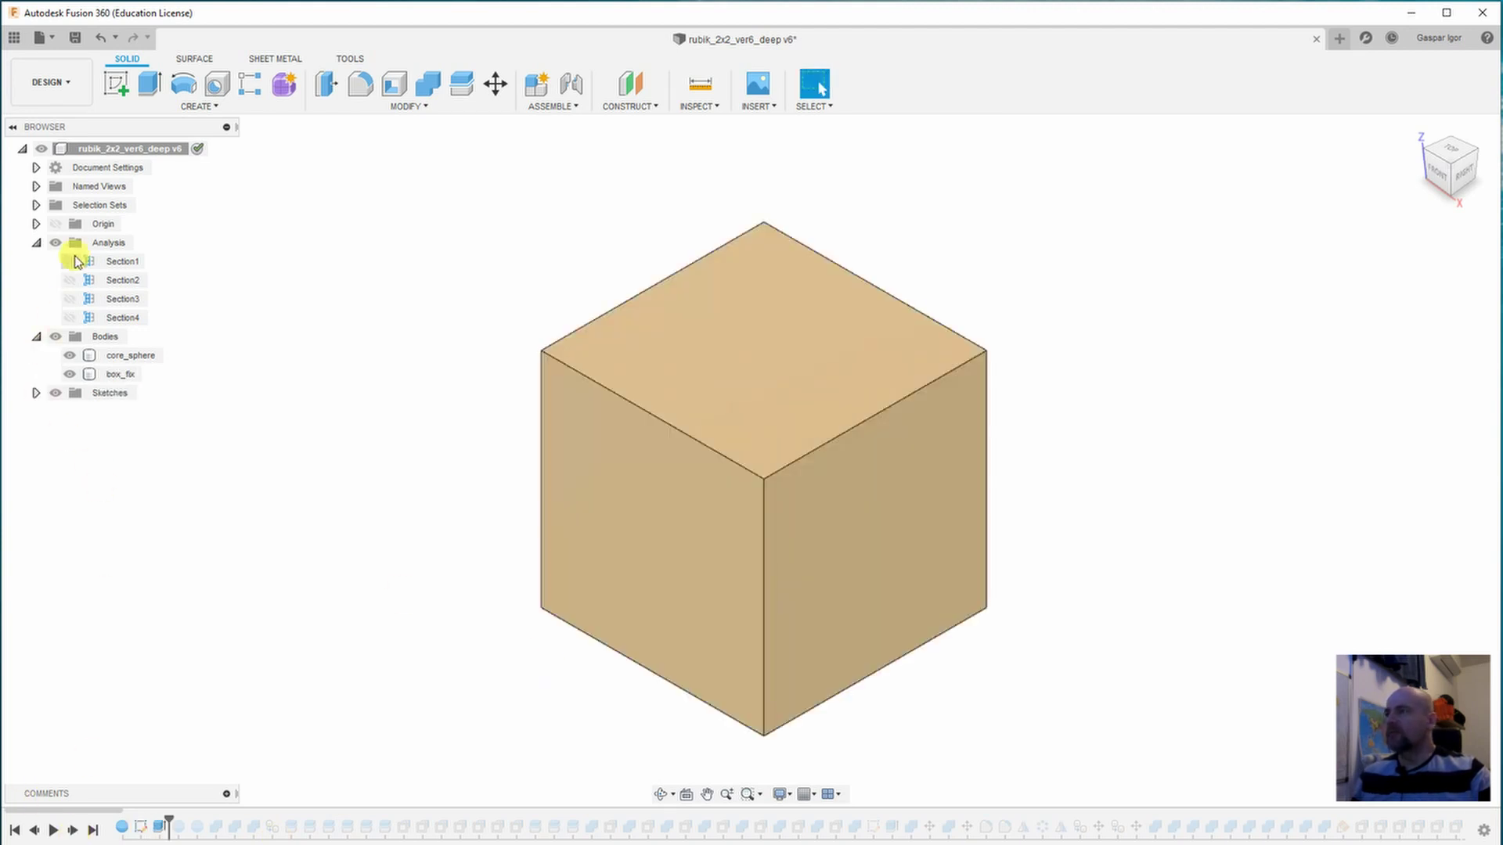
click(71, 261)
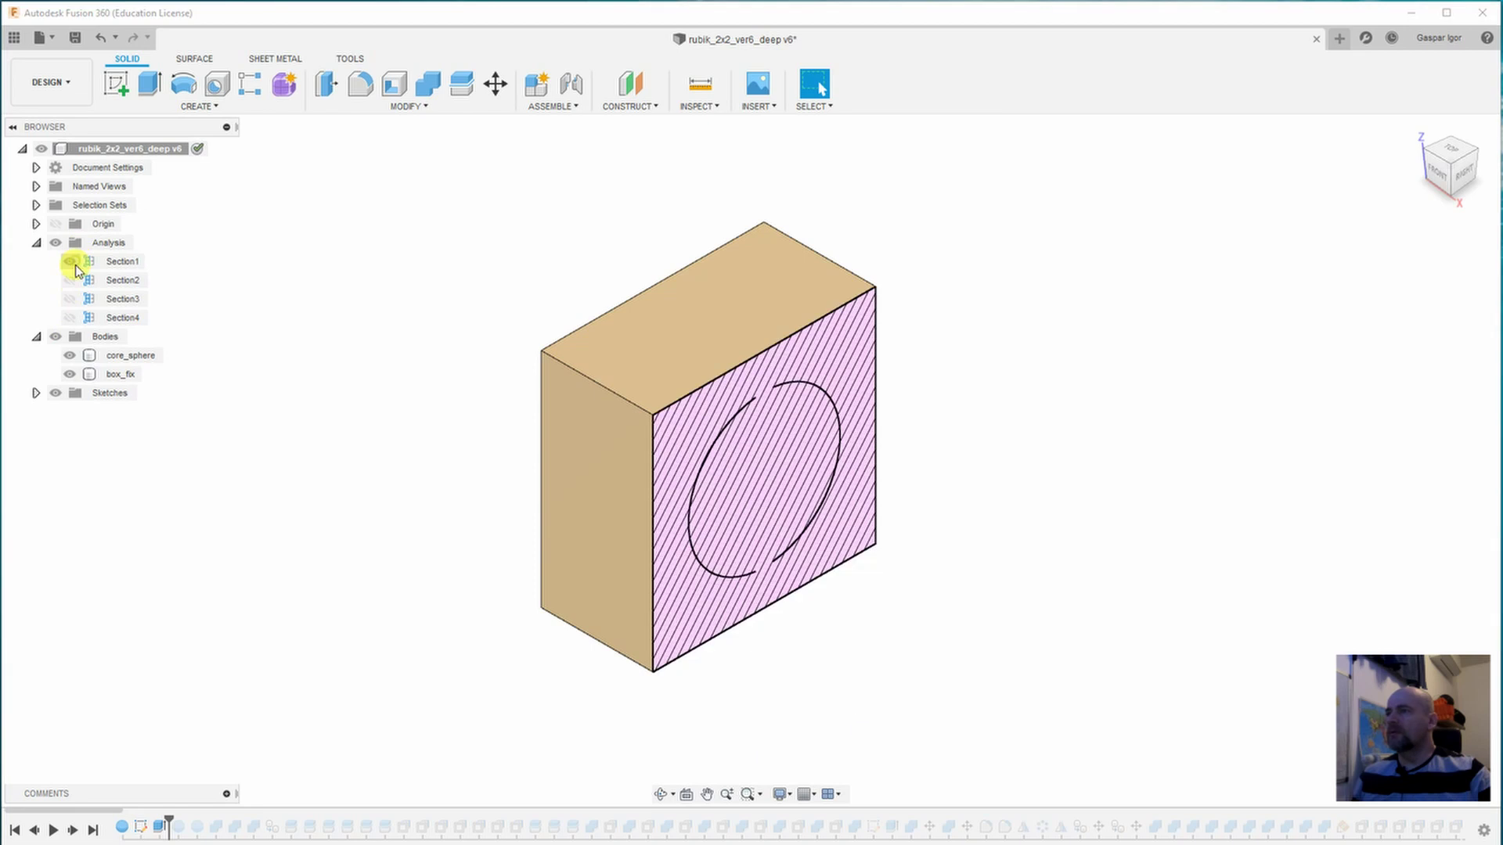
click(72, 832)
click(71, 832)
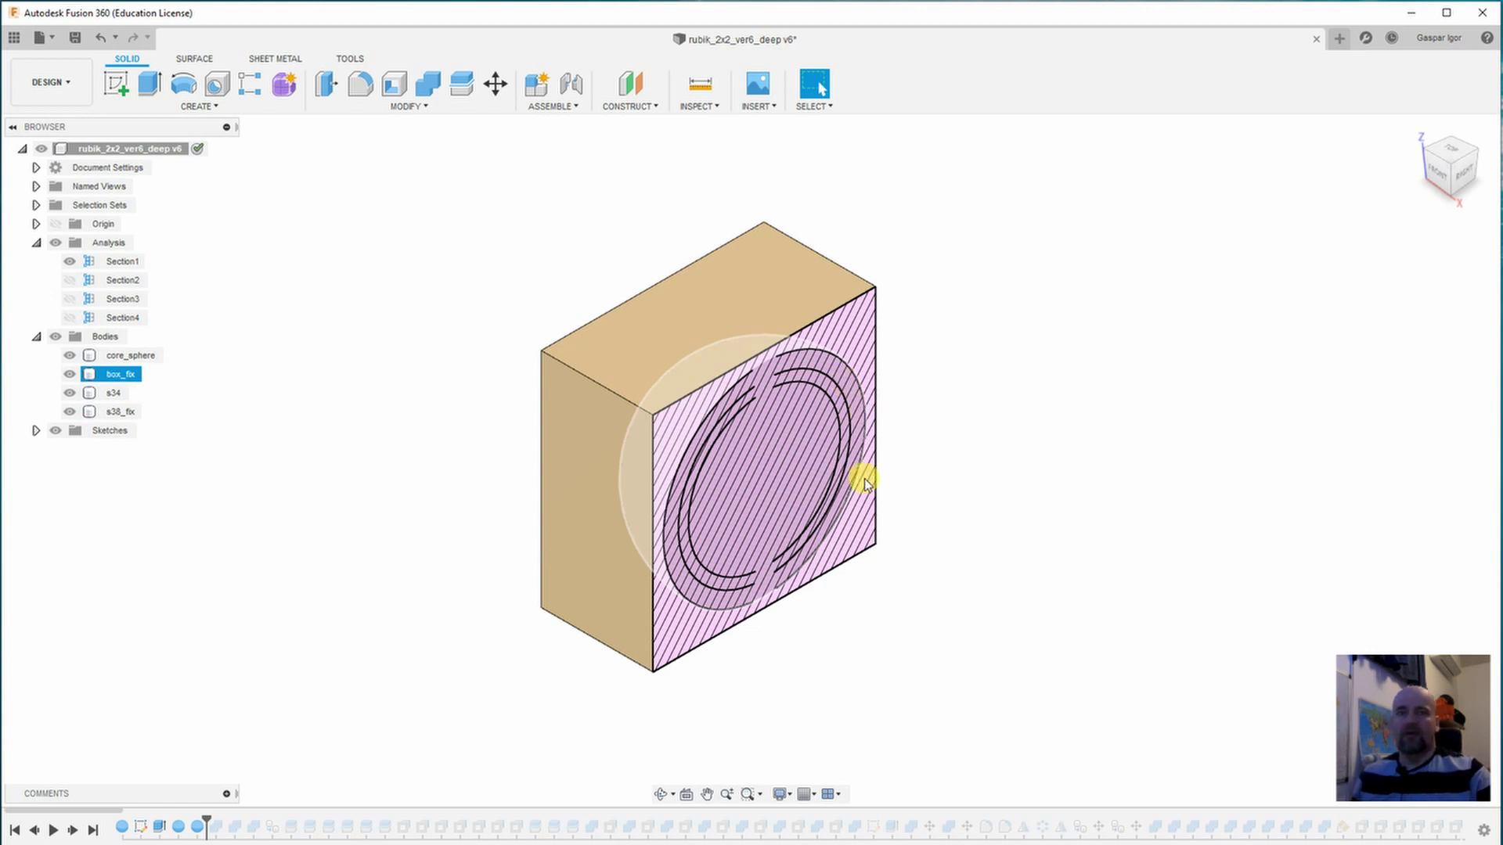
click(329, 719)
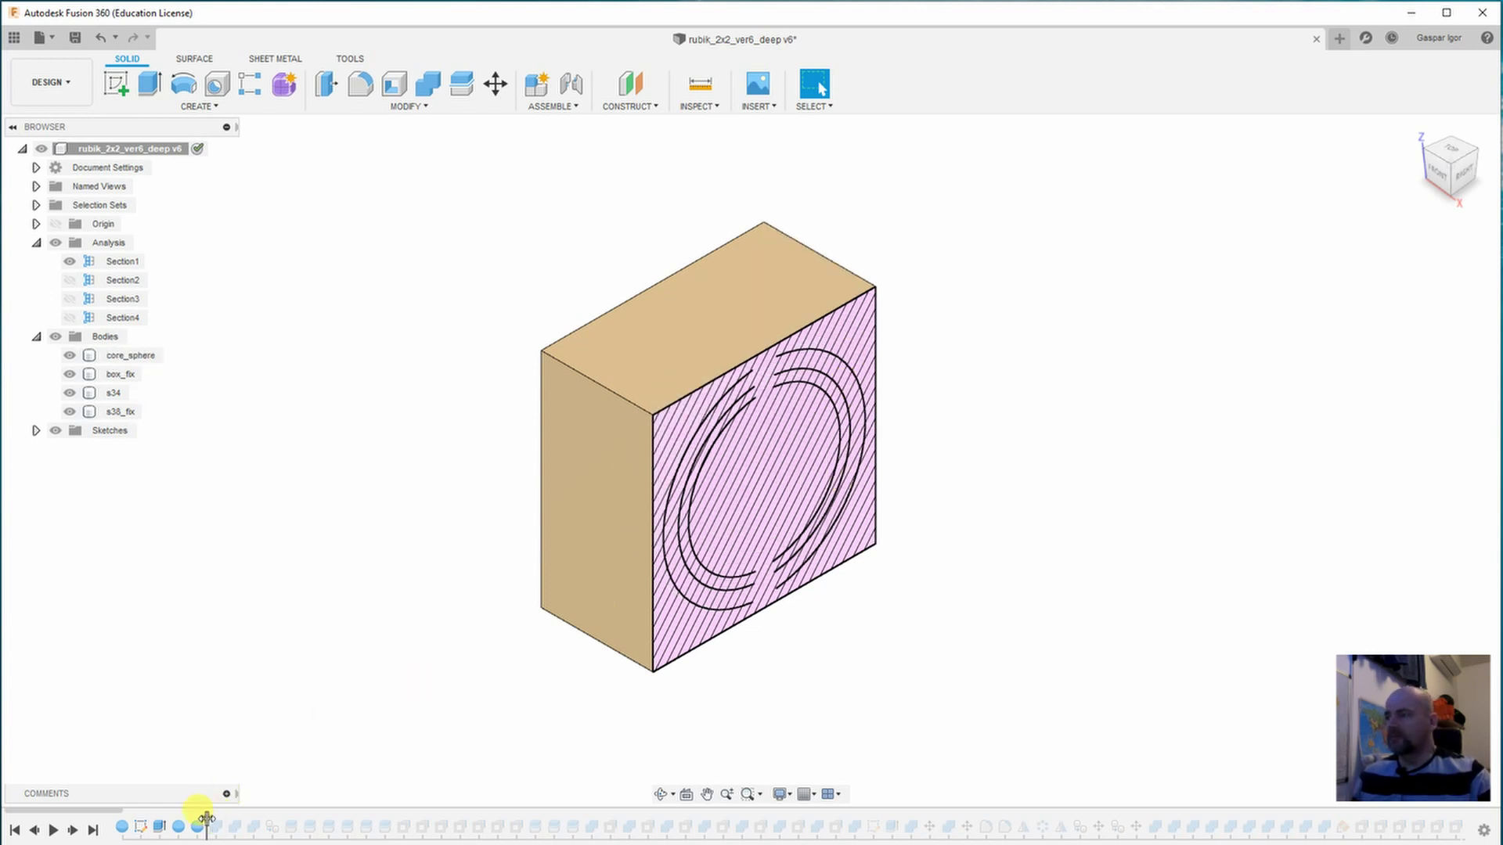
Step the history forward until all cube pieces appear, then inspect two of them.
click(73, 831)
click(73, 830)
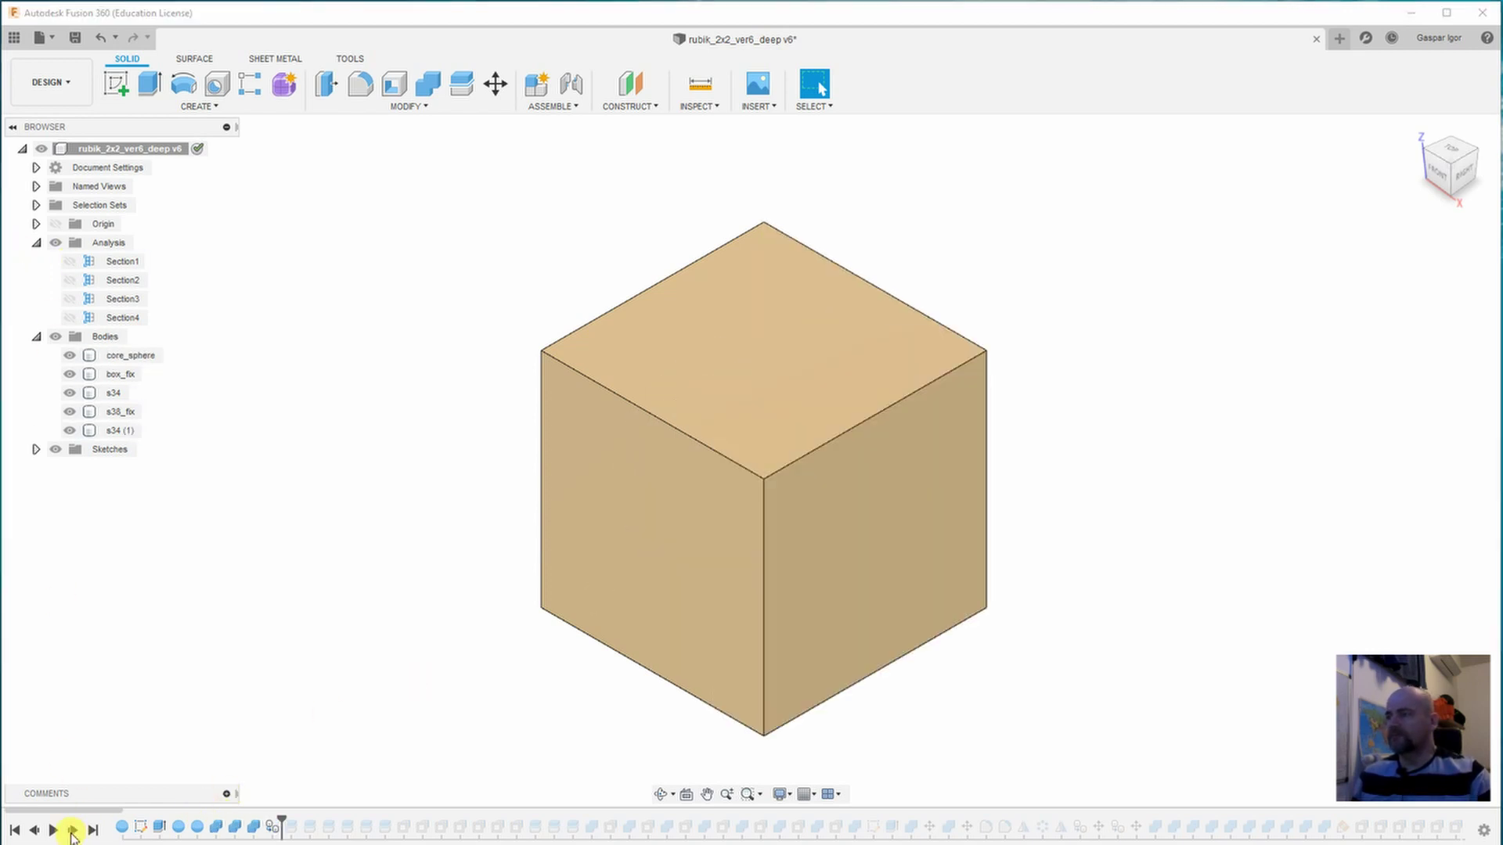
click(72, 830)
click(73, 830)
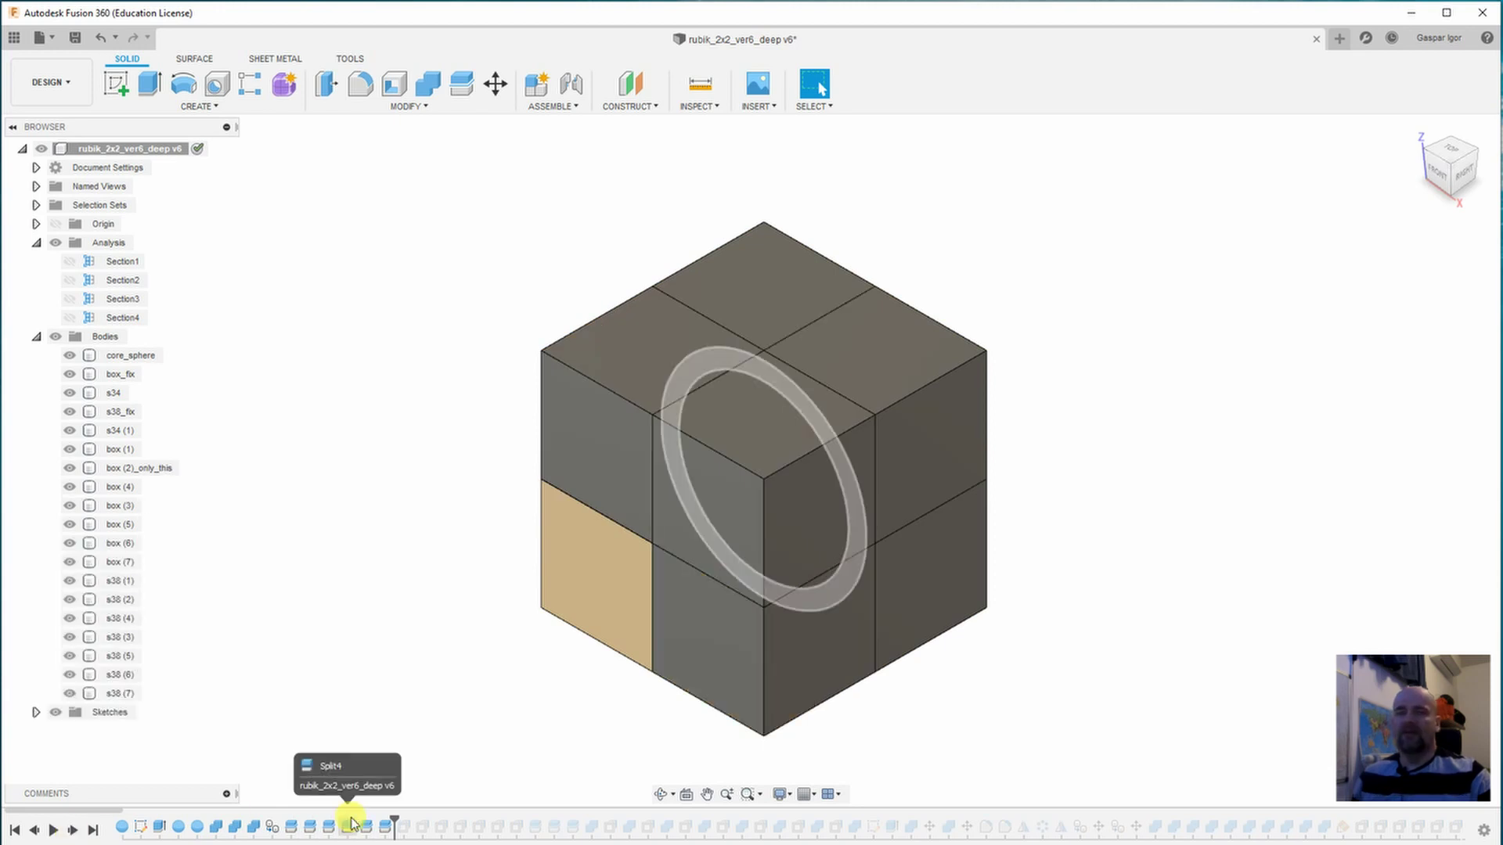
click(802, 310)
click(906, 366)
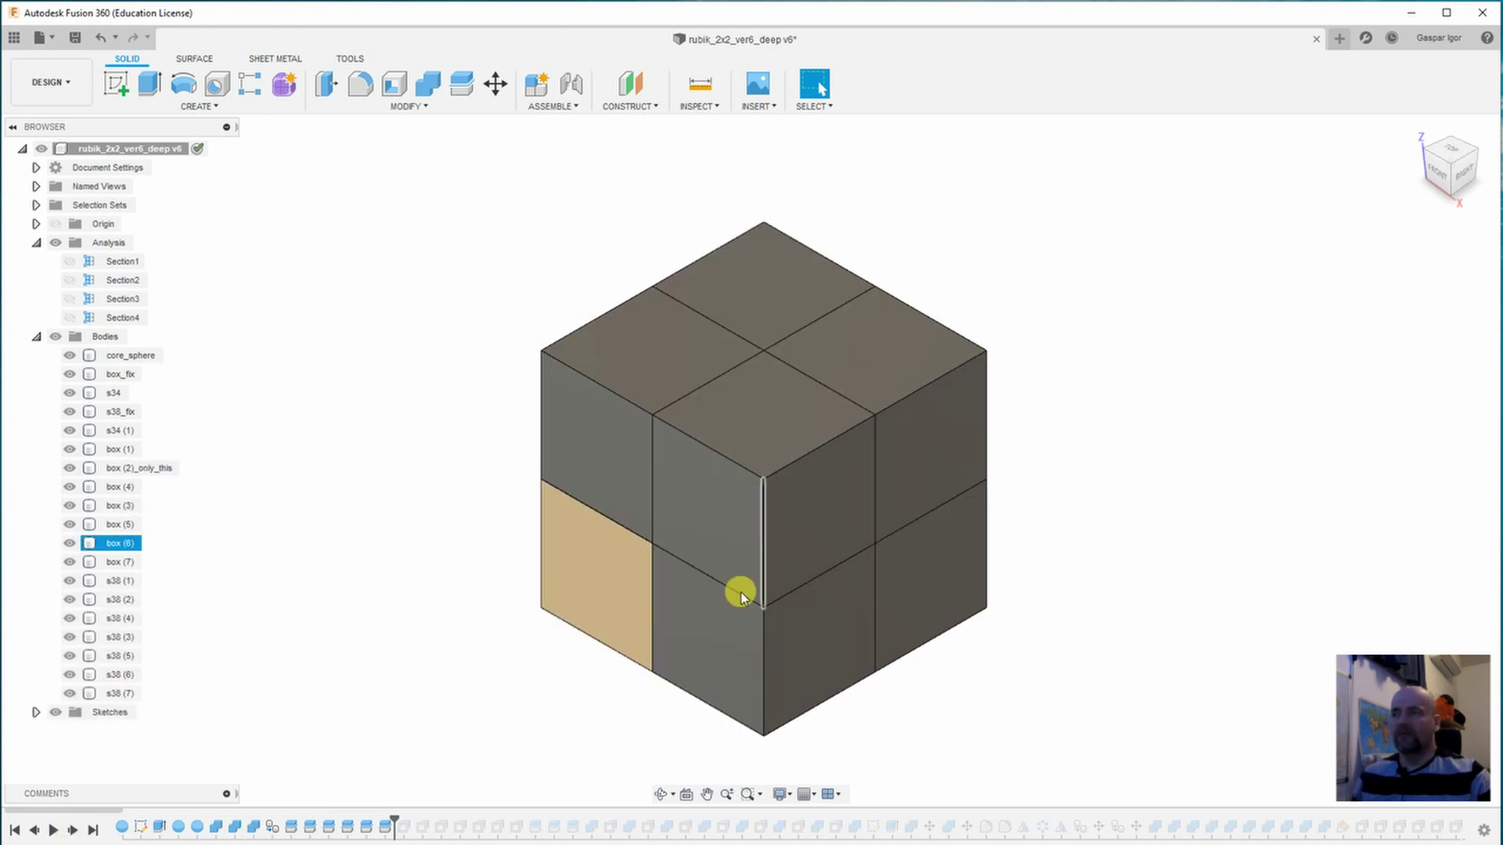
click(496, 473)
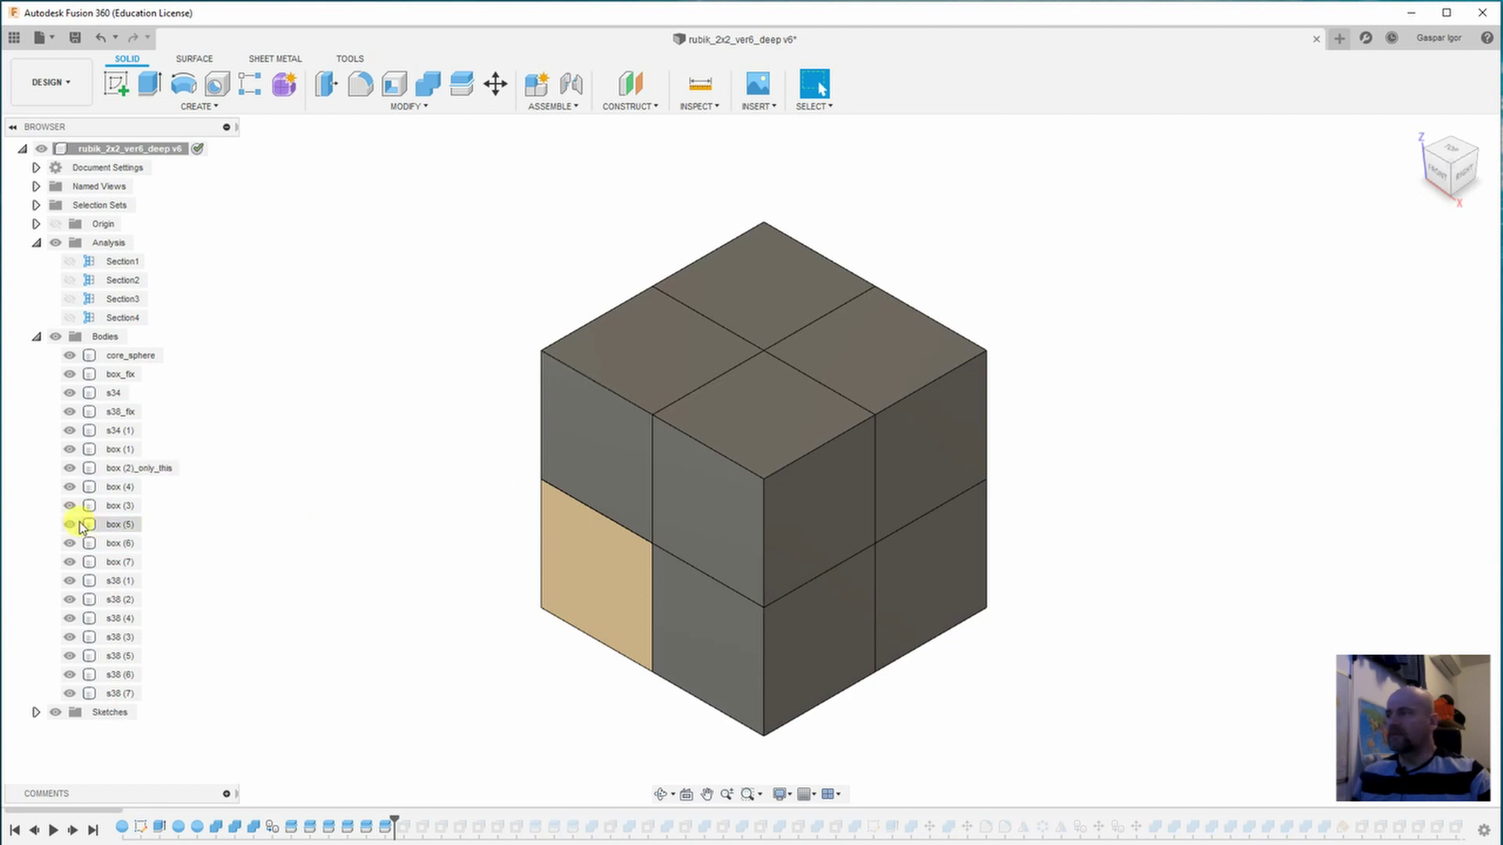
Hide five cube pieces and shell pieces s38 (6) and s38 (7), then step forward two features.
click(69, 525)
click(69, 543)
click(69, 562)
click(69, 505)
click(70, 487)
click(70, 693)
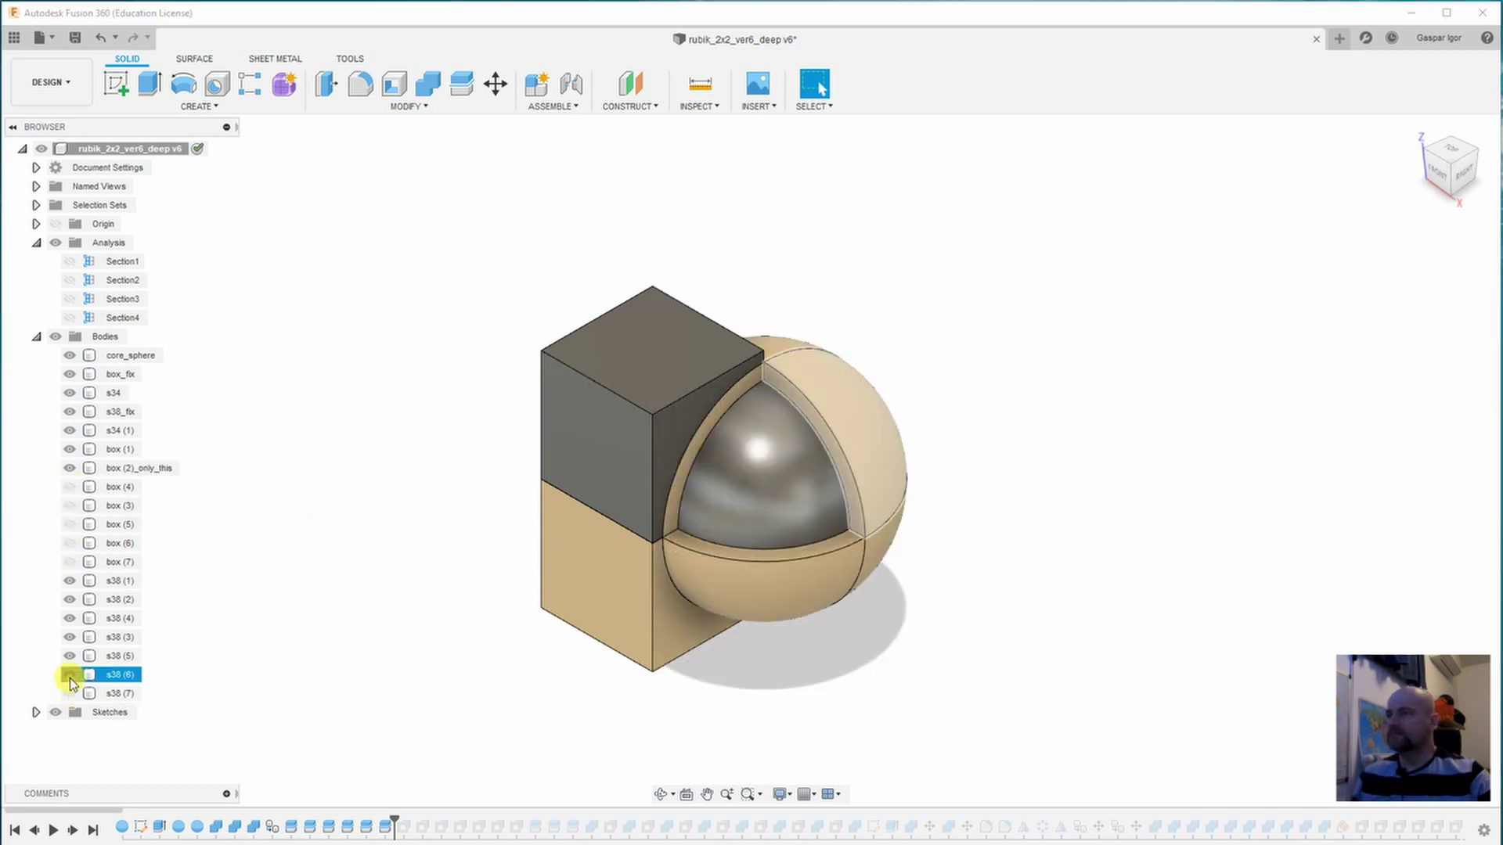
click(70, 675)
click(72, 829)
click(72, 829)
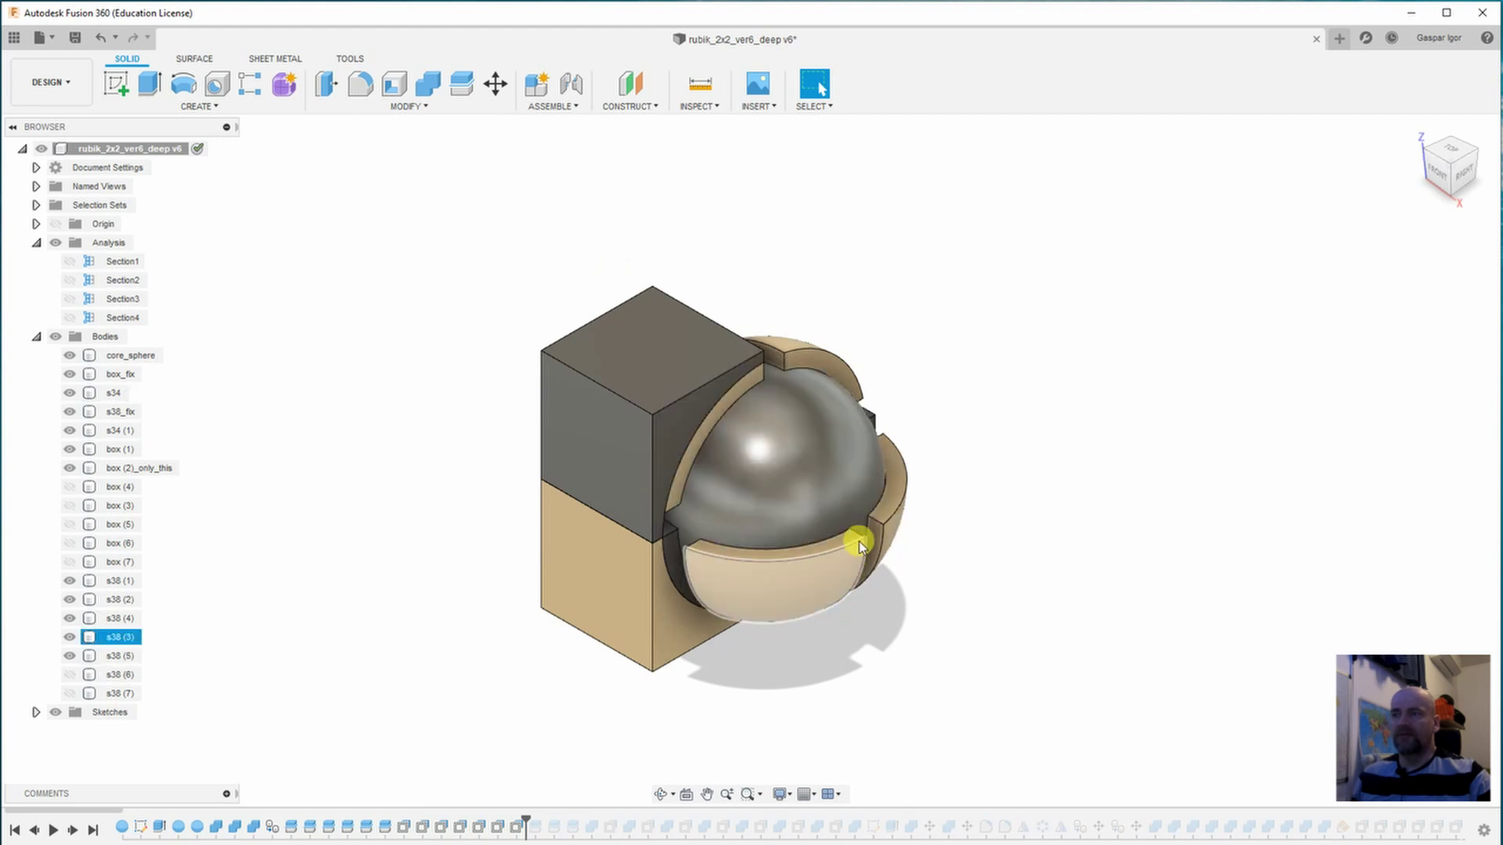
Show s38 (6) and s38 (7) again and step forward several features, backing up one.
click(70, 675)
click(70, 693)
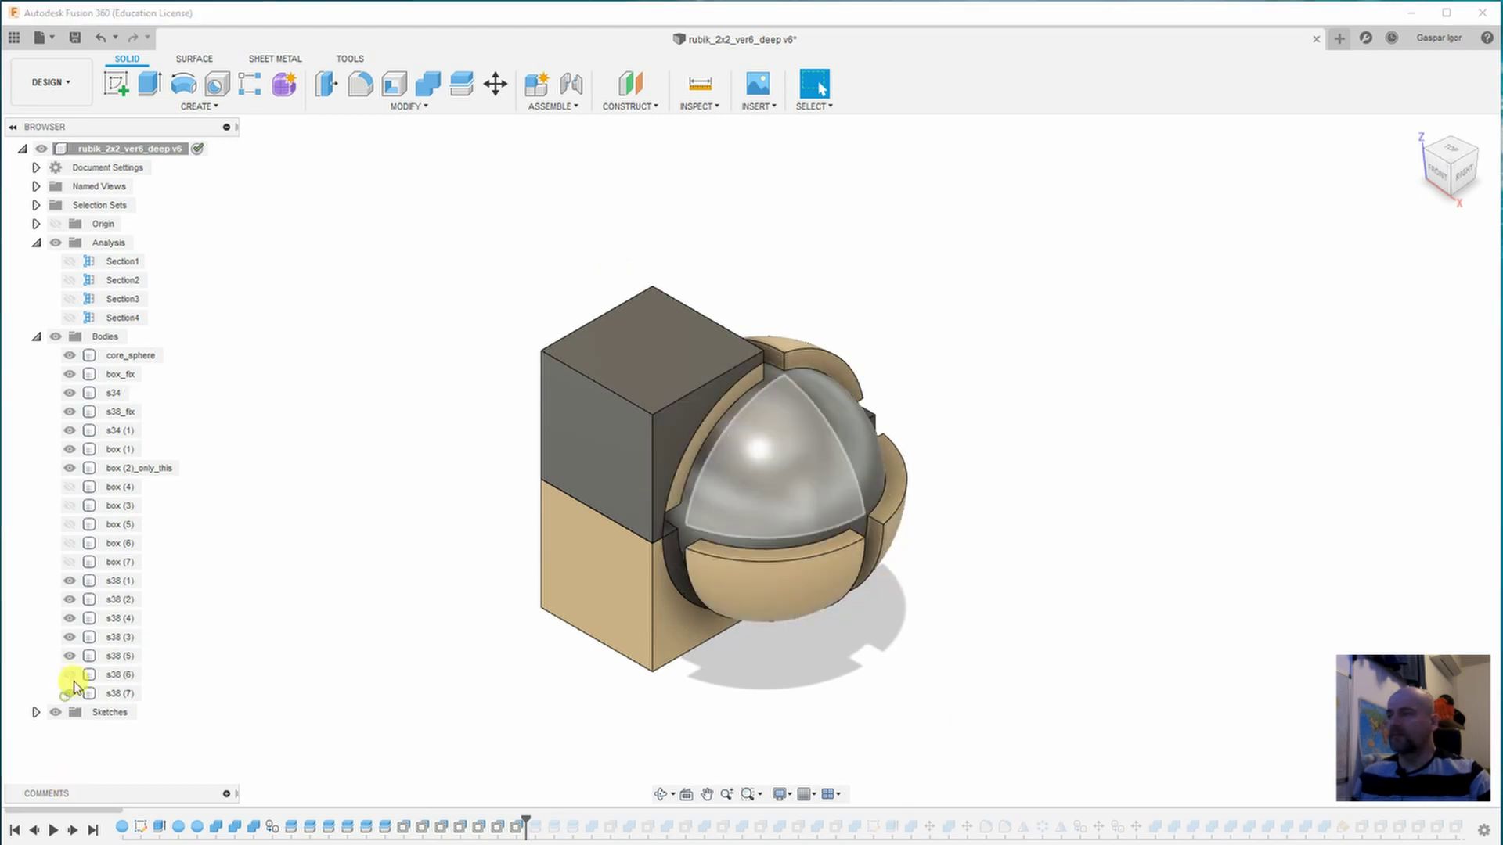
click(72, 830)
click(72, 830)
click(72, 829)
click(72, 830)
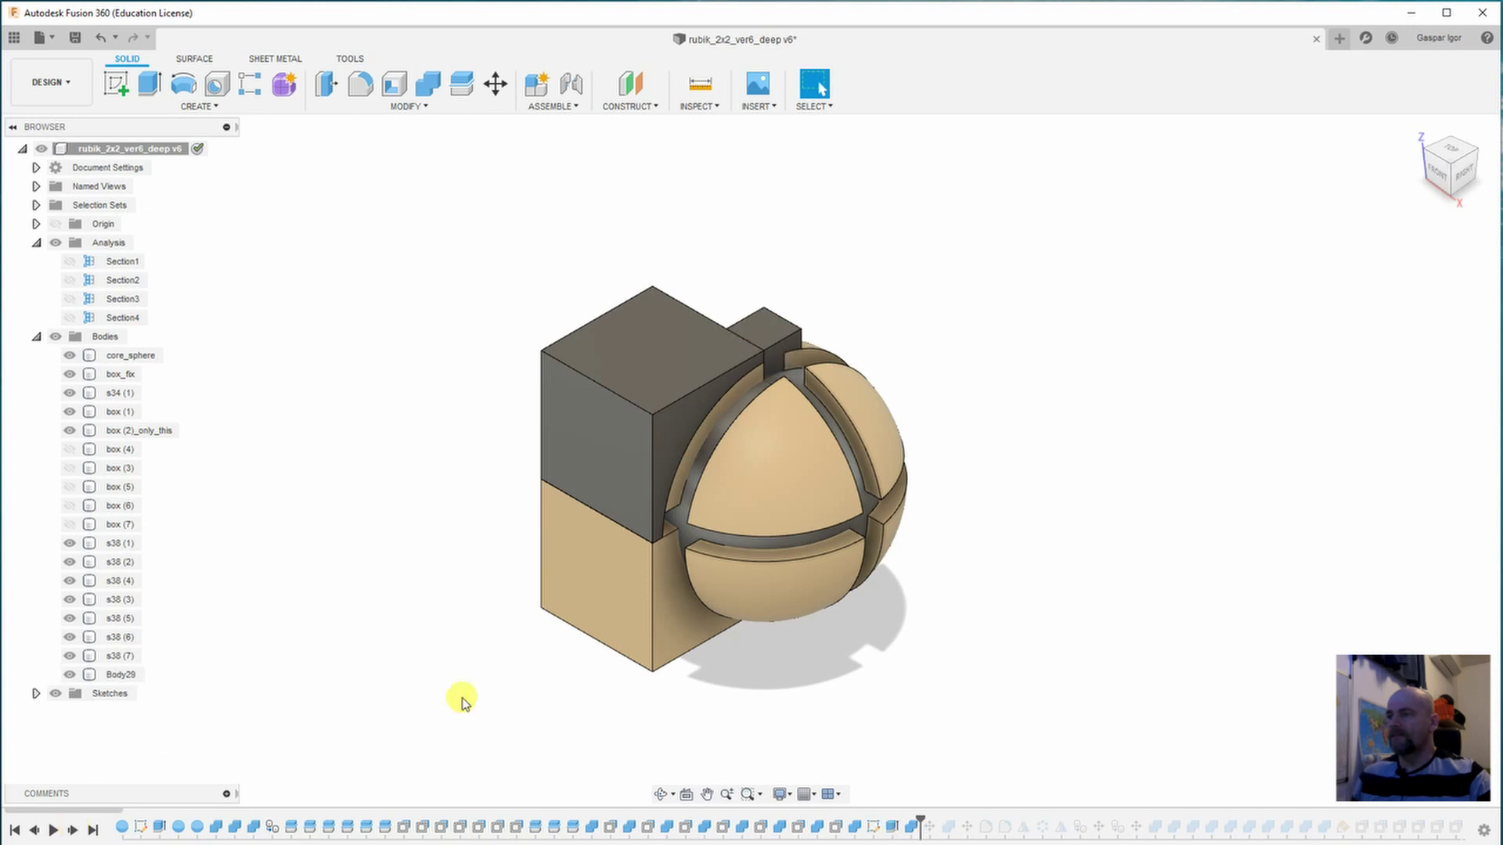
click(33, 831)
Hide s34 (1) to inspect the sphere pieces, then step forward to add Body29.
click(69, 393)
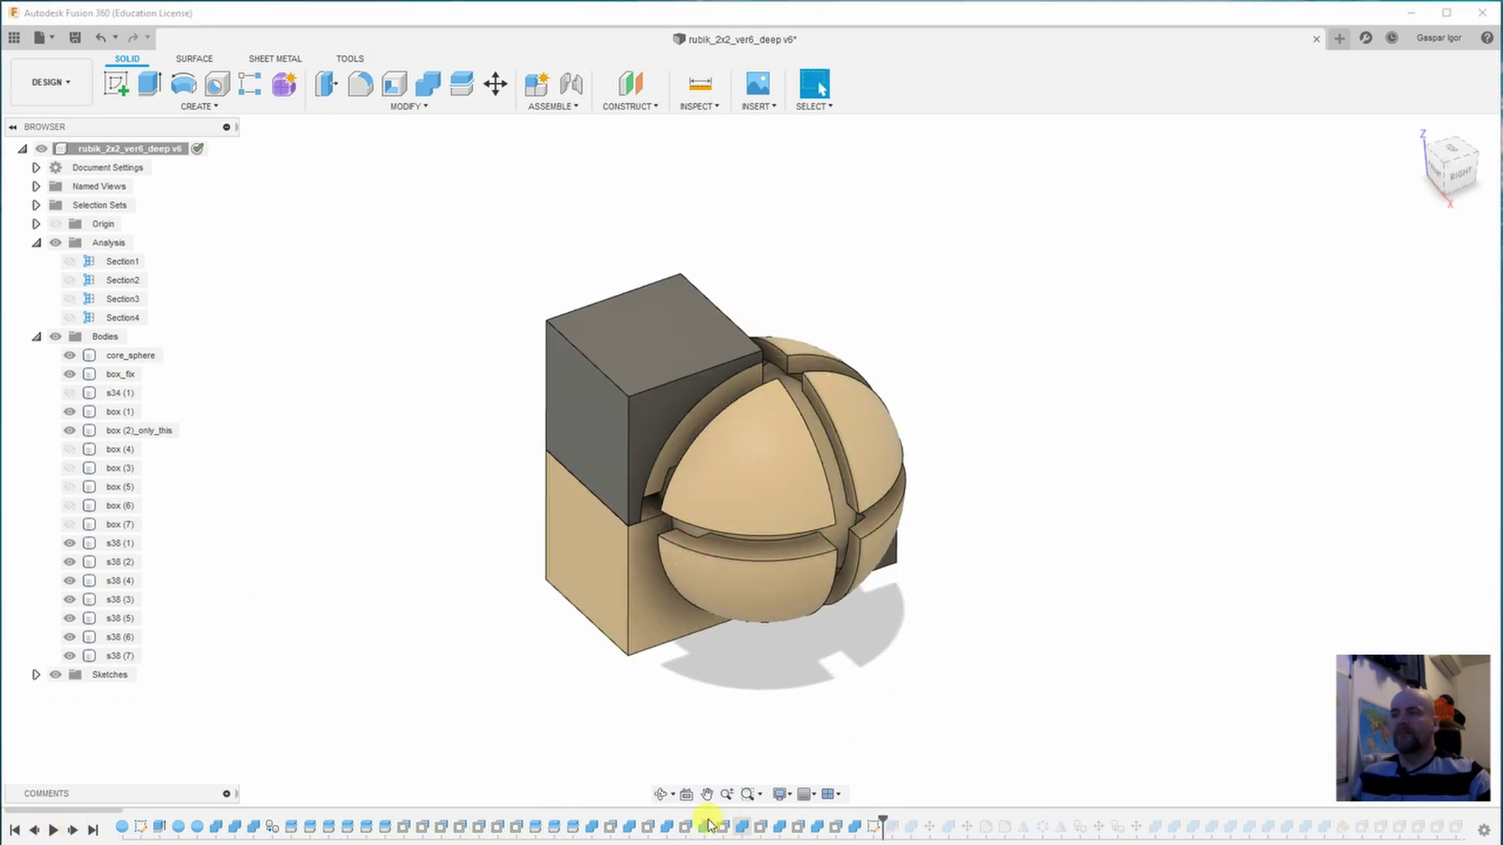
mouse_move(970, 624)
shift+middle_down()
mouse_move(956, 537)
mouse_move(973, 613)
shift+middle_up()
click(838, 504)
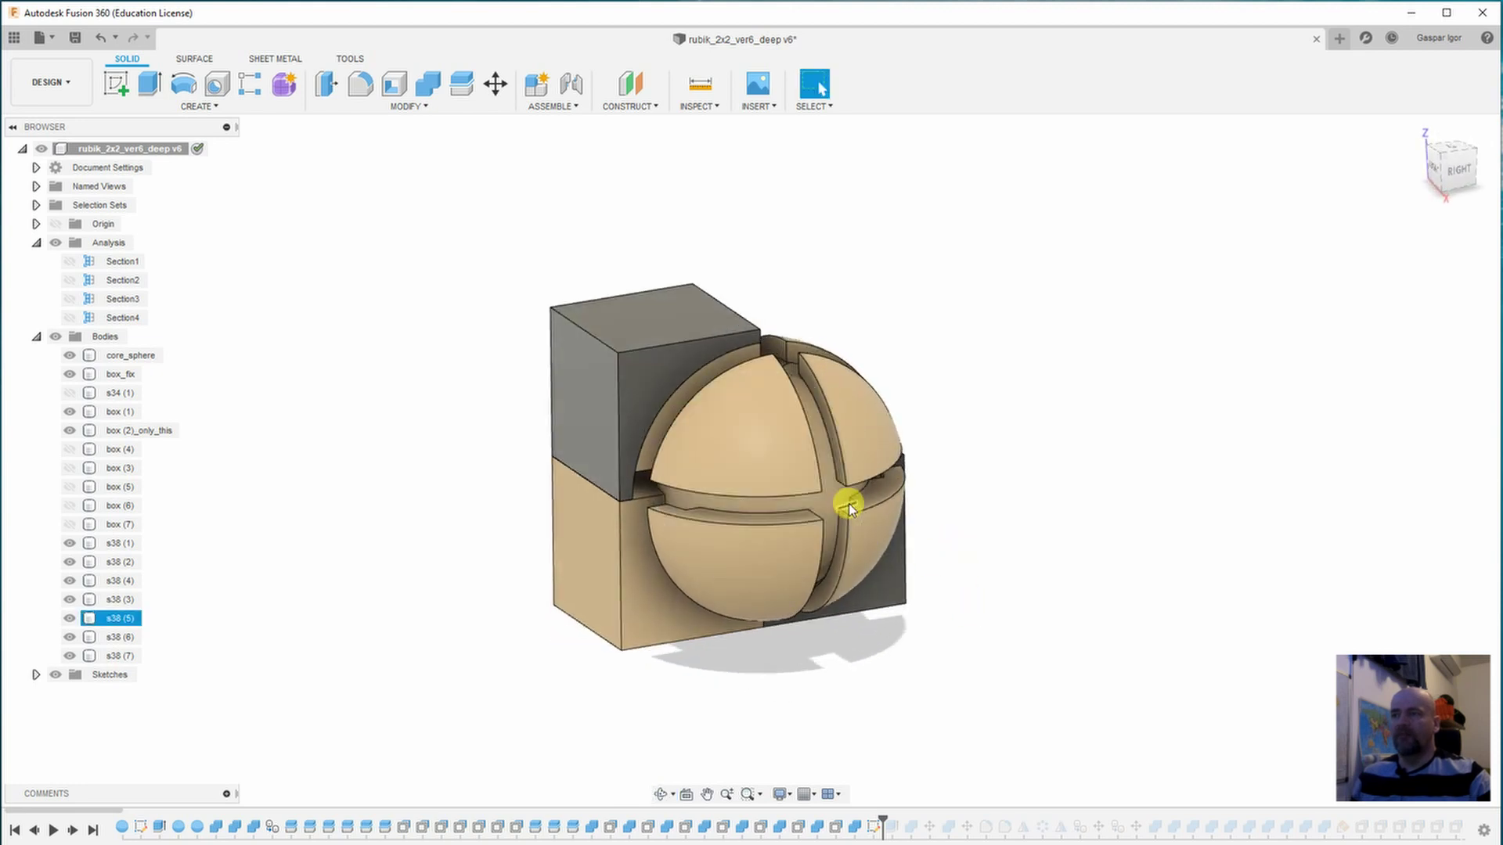
click(830, 489)
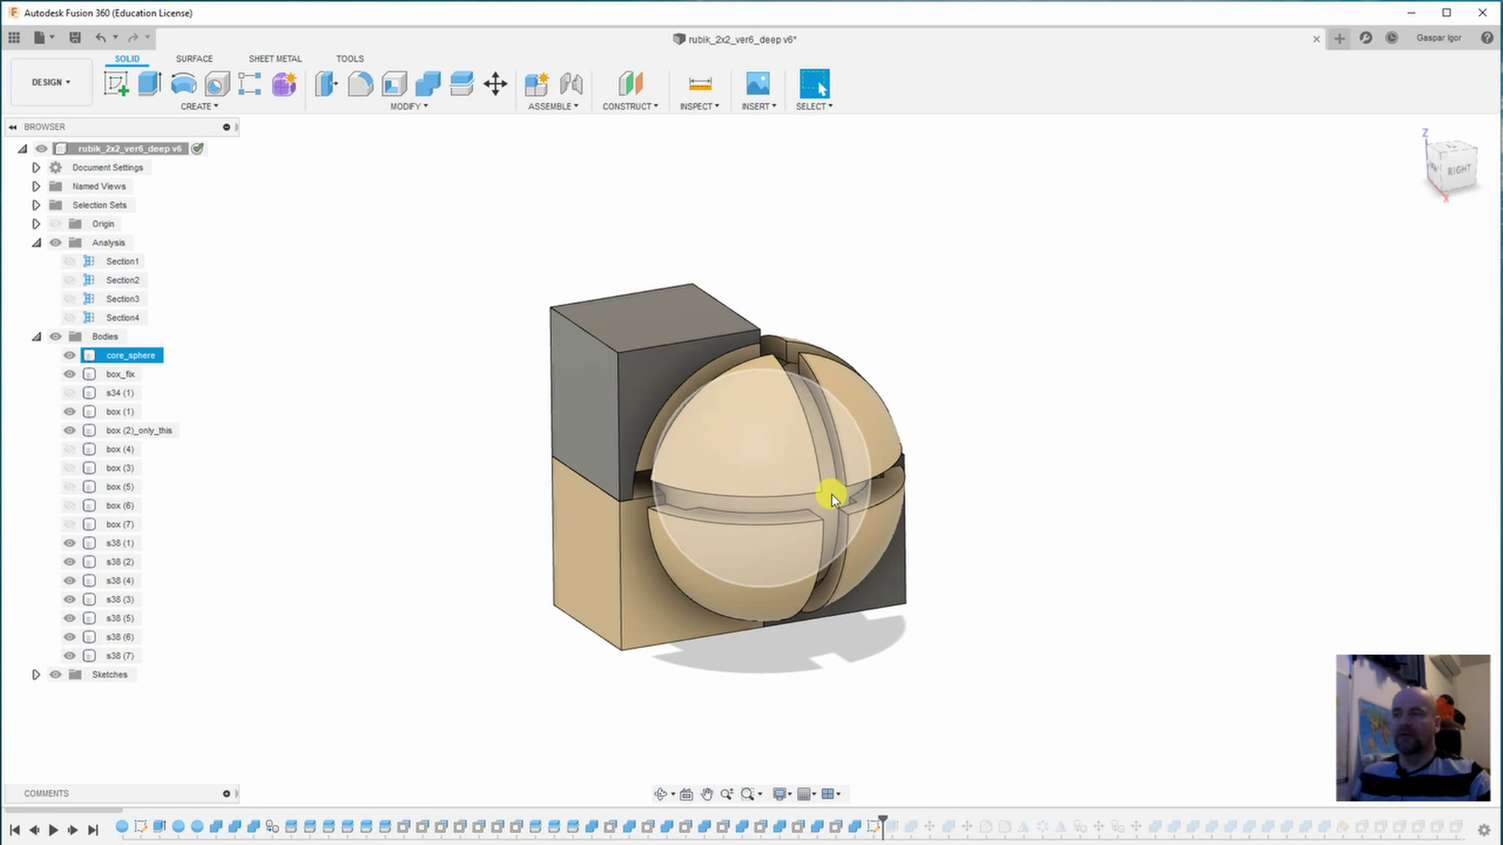
key(Escape)
click(73, 830)
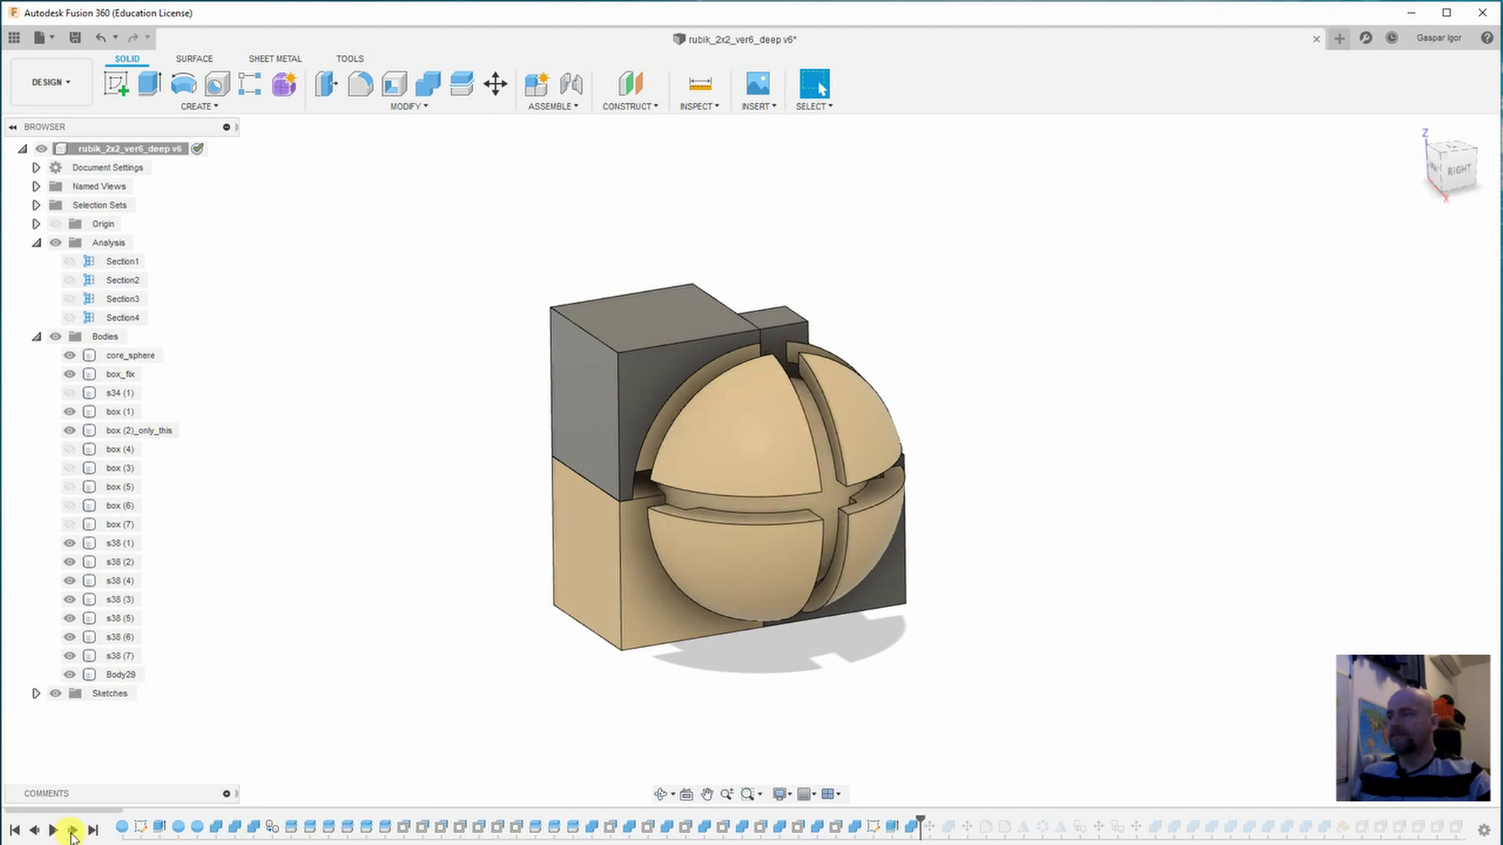
click(73, 830)
click(73, 830)
click(73, 830)
Step forward through the support-block features around the sphere, orbiting to inspect the result.
mouse_move(1020, 527)
shift+middle_down()
mouse_move(1009, 553)
mouse_move(943, 601)
mouse_move(876, 591)
mouse_move(808, 376)
shift+middle_up()
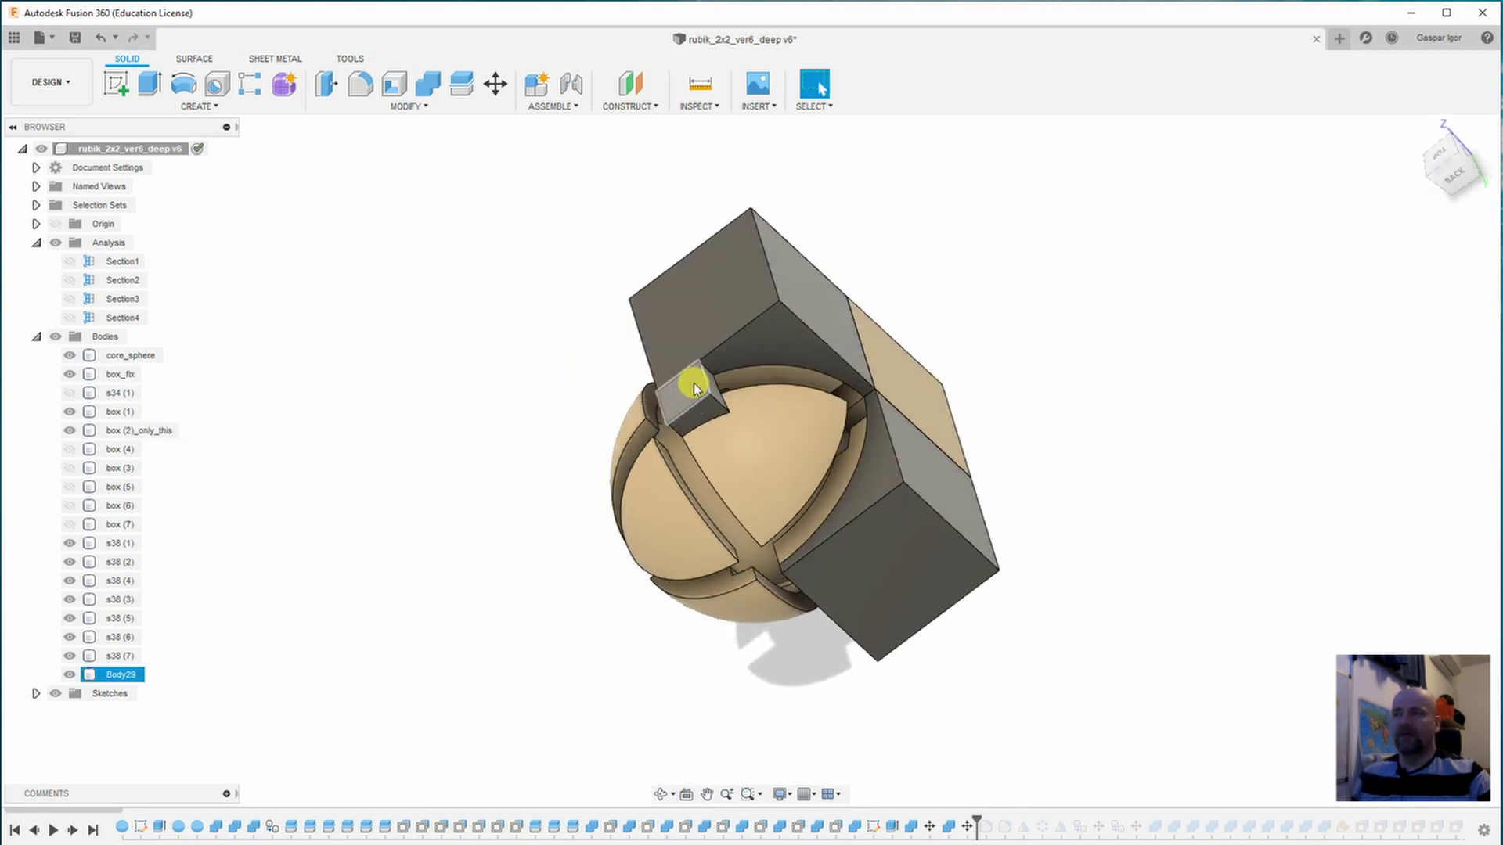
shift+middle_drag(678, 396, 721, 335)
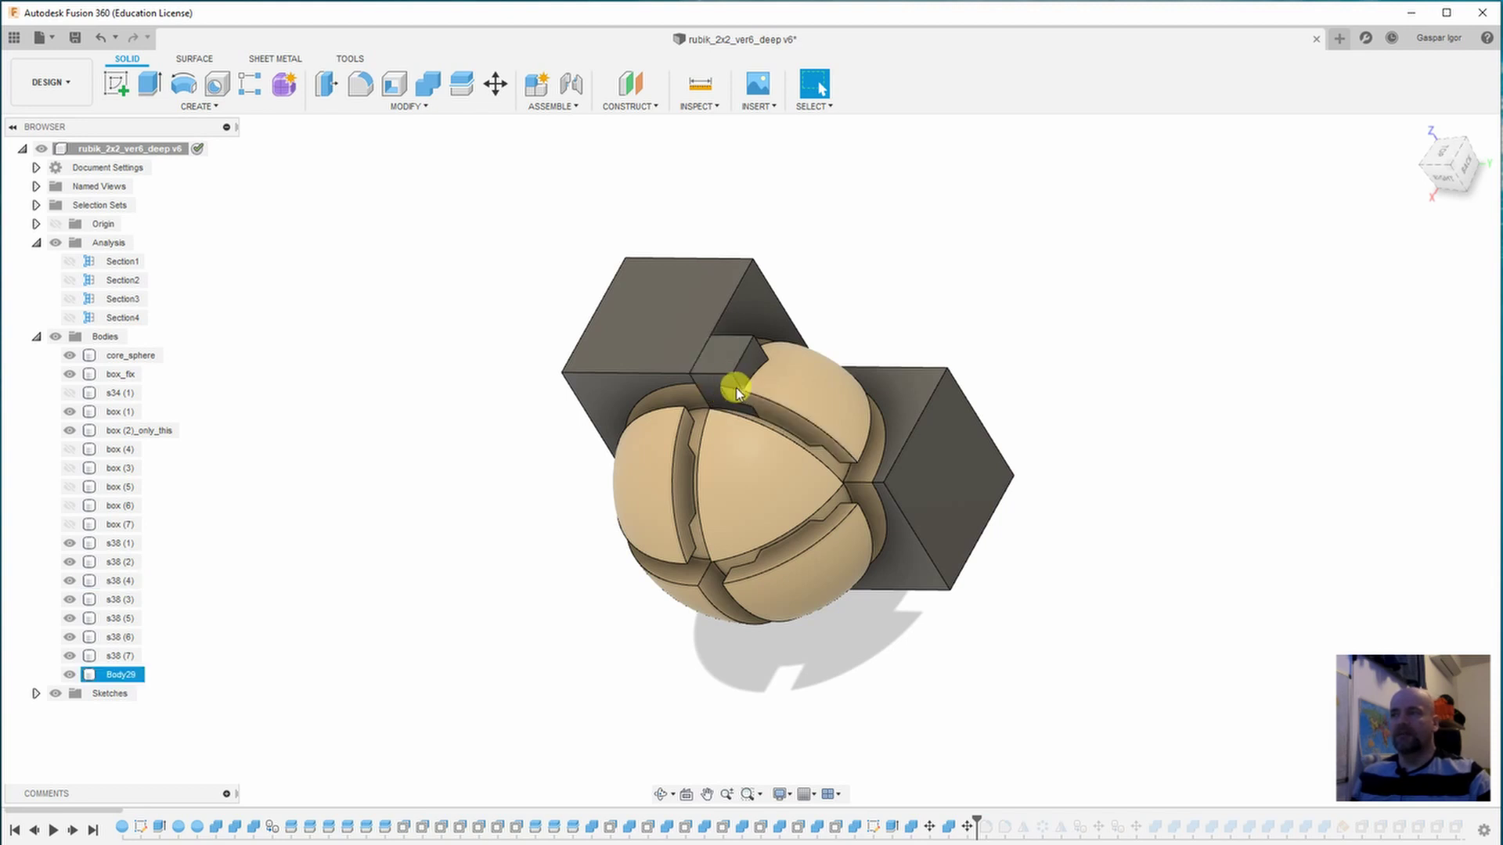
click(73, 831)
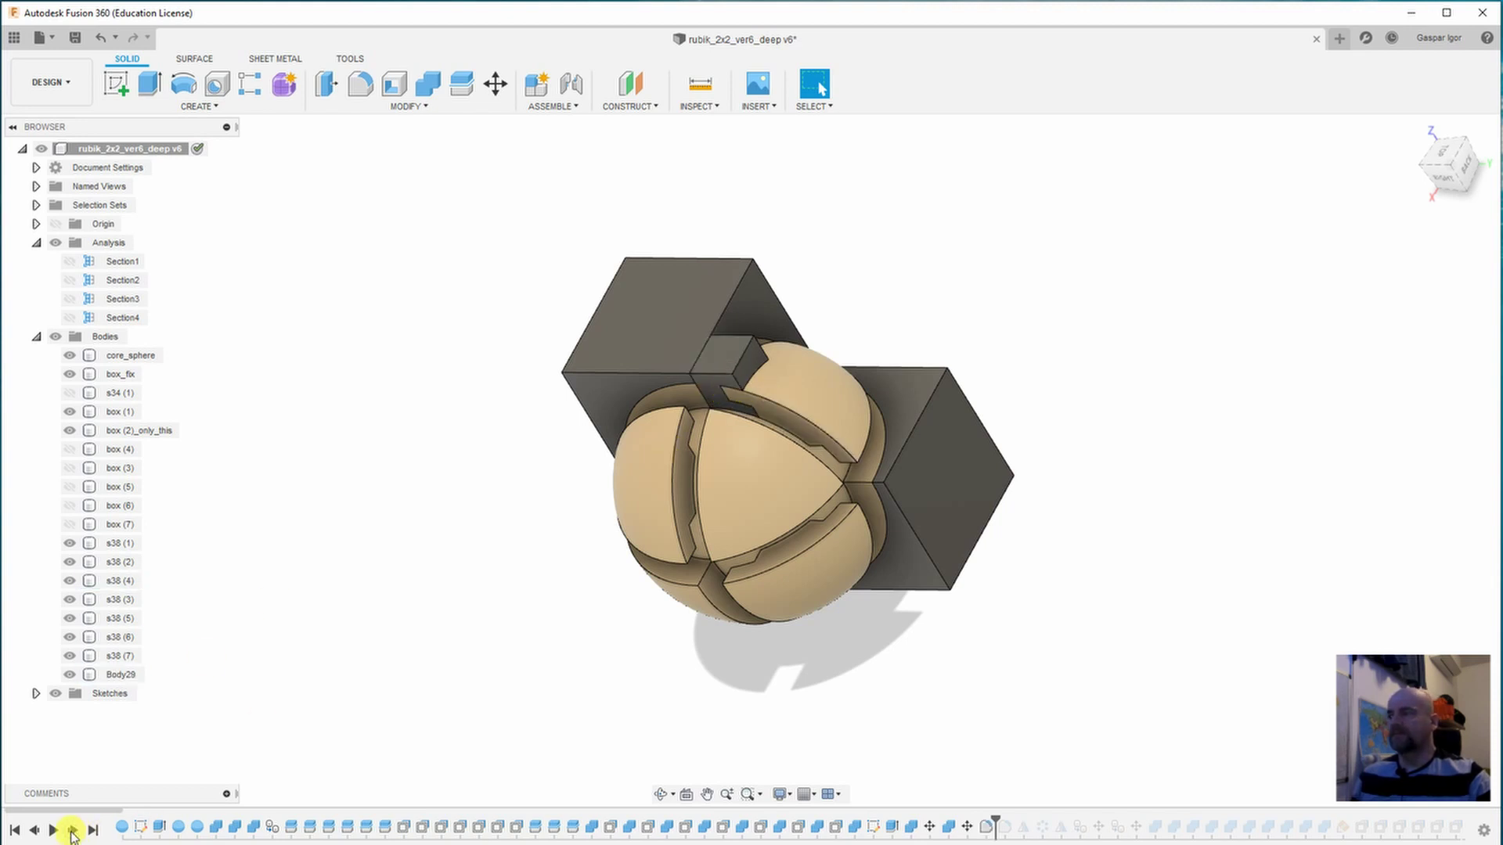
click(72, 831)
click(73, 831)
click(73, 831)
click(73, 830)
click(73, 830)
click(72, 830)
click(73, 830)
click(73, 831)
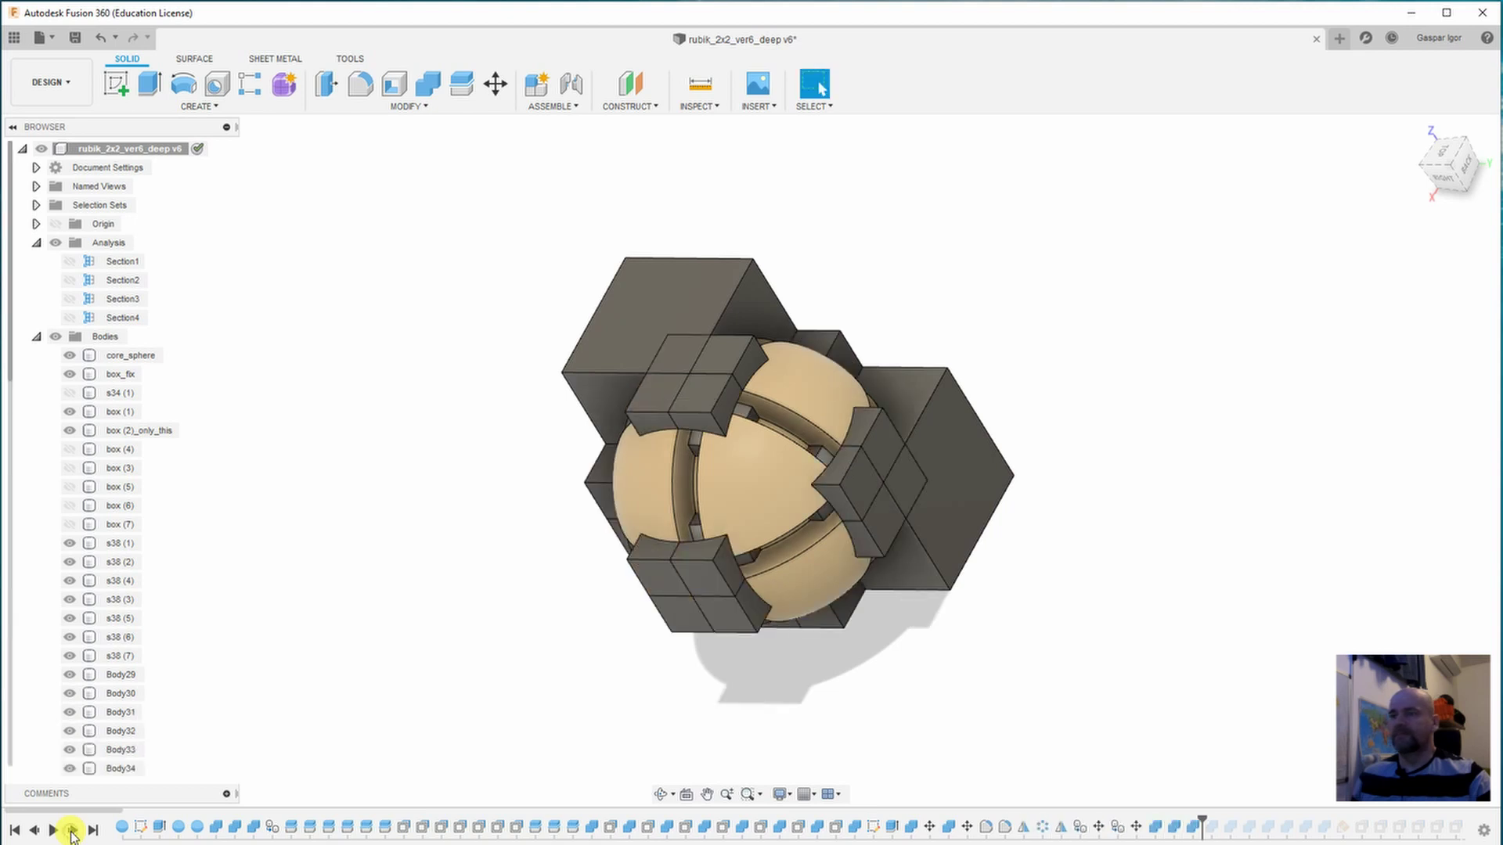
click(73, 831)
click(73, 830)
click(73, 831)
click(72, 830)
click(73, 831)
click(72, 830)
click(661, 793)
mouse_move(689, 673)
mouse_down()
mouse_move(641, 685)
mouse_move(624, 614)
mouse_move(709, 631)
mouse_up()
key(Escape)
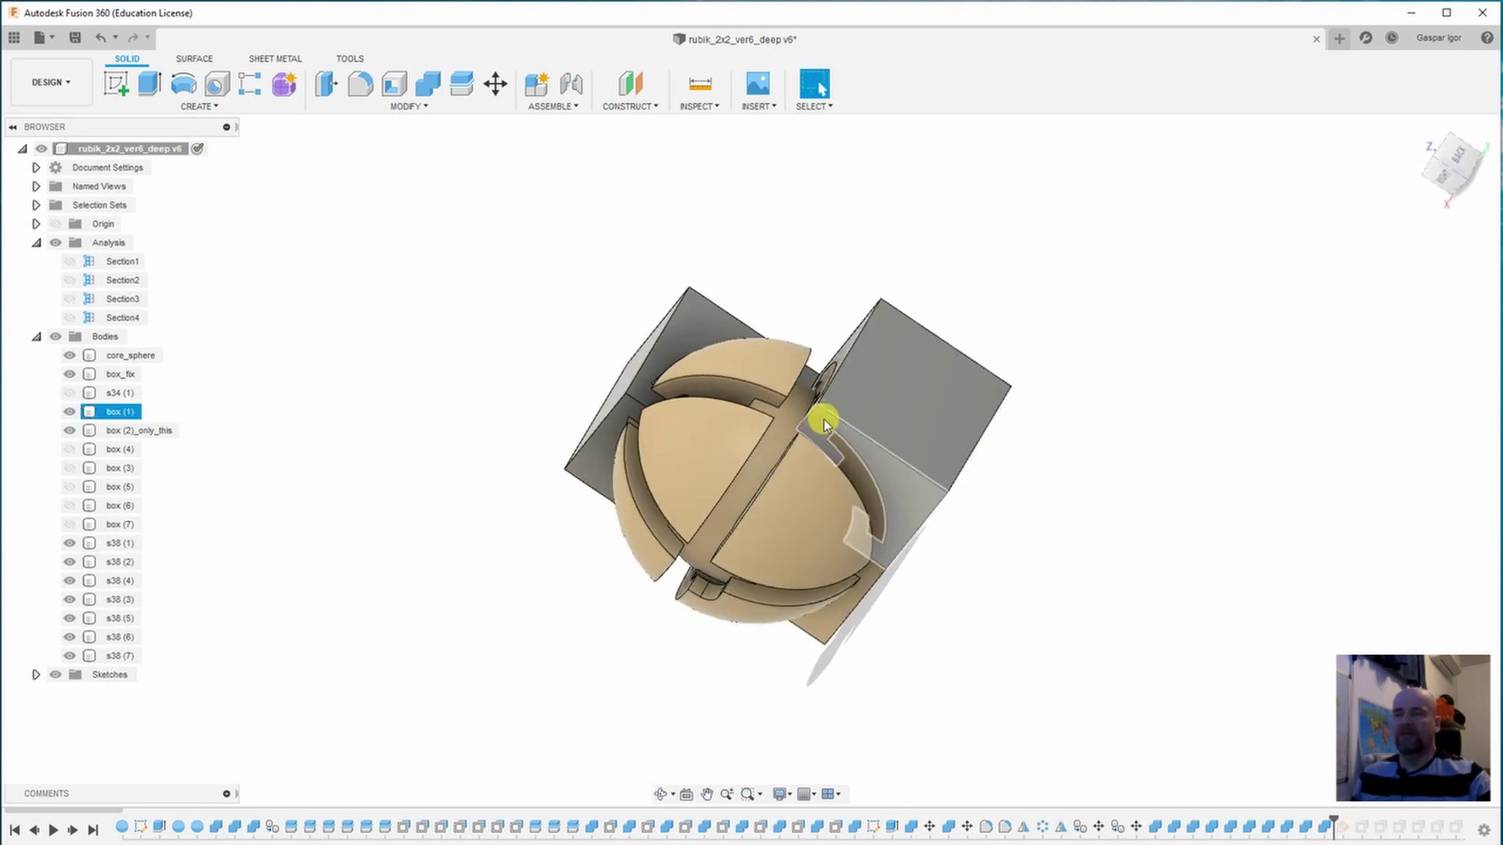
click(1409, 148)
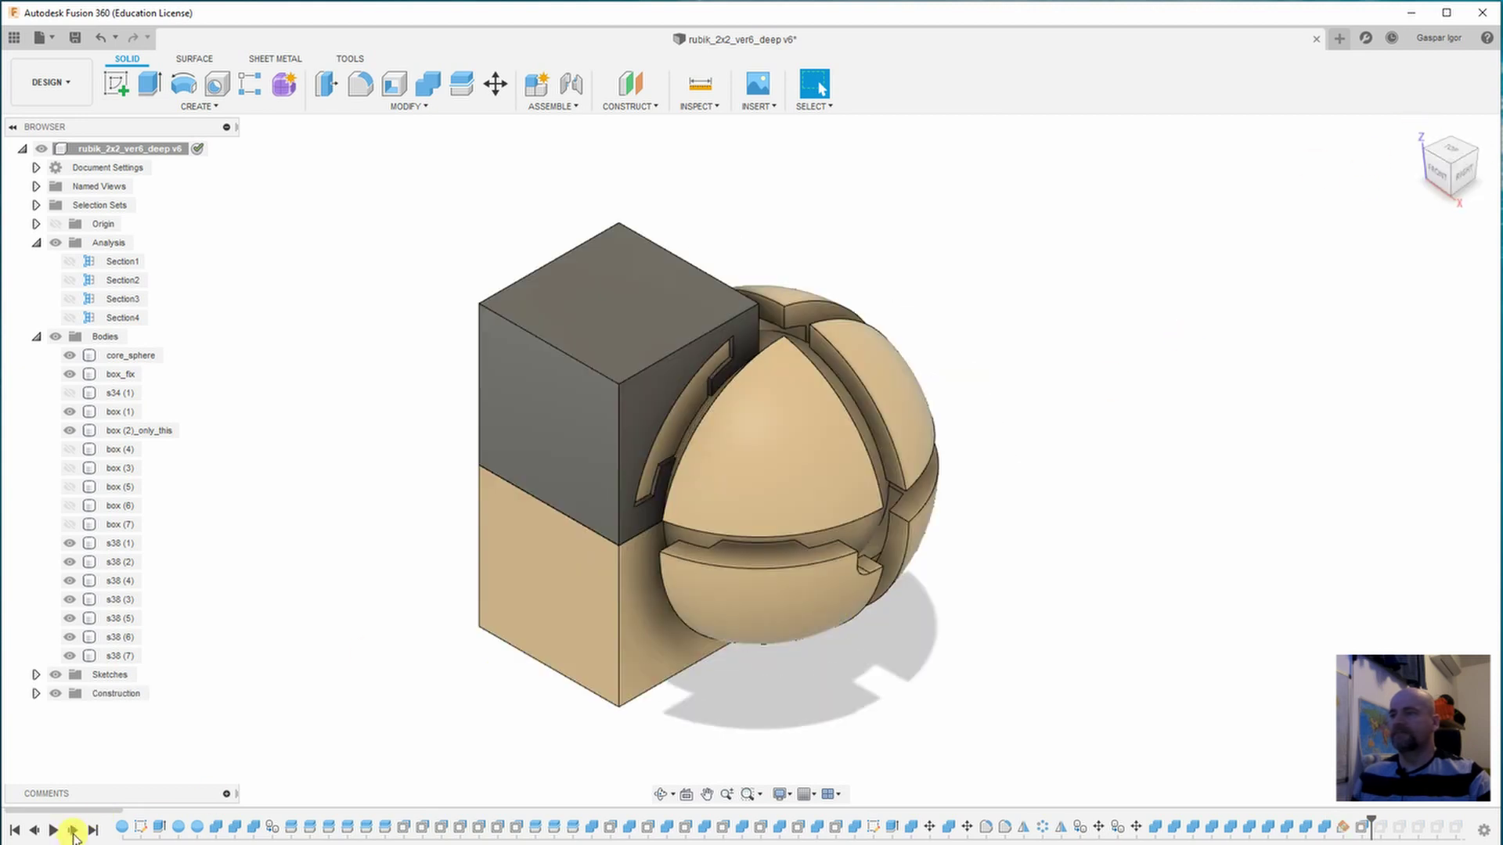
drag(1390, 823, 1352, 823)
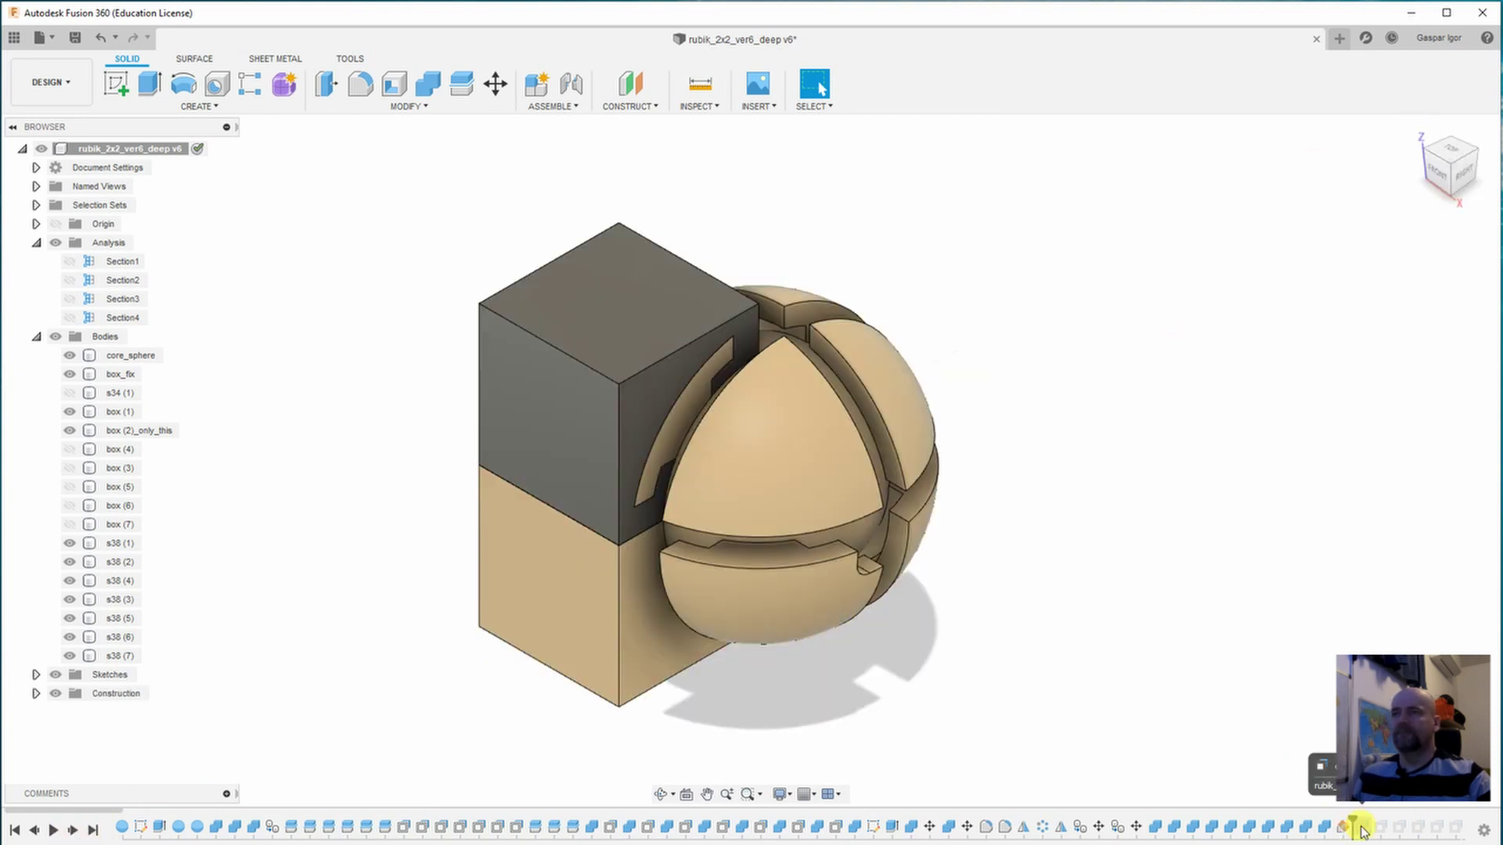
shift+middle_drag(1174, 513, 1139, 523)
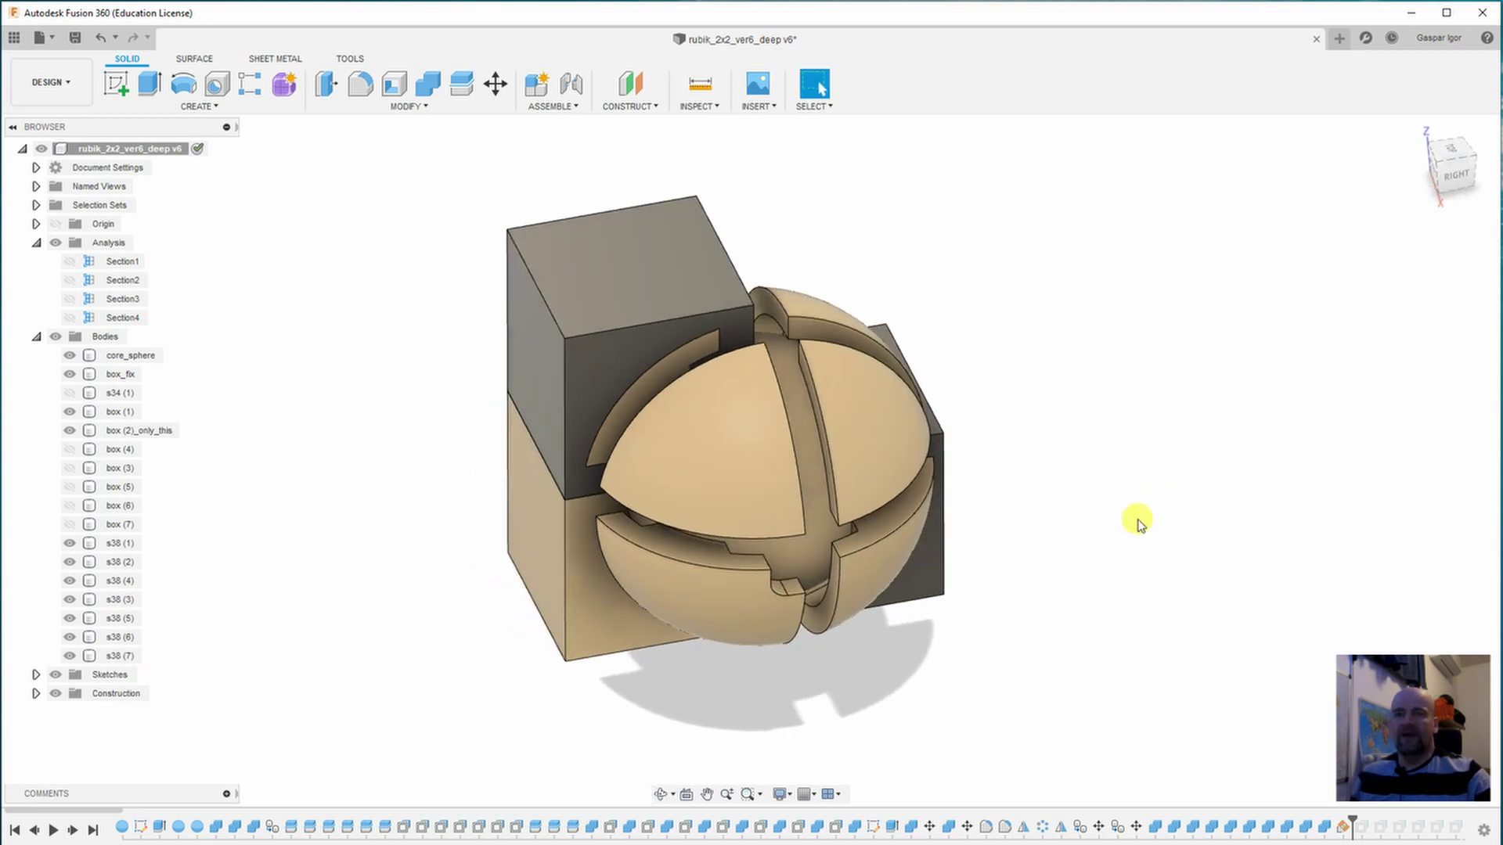
scroll(701, 336, up, 5)
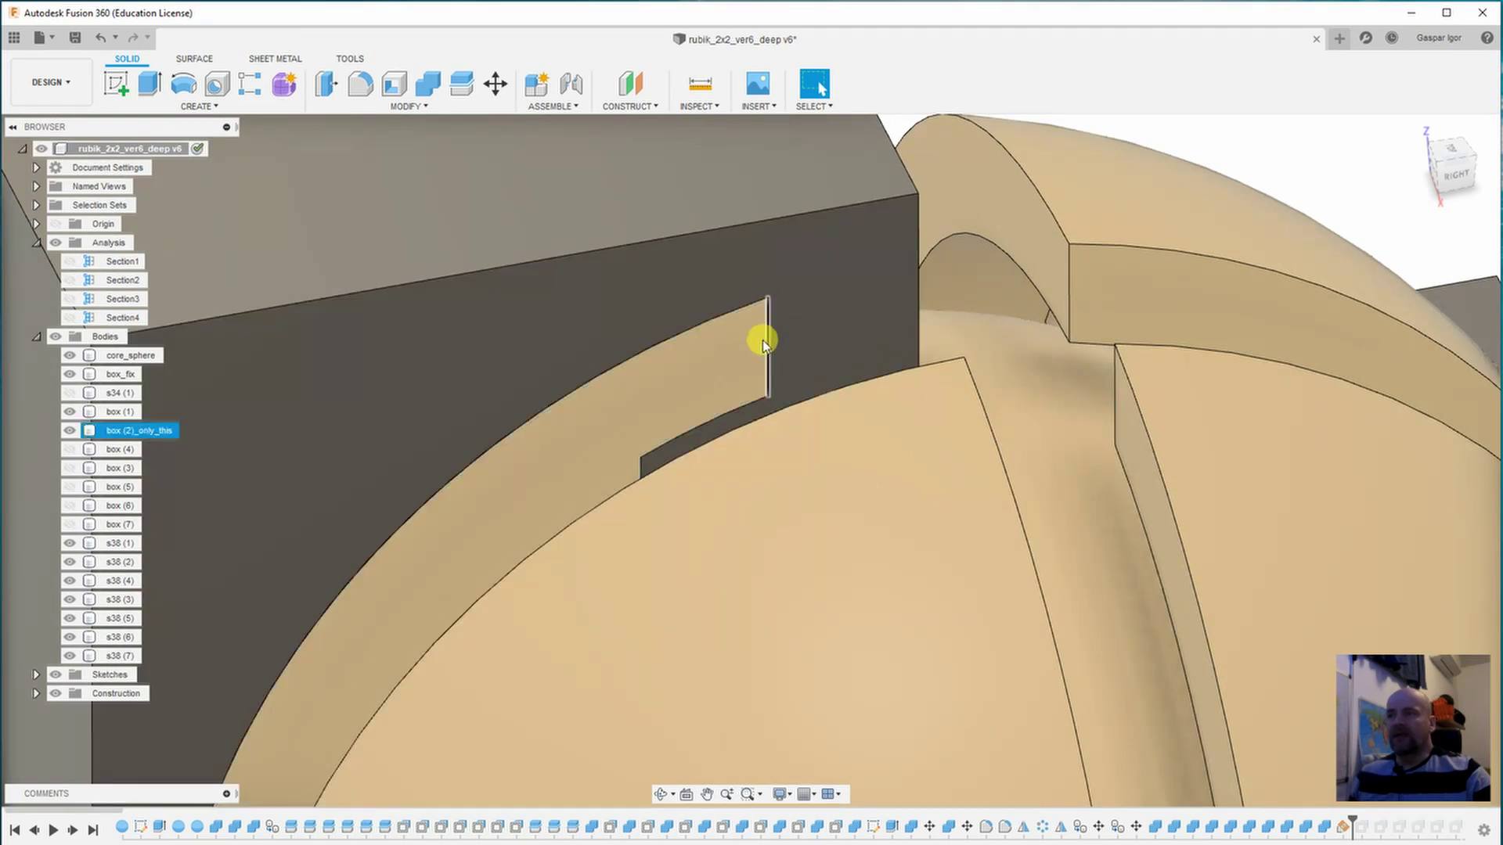
scroll(665, 437, down, 5)
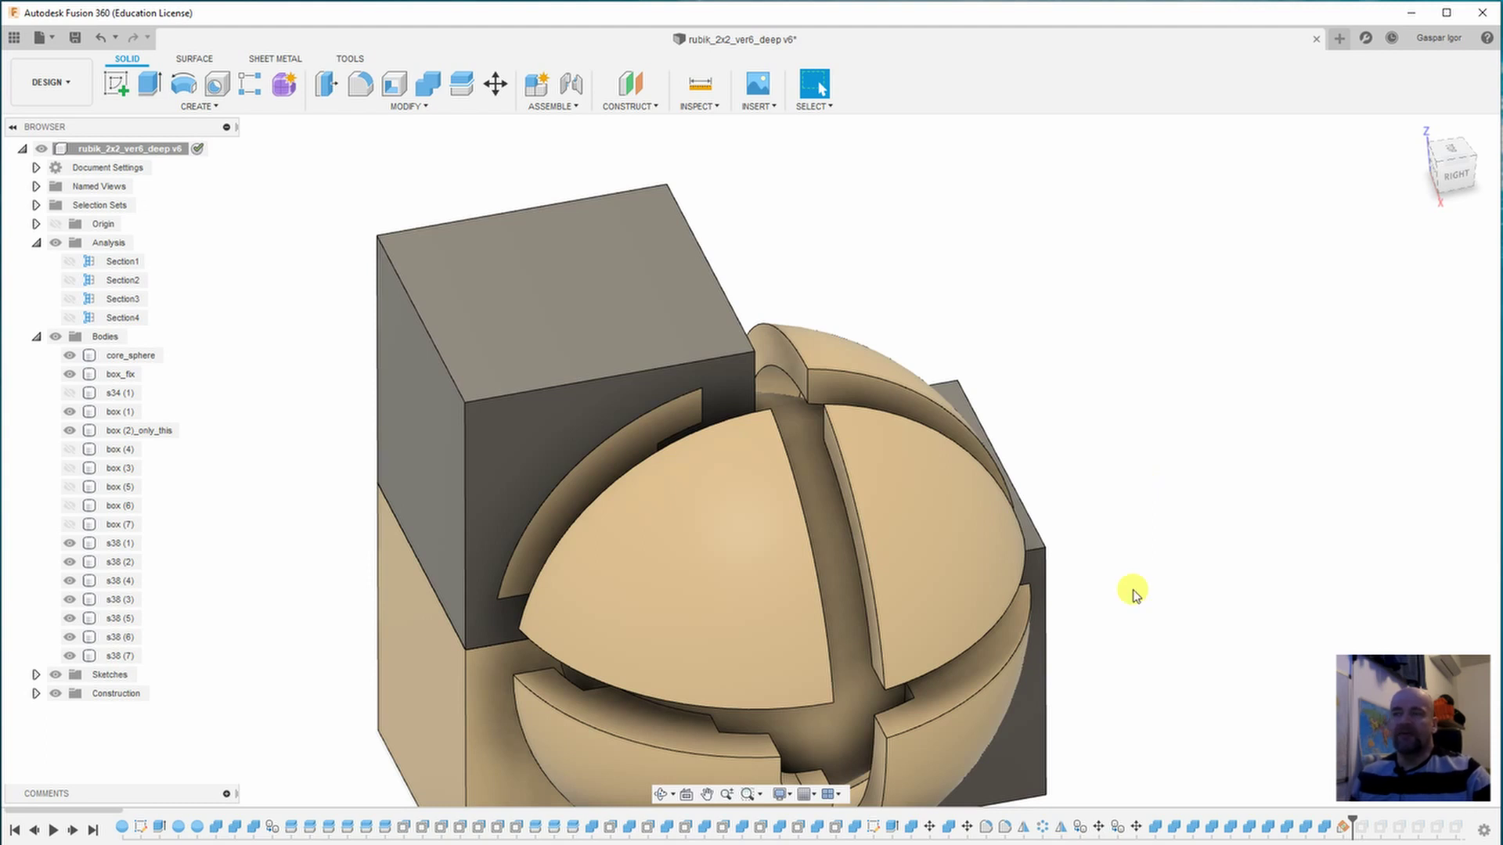
scroll(956, 537, down, 3)
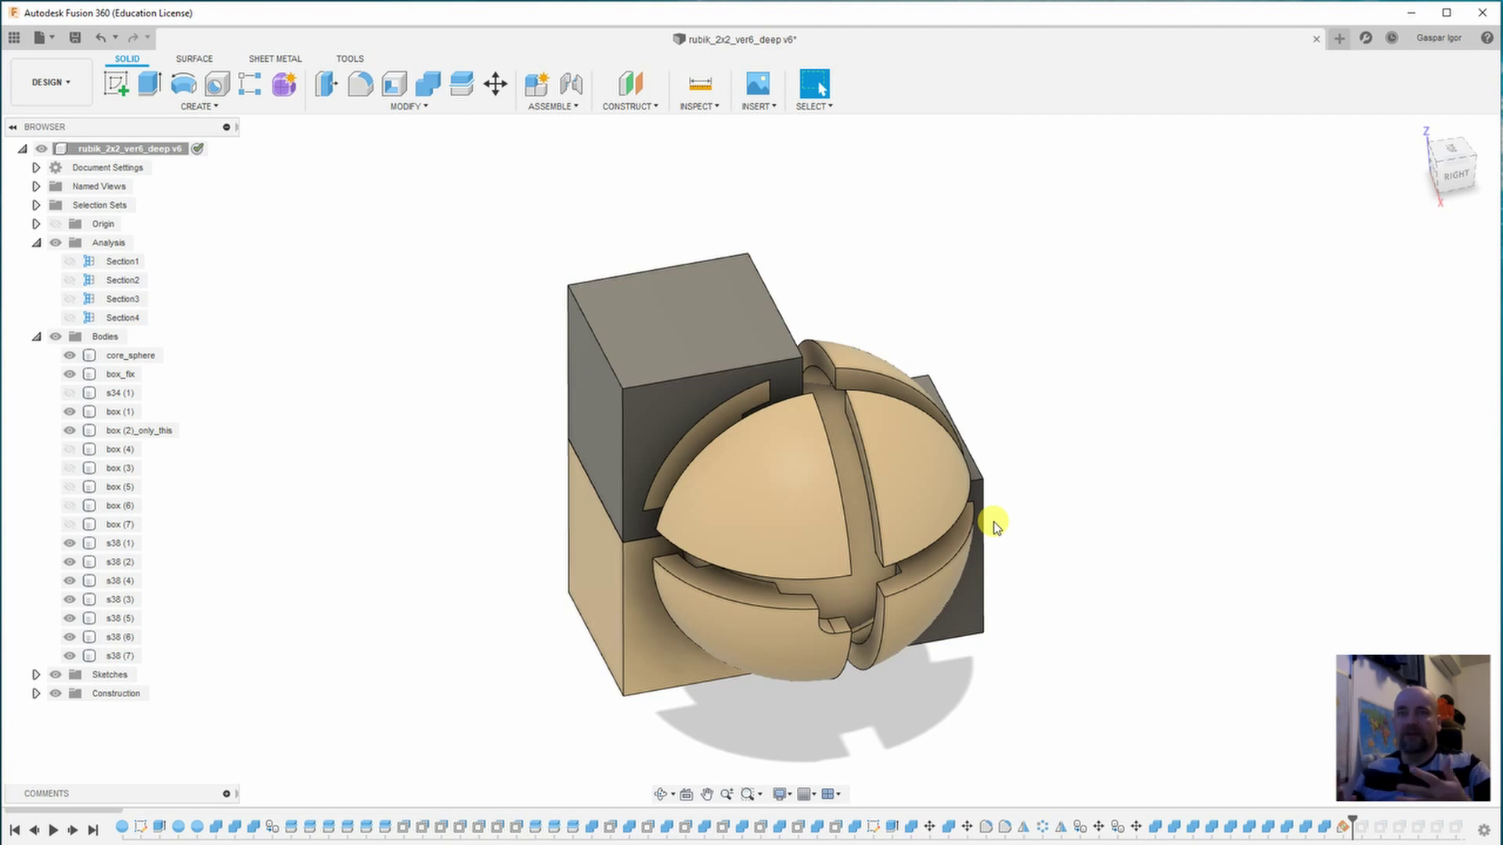
Advance three features to cut the curved slot, then inspect sphere pieces s38 (2) and s38 (7).
click(72, 830)
scroll(745, 386, up, 10)
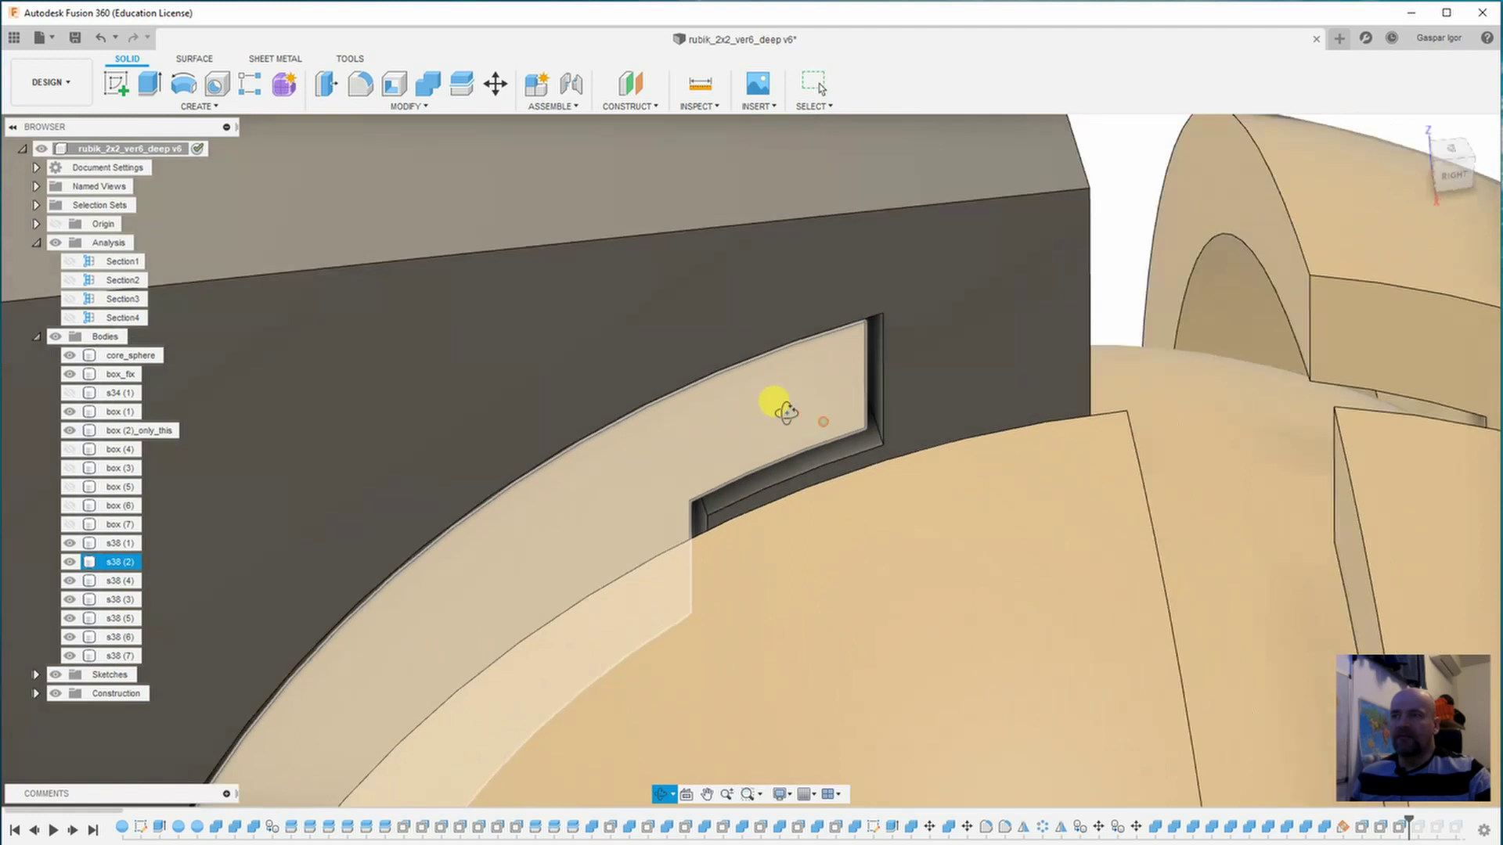
shift+middle_drag(785, 413, 804, 377)
click(800, 363)
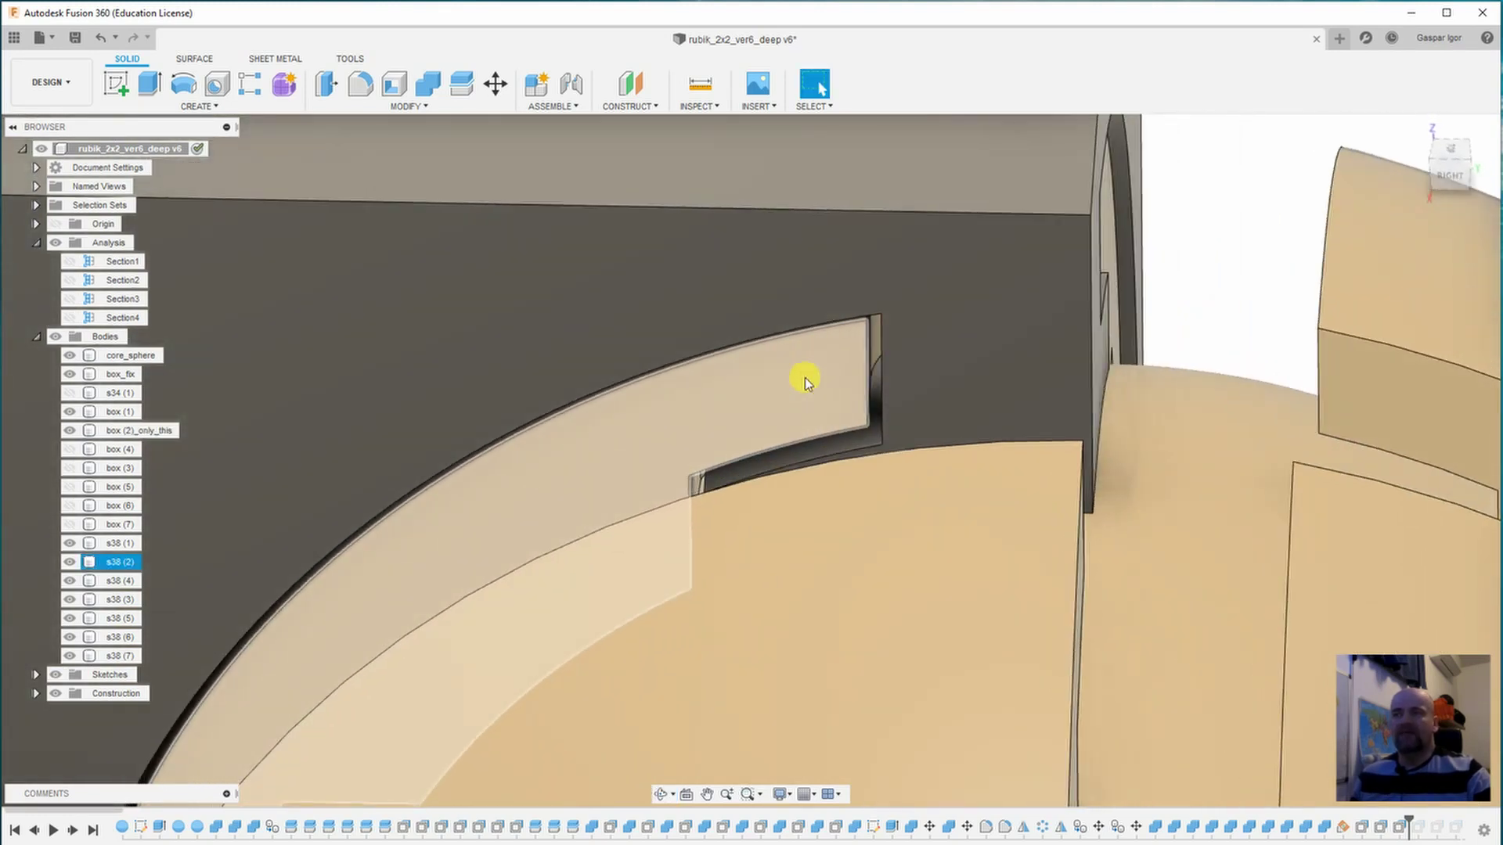
right_click(804, 377)
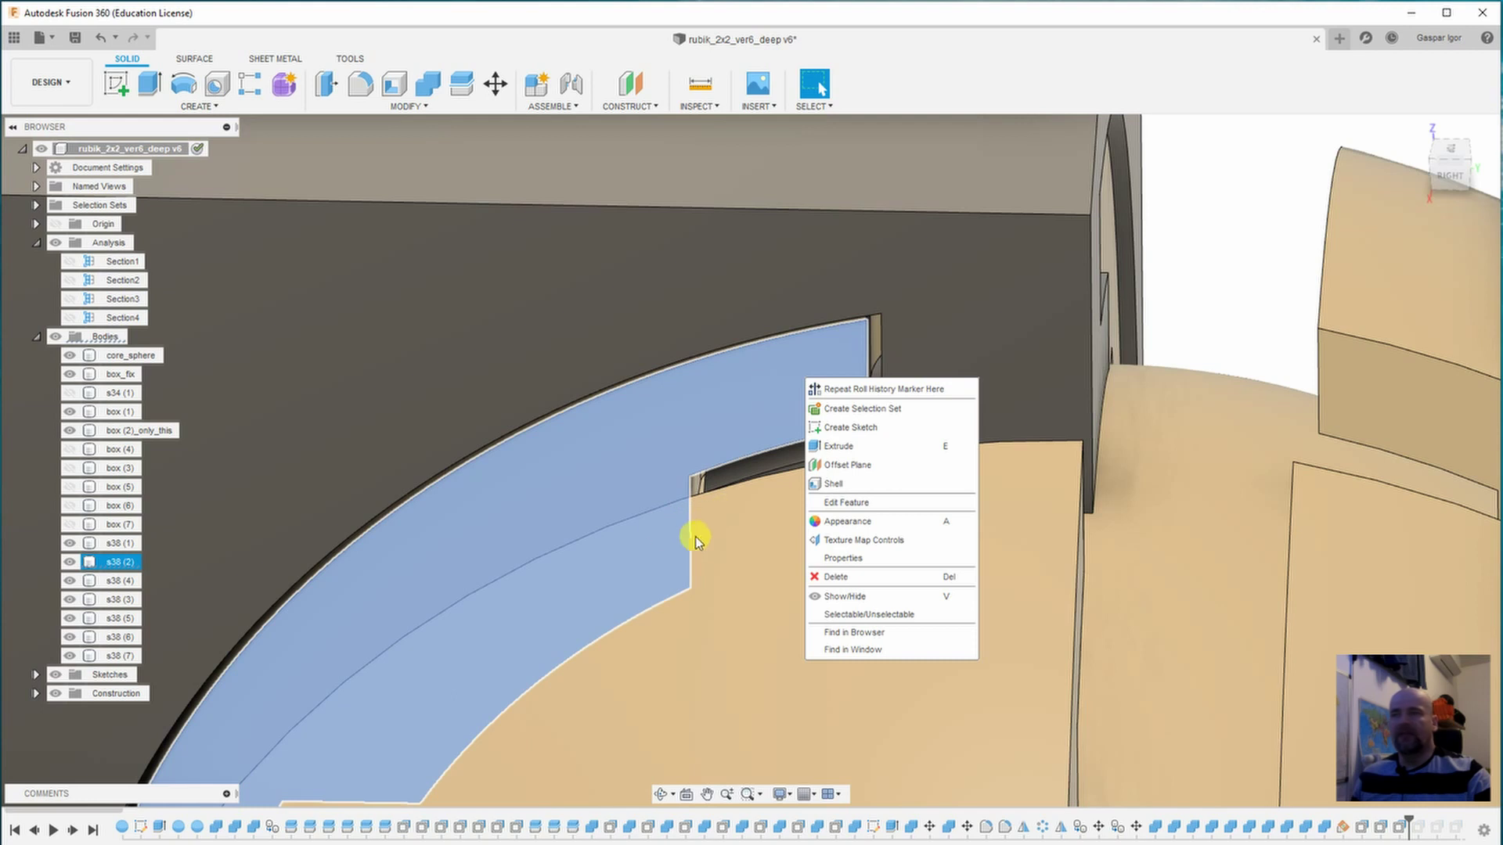
key(Escape)
scroll(872, 425, down, 5)
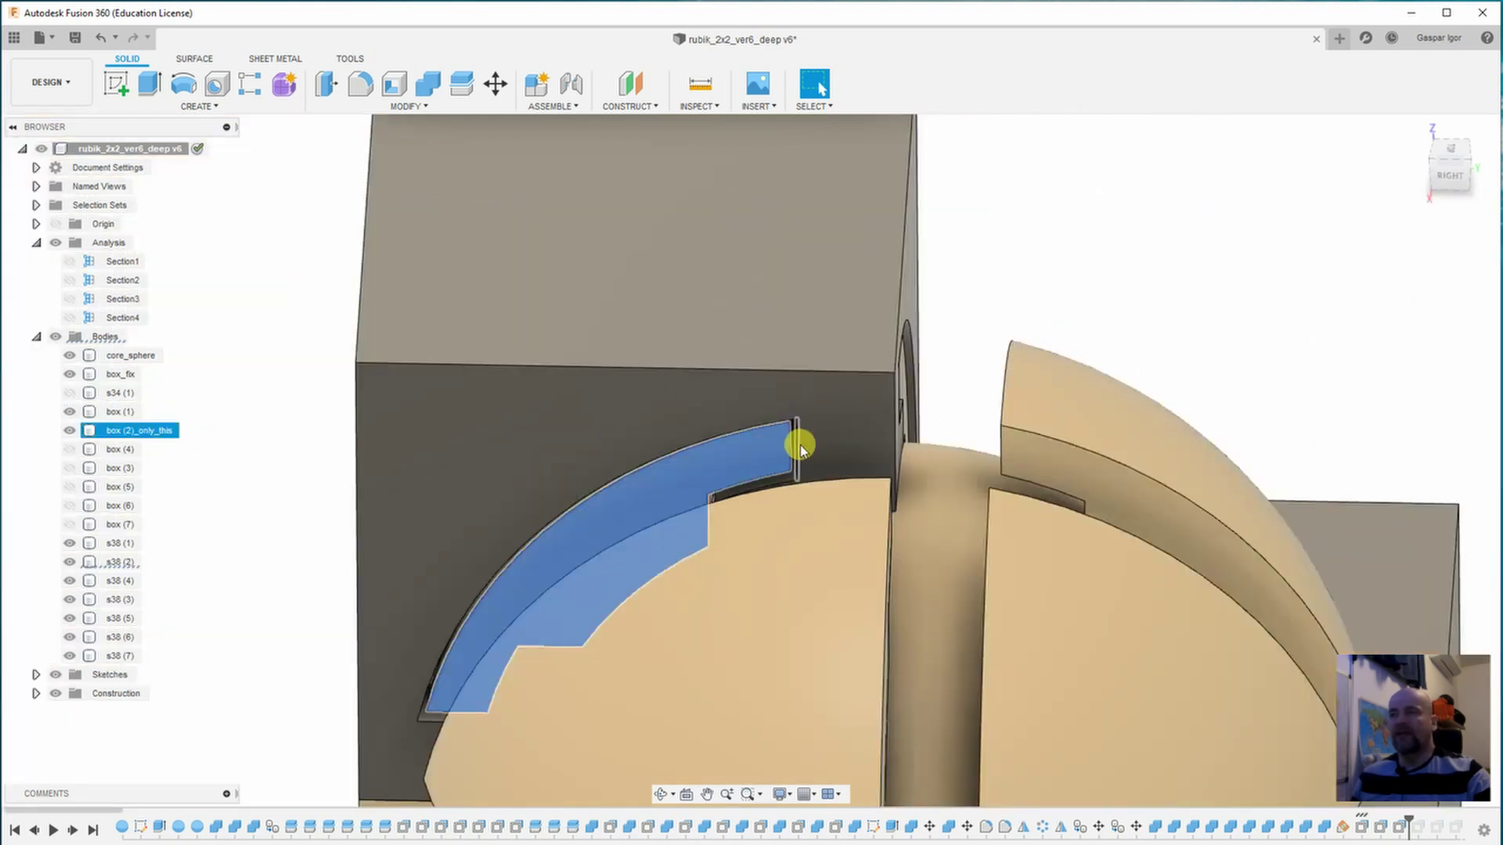
click(800, 444)
click(1377, 541)
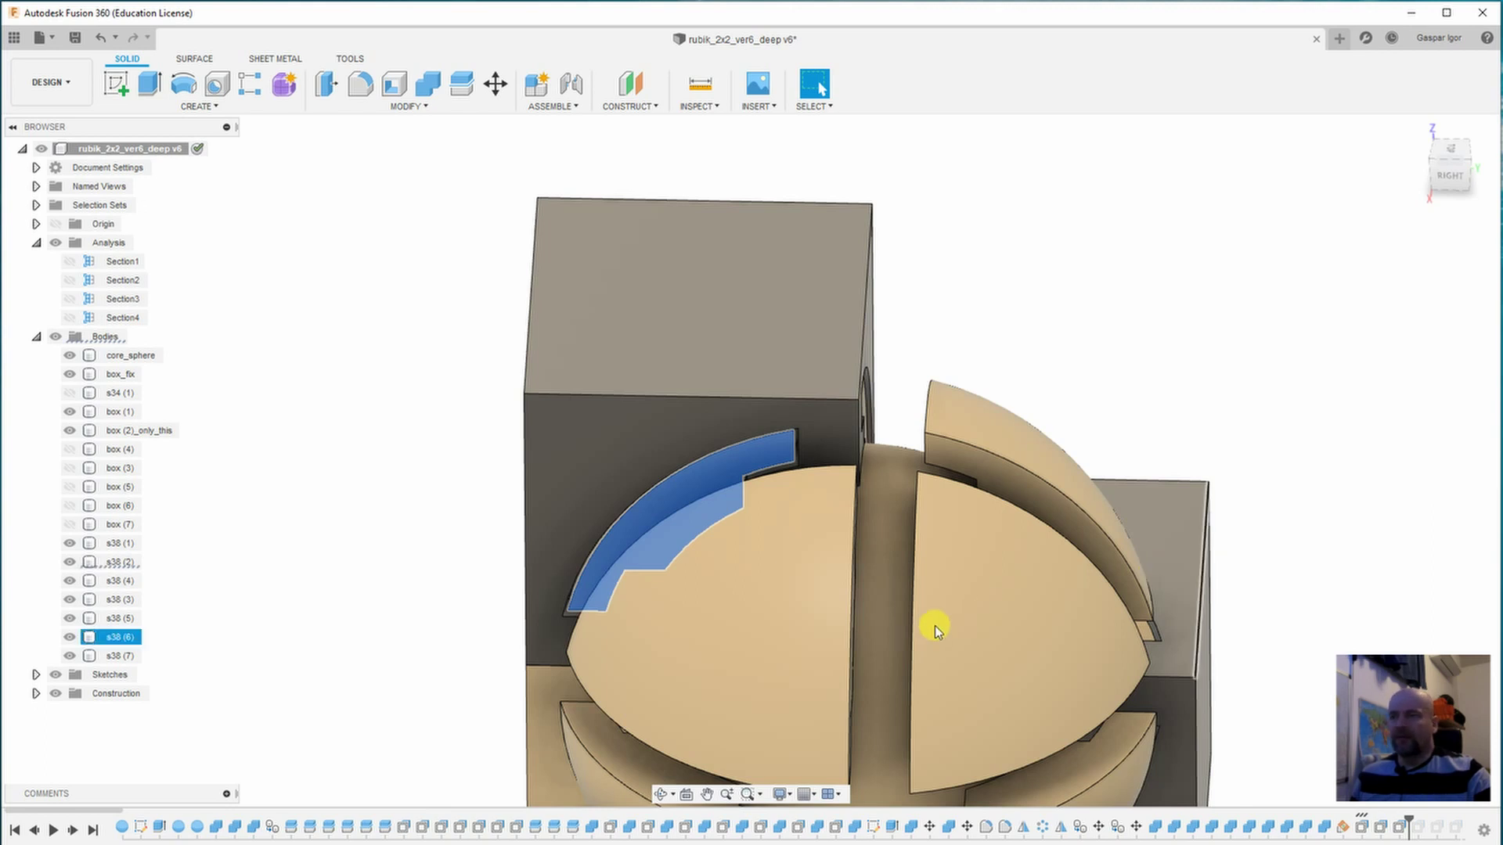
Return to the home view, step forward to Body83, and inspect box (2)_only_this and box_fix.
click(1415, 127)
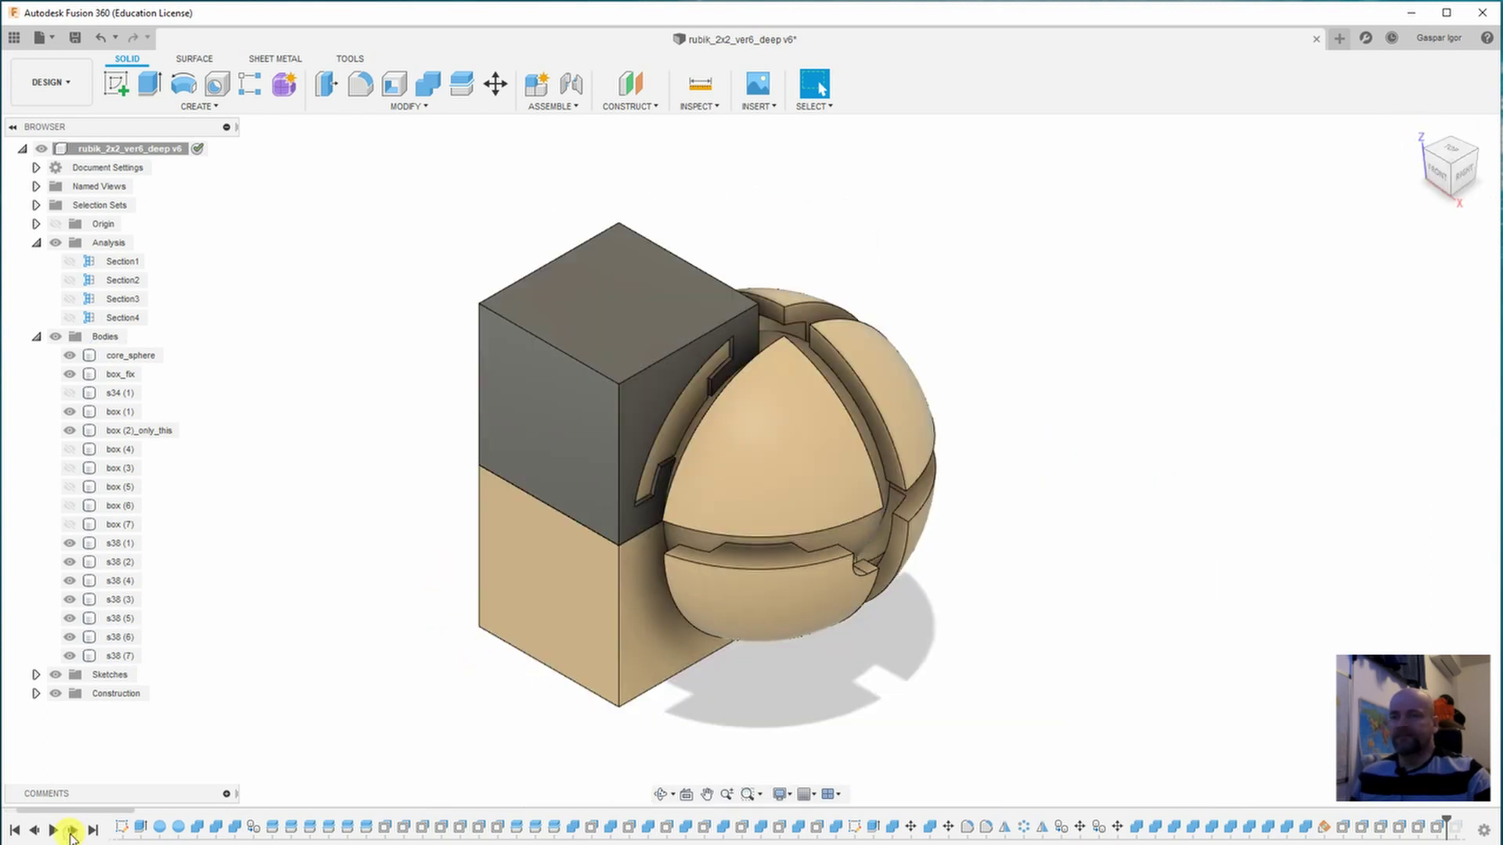
click(72, 830)
shift+middle_drag(705, 485, 752, 463)
click(683, 440)
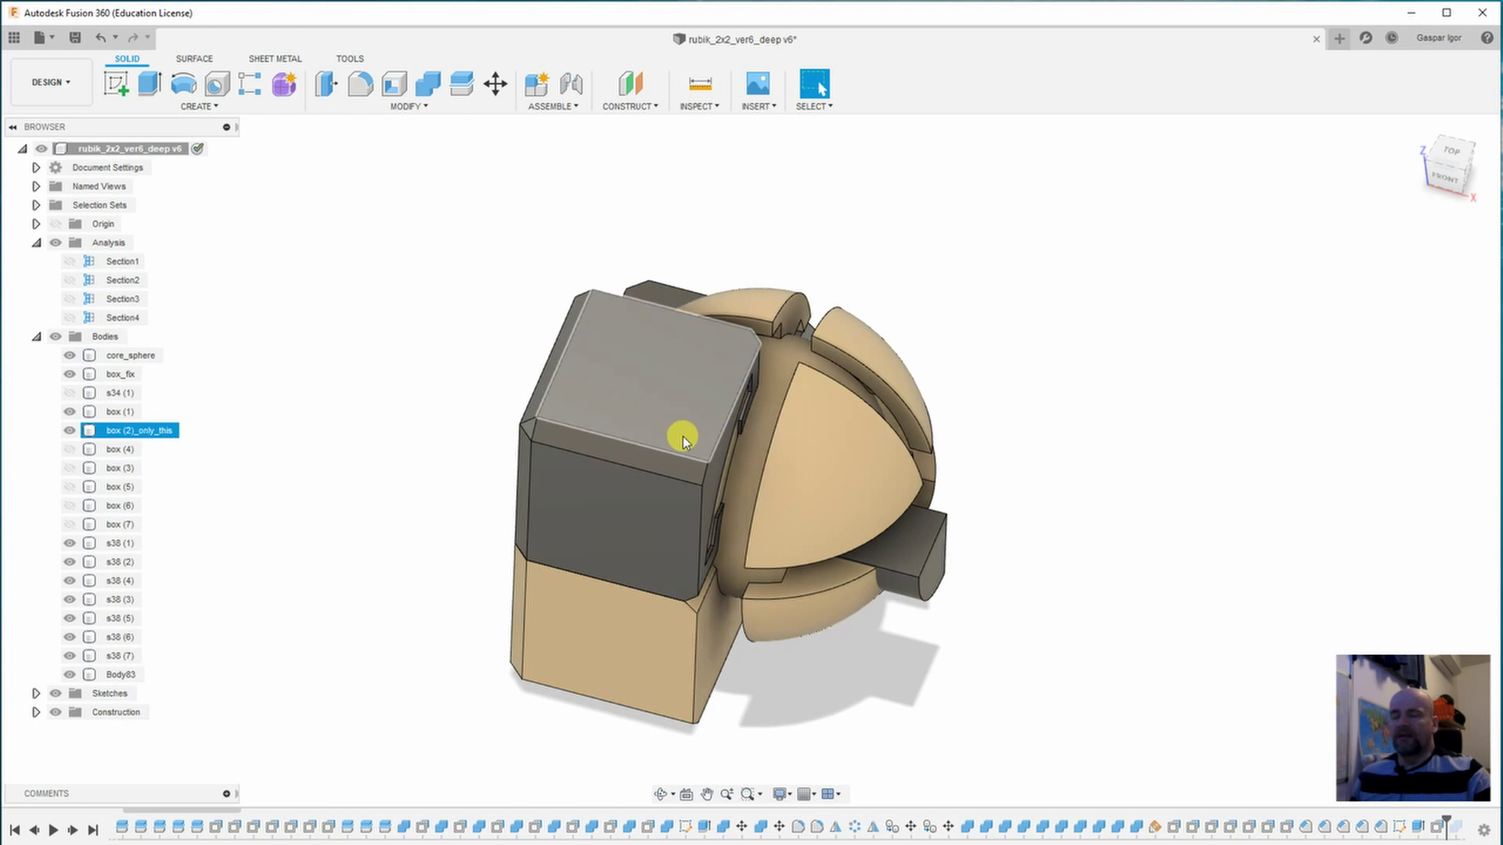
click(561, 305)
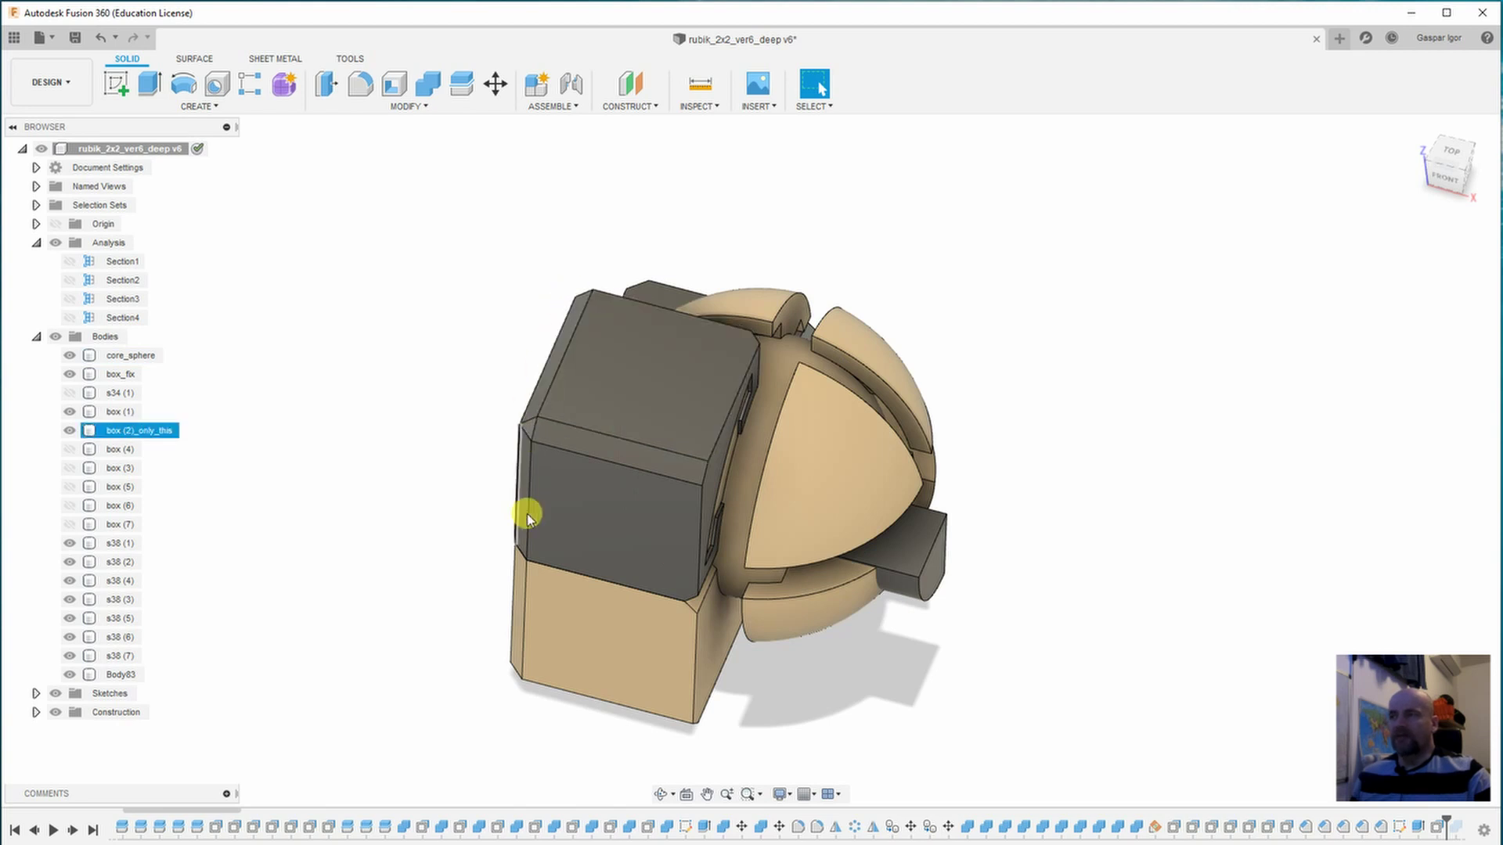
click(631, 520)
shift+middle_drag(631, 520, 617, 464)
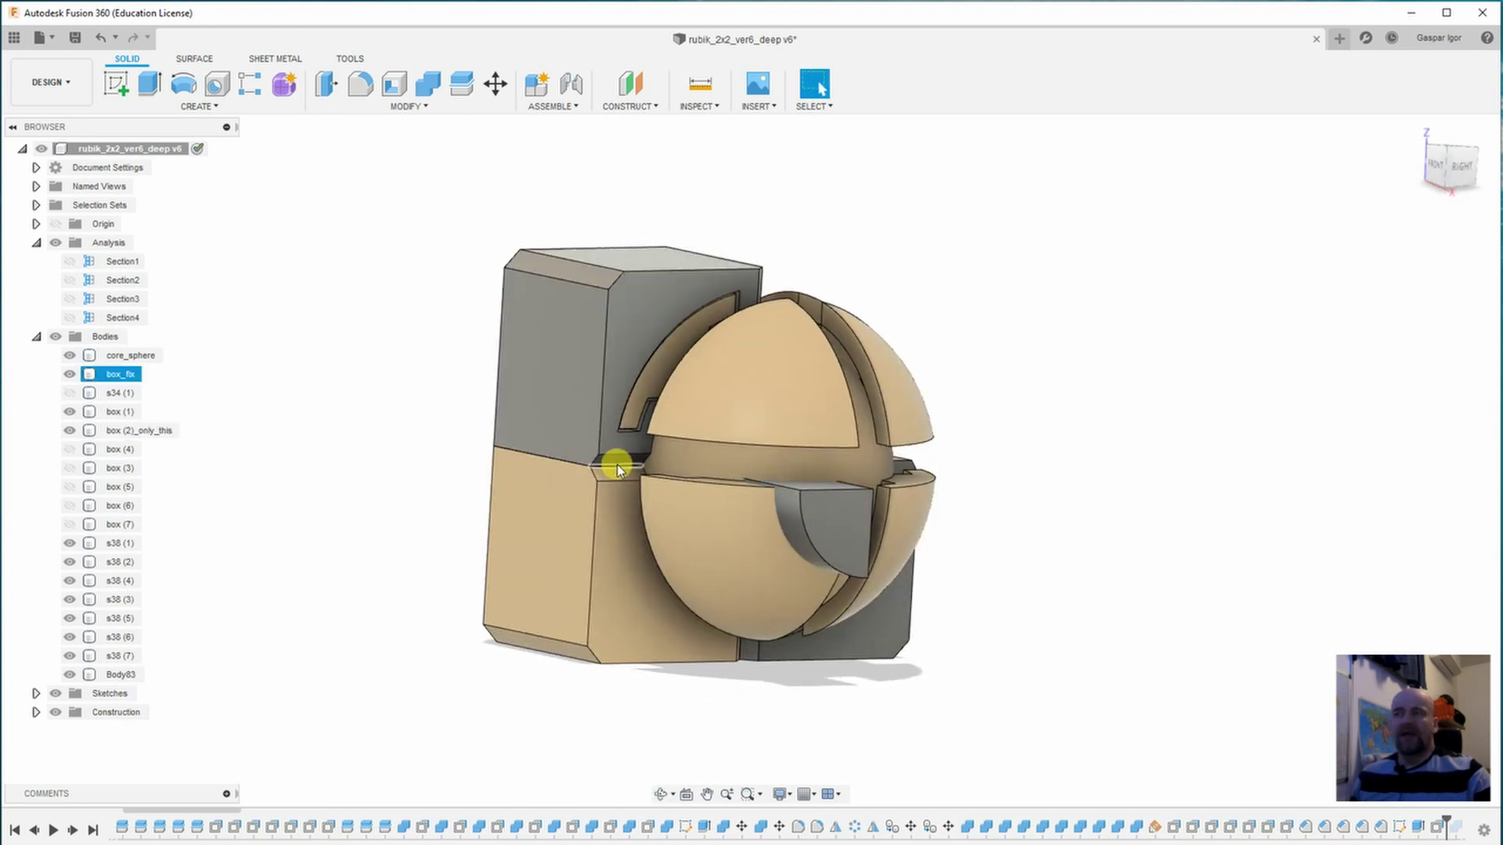
click(575, 374)
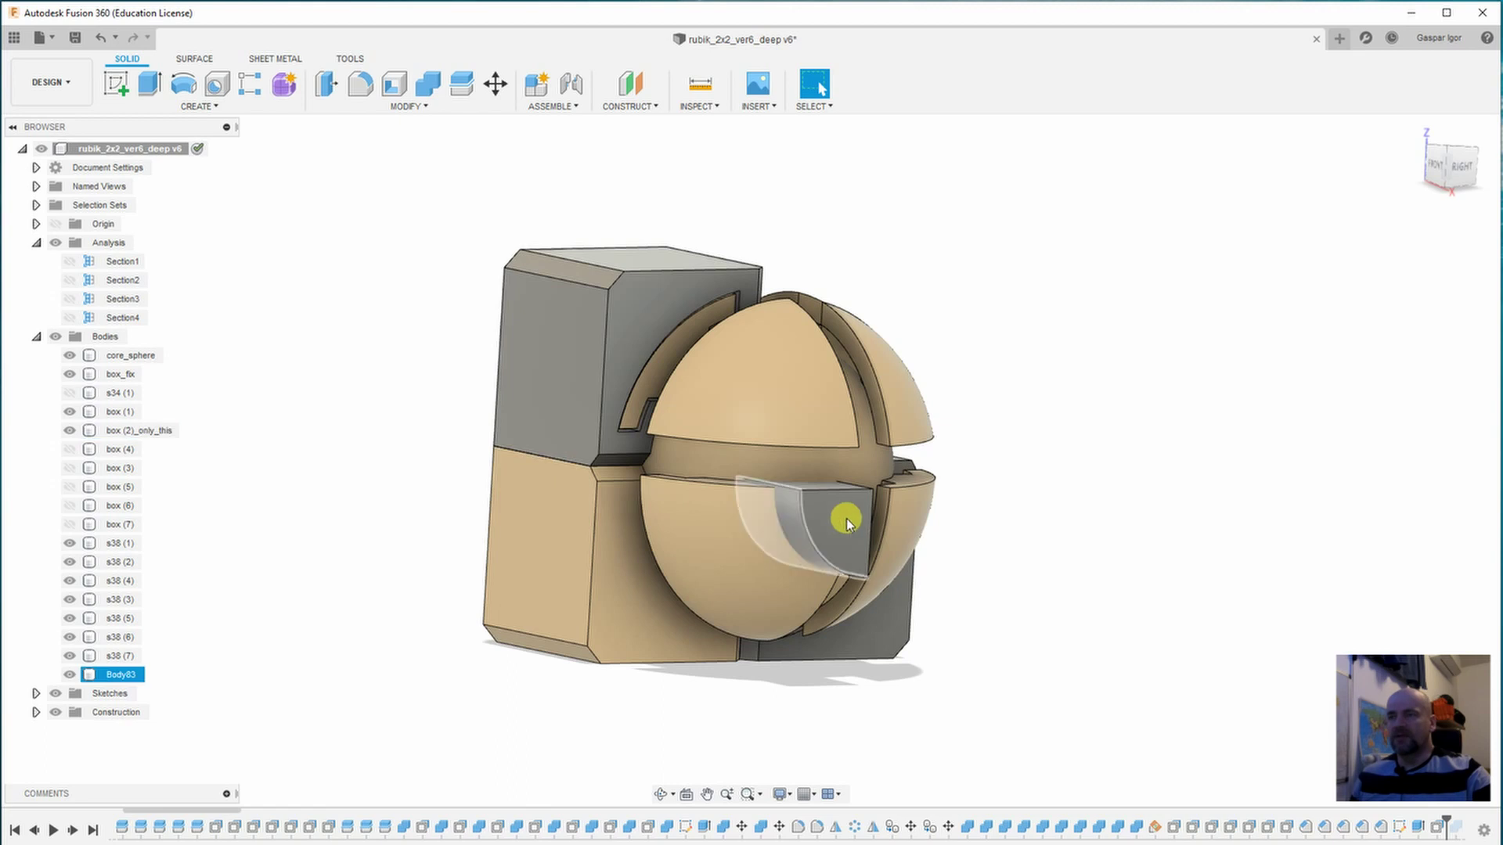
click(1023, 547)
shift+middle_drag(1023, 547, 996, 462)
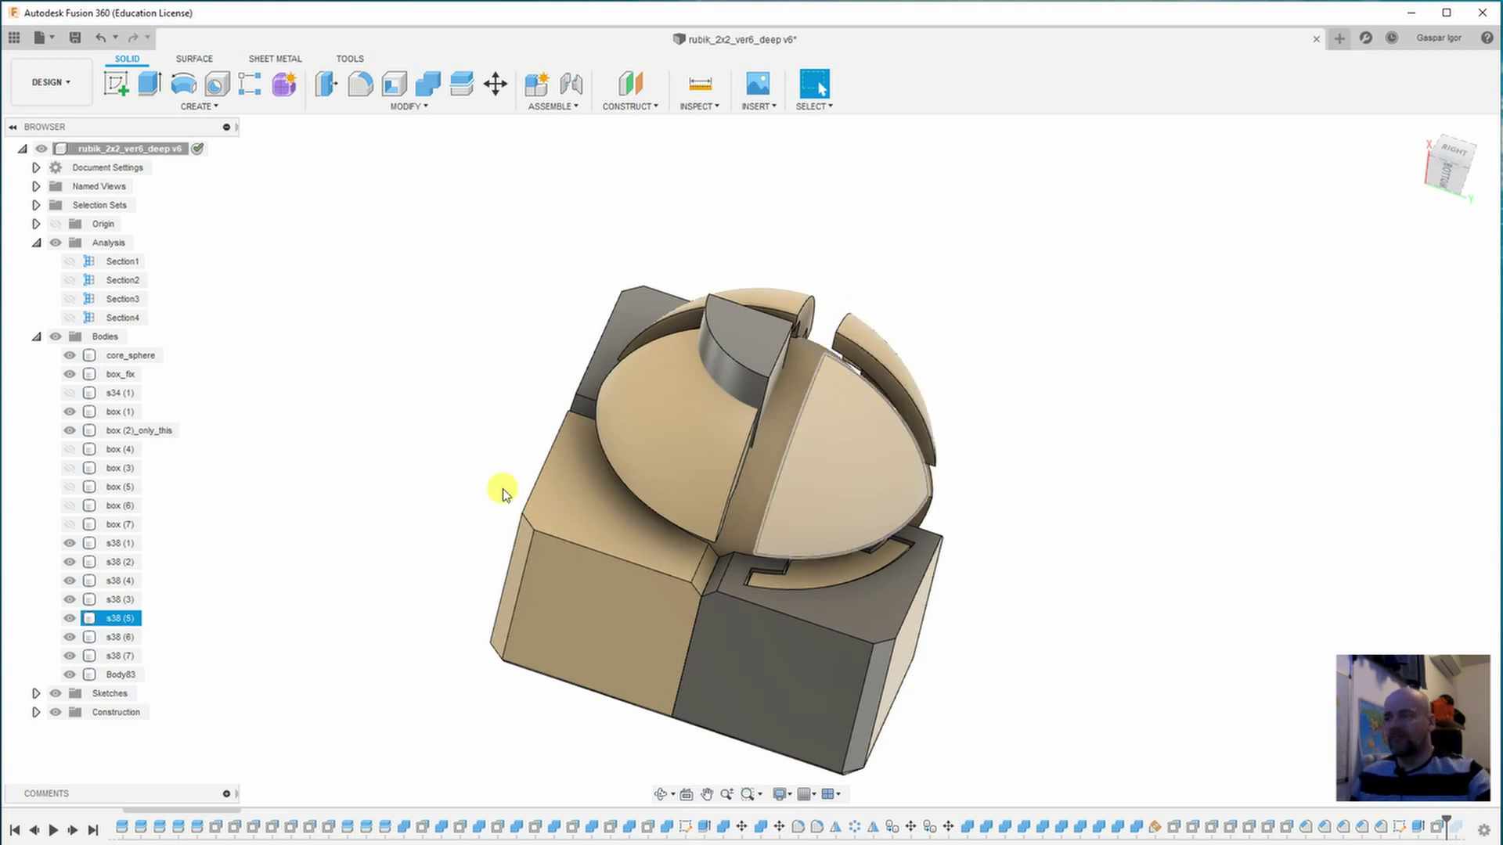
Step the design history forward nine features to reveal the inner disks.
click(73, 830)
click(73, 829)
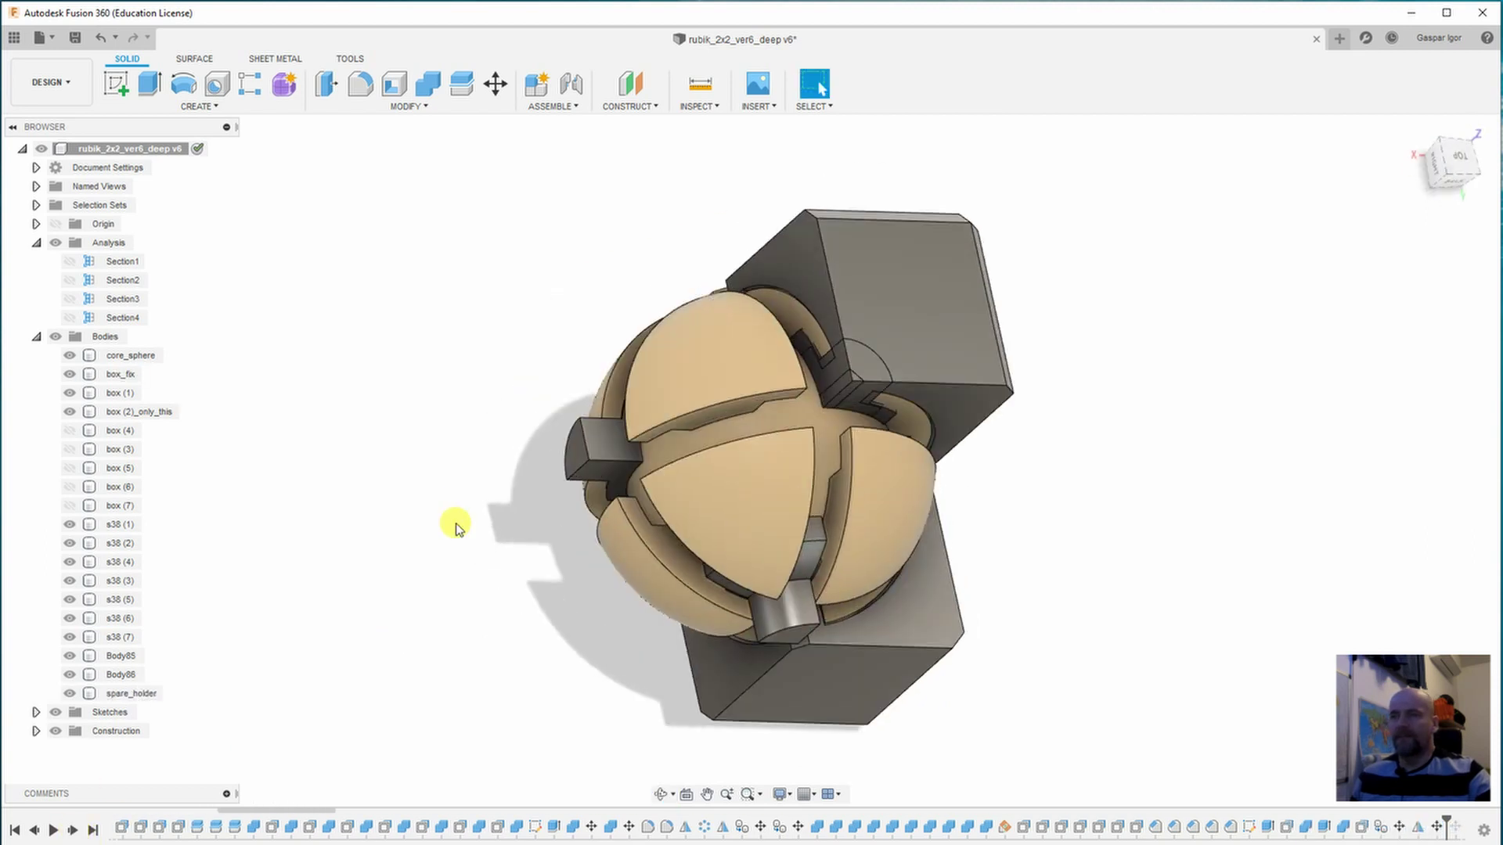
click(72, 829)
click(73, 830)
click(72, 829)
click(73, 830)
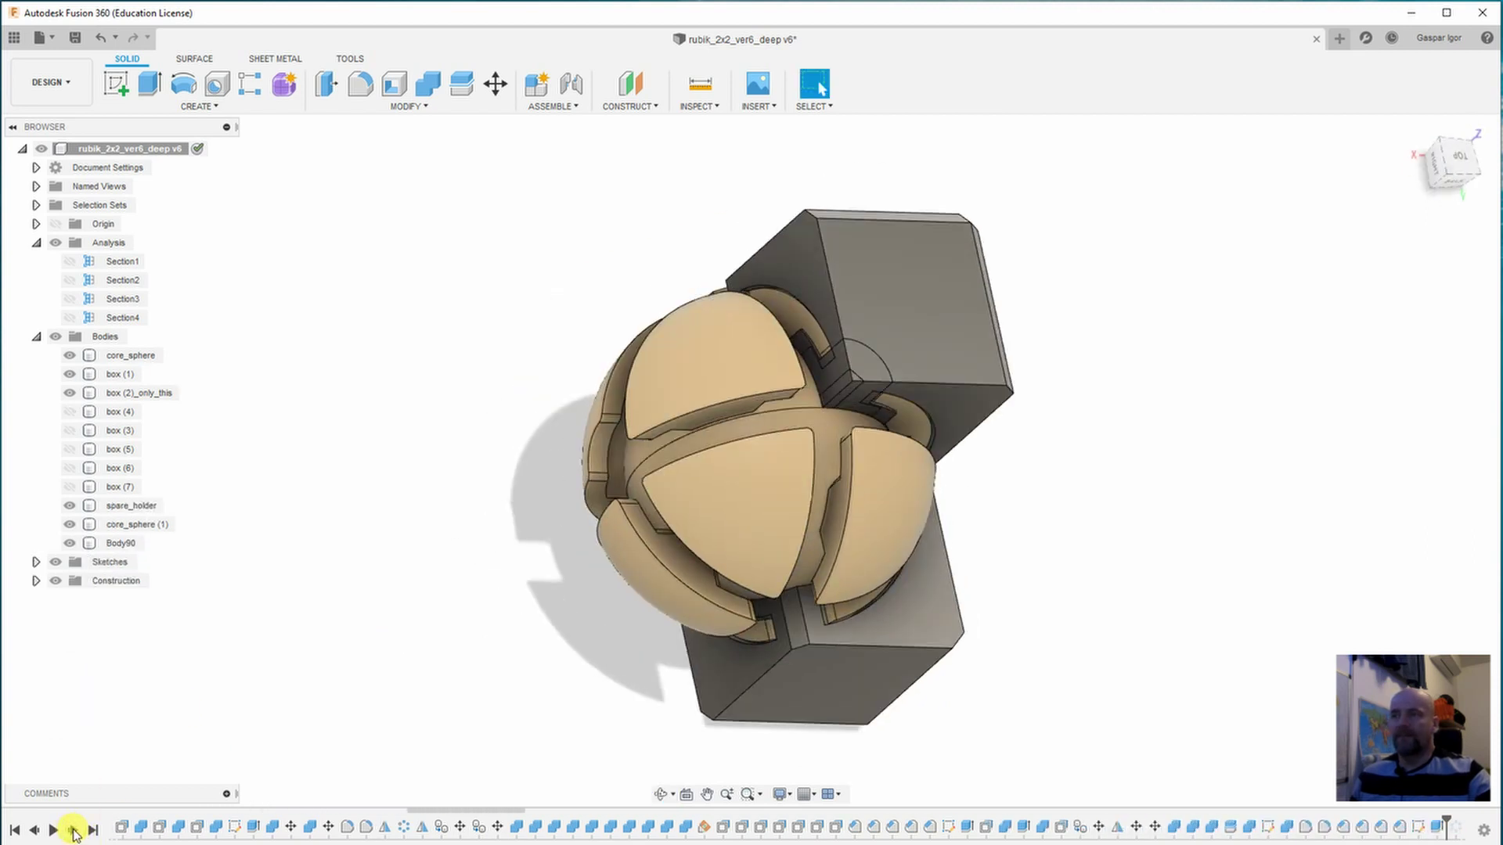
click(73, 829)
click(73, 830)
click(72, 830)
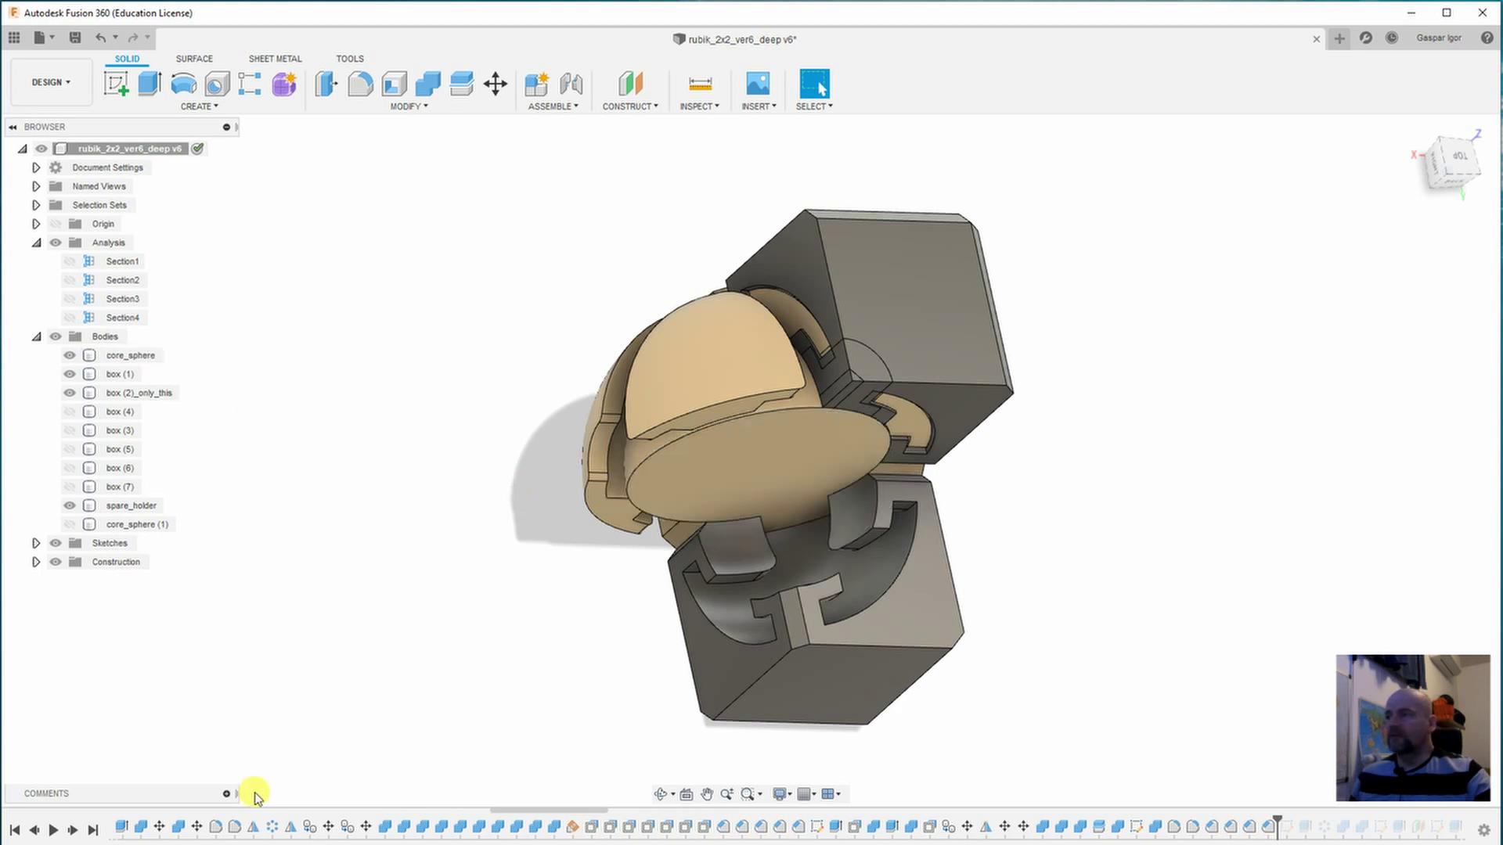
Show the Section2 cut, then advance to add the spare_holder pins and view from above.
click(70, 281)
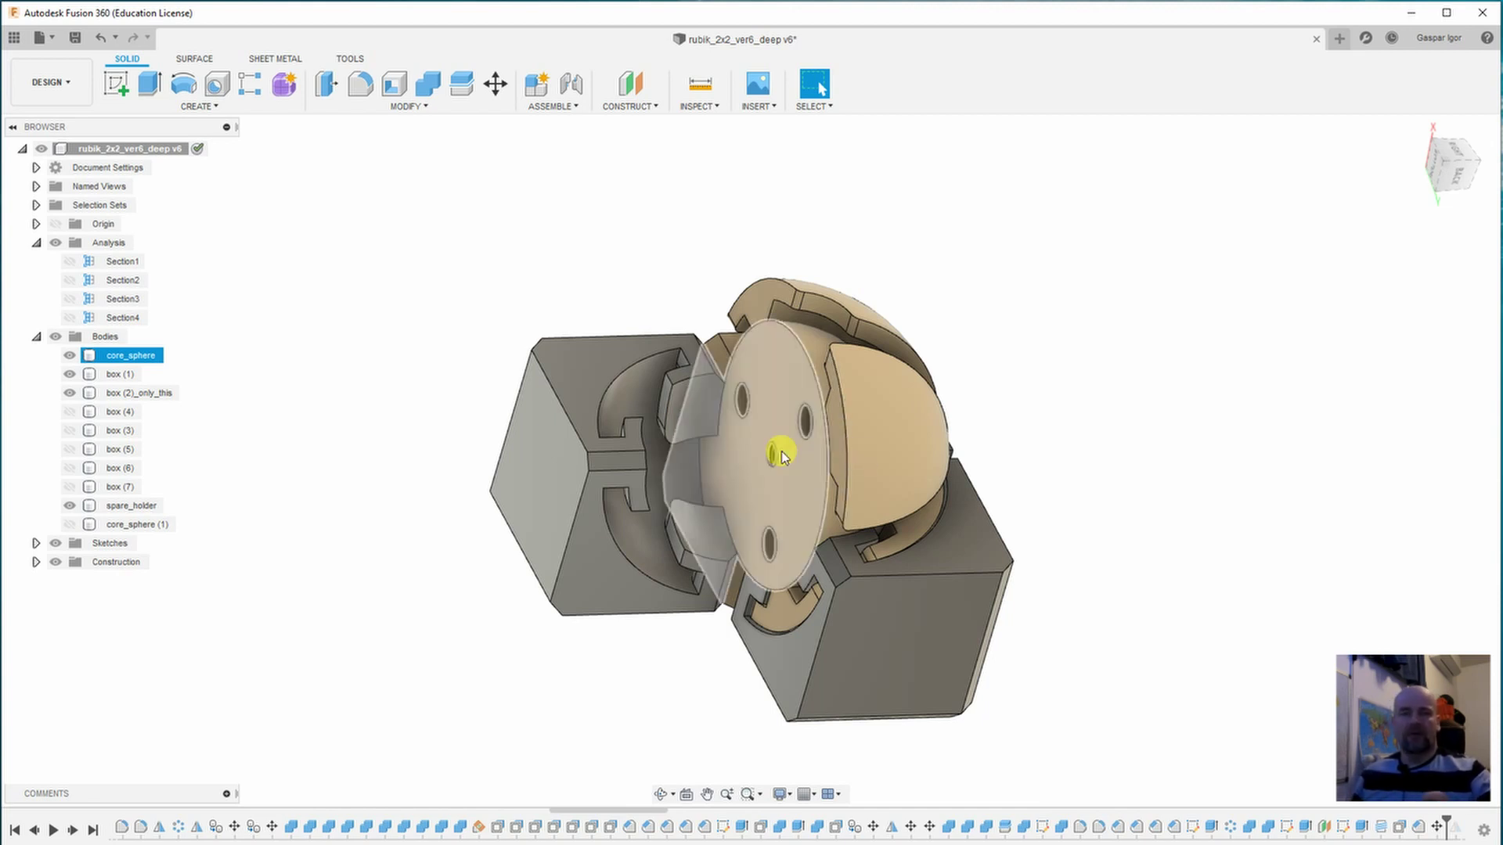
click(72, 828)
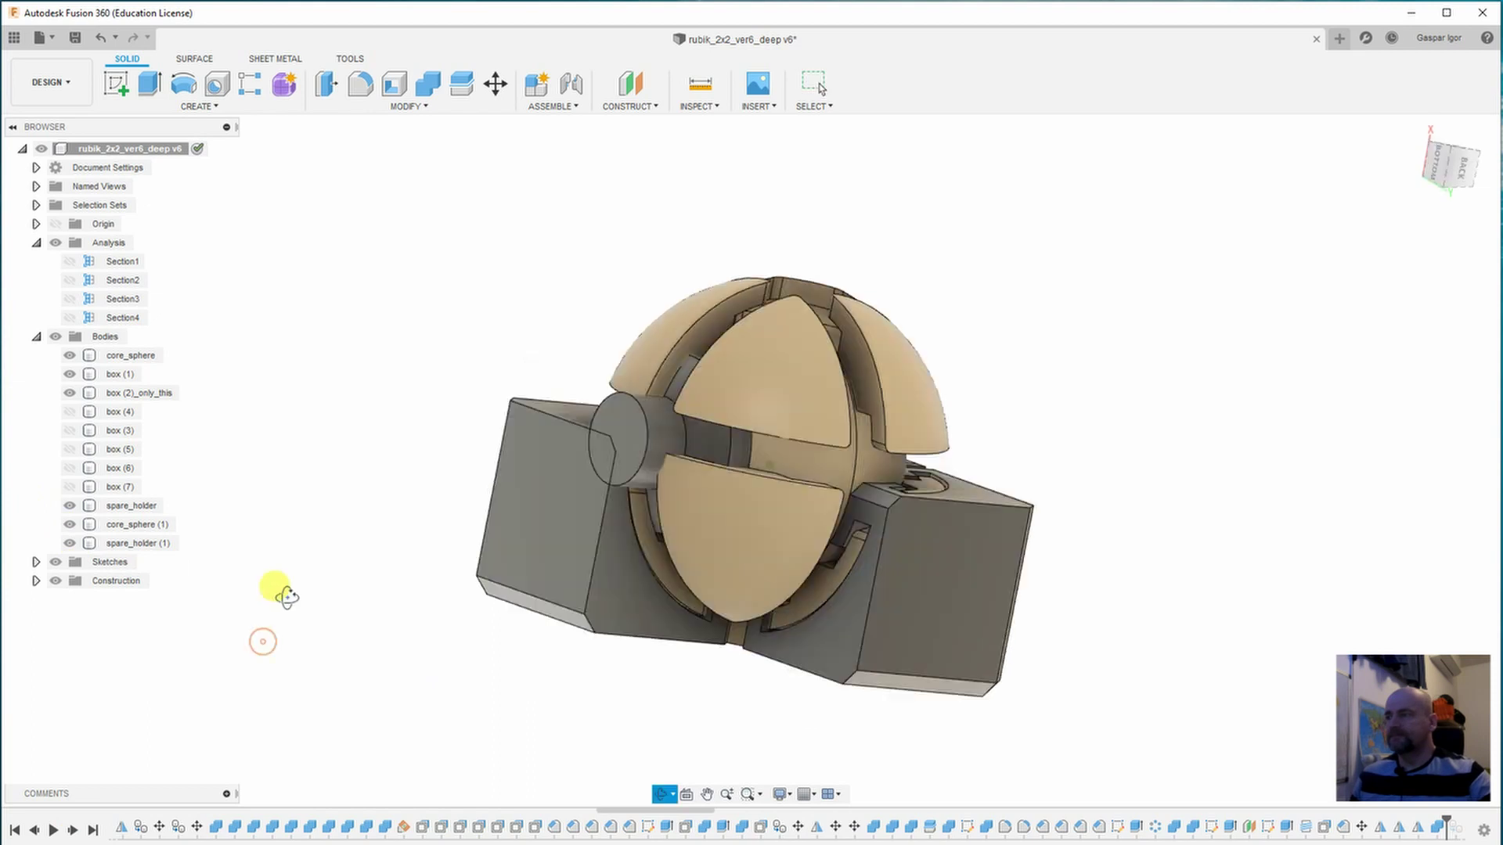
shift+middle_drag(325, 430, 764, 309)
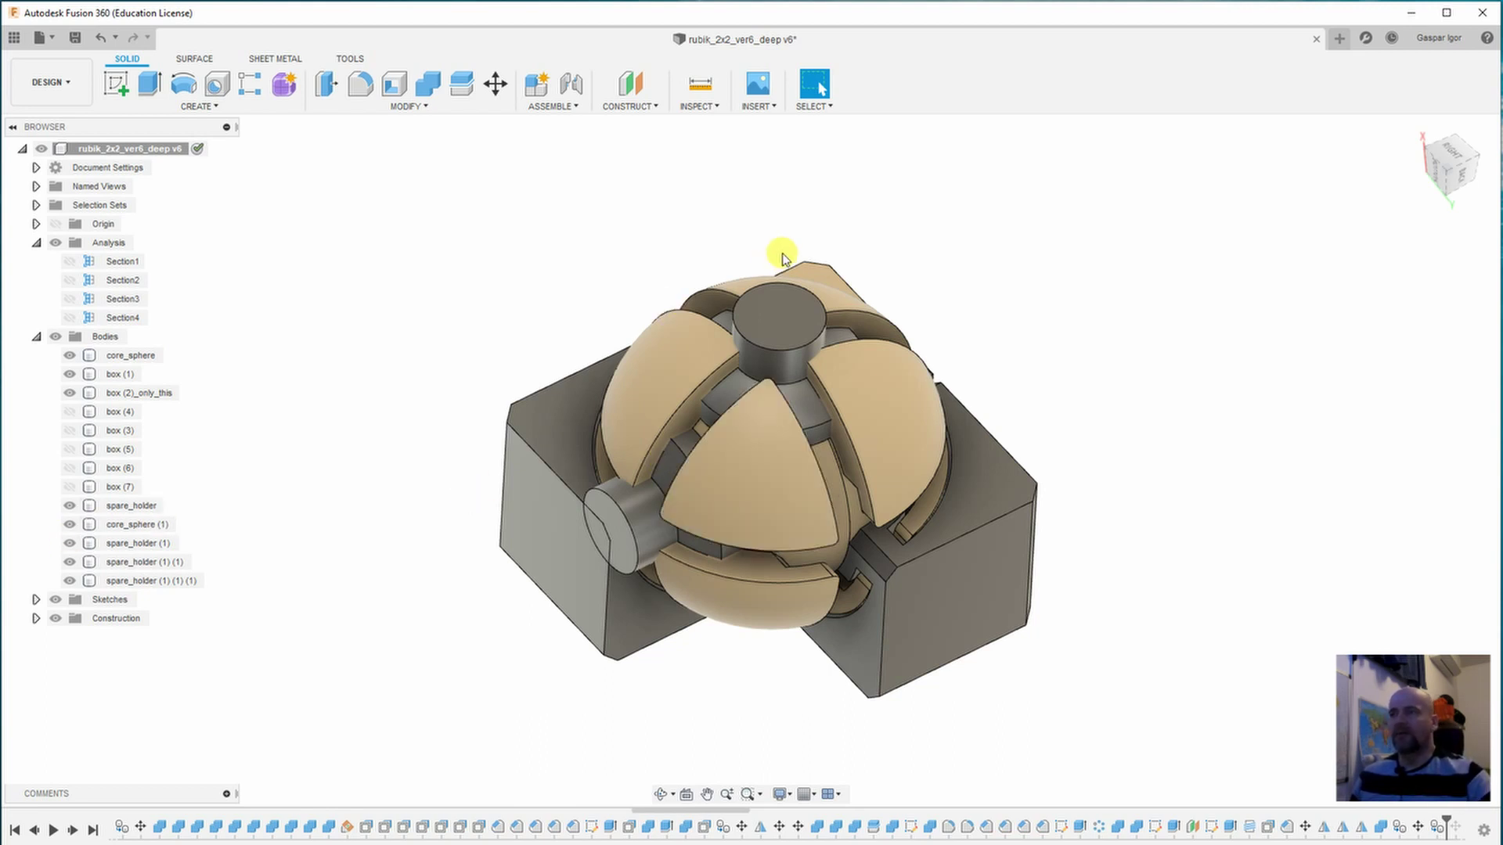
Advance the timeline four features so the pins become holes in the sphere core.
click(72, 829)
click(72, 829)
click(72, 830)
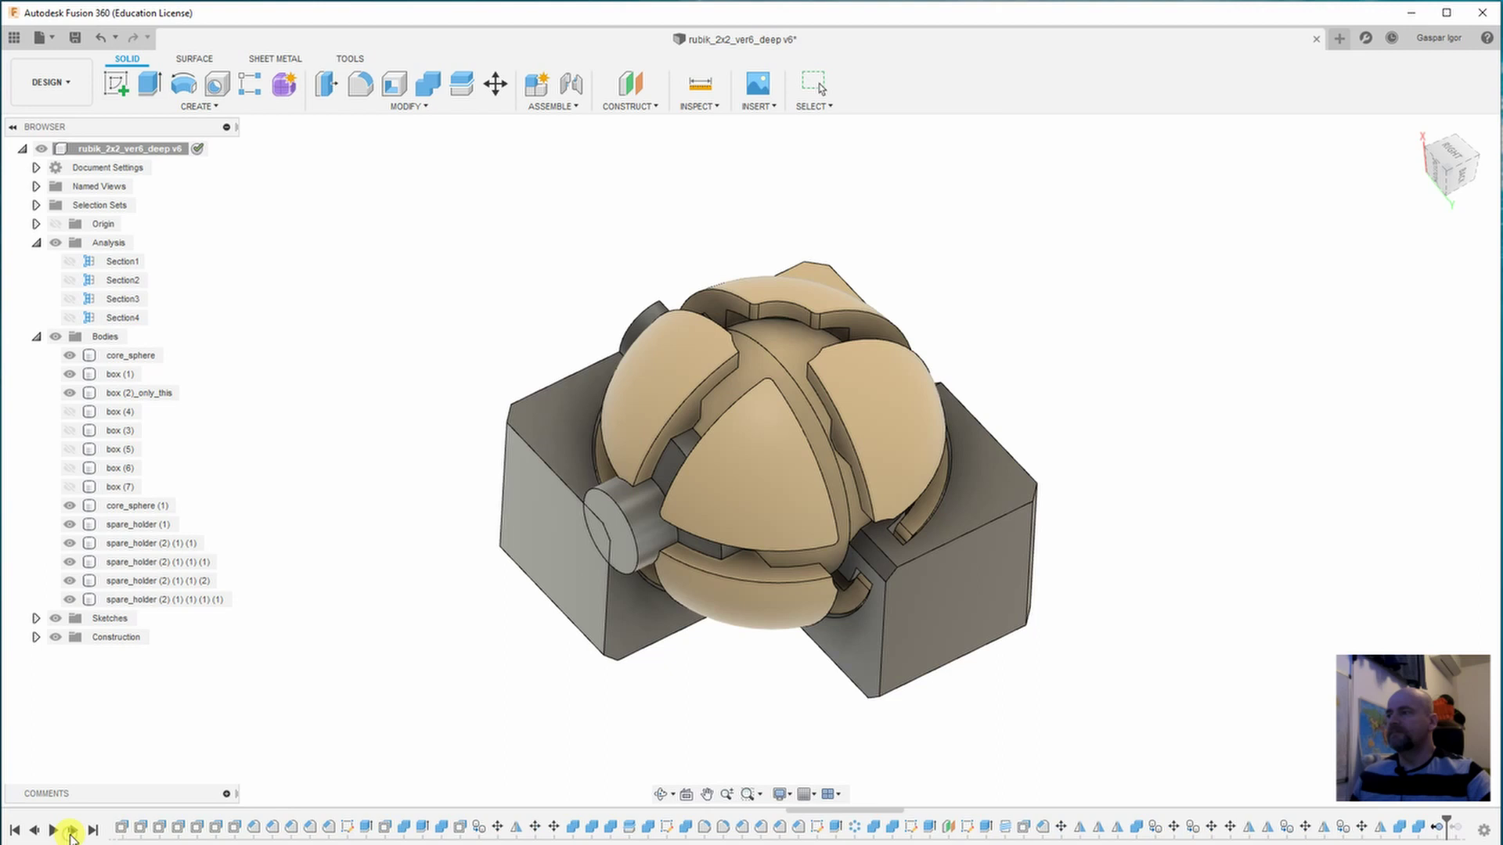
click(72, 830)
Inspect the box (2)_only_this and core_sphere bodies, then hide the box (1) body.
click(989, 409)
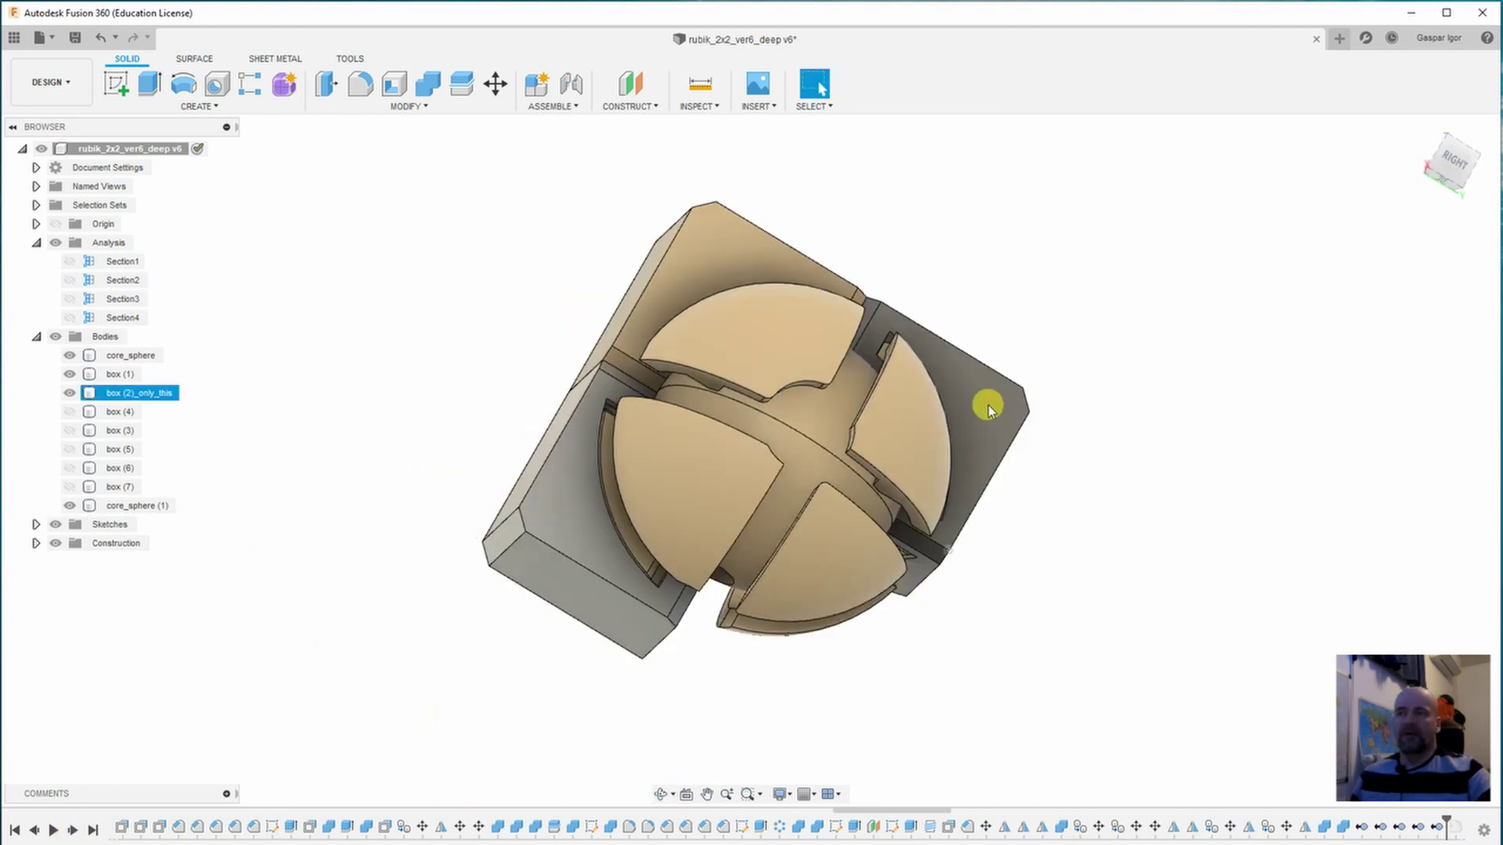
click(771, 444)
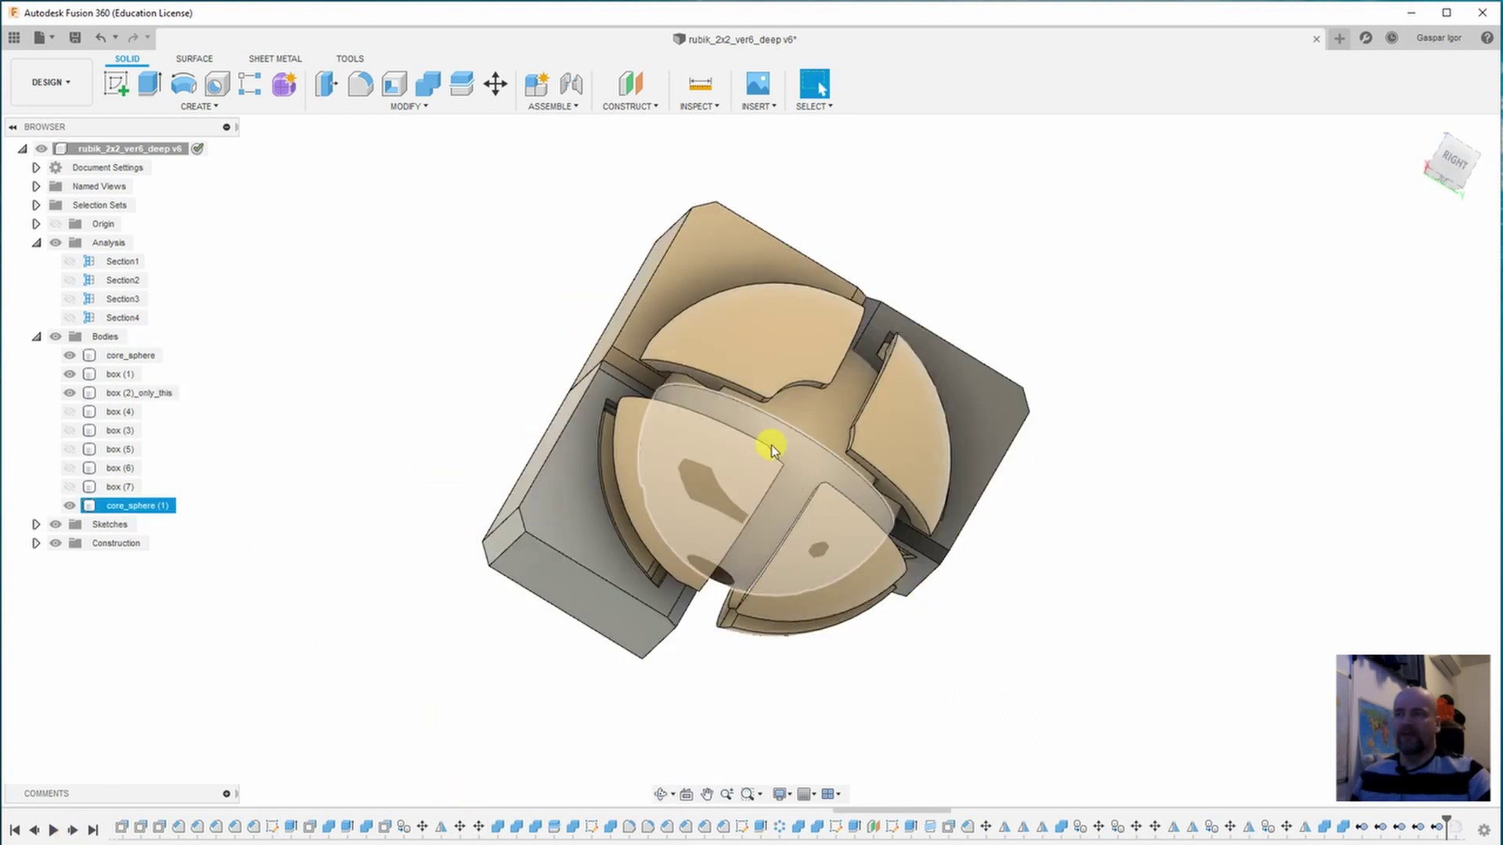
drag(783, 413, 782, 352)
click(822, 313)
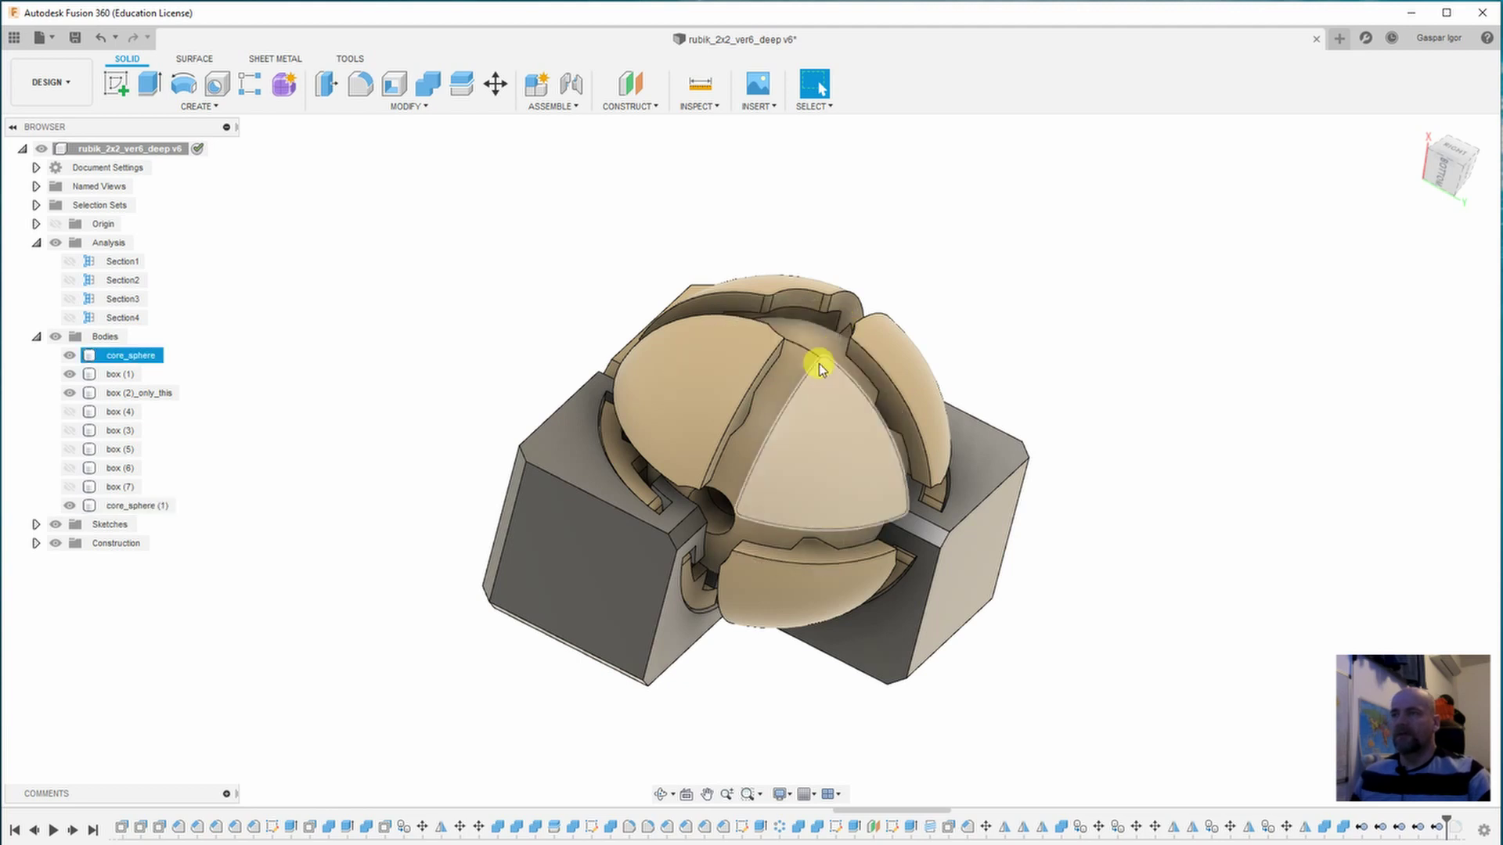
click(454, 797)
scroll(68, 828, down, 3)
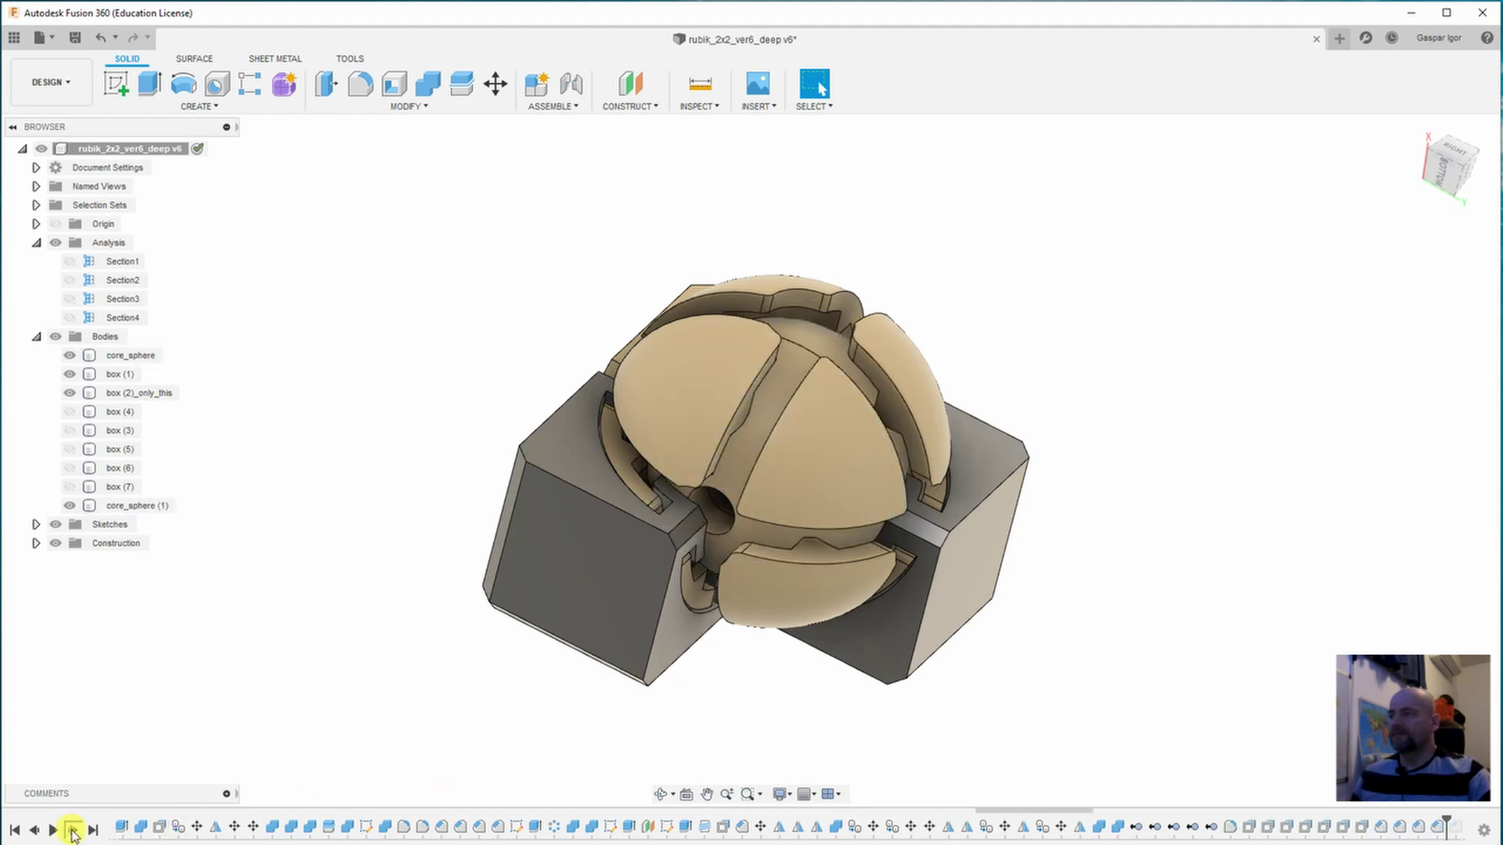
click(70, 374)
scroll(1318, 814, down, 3)
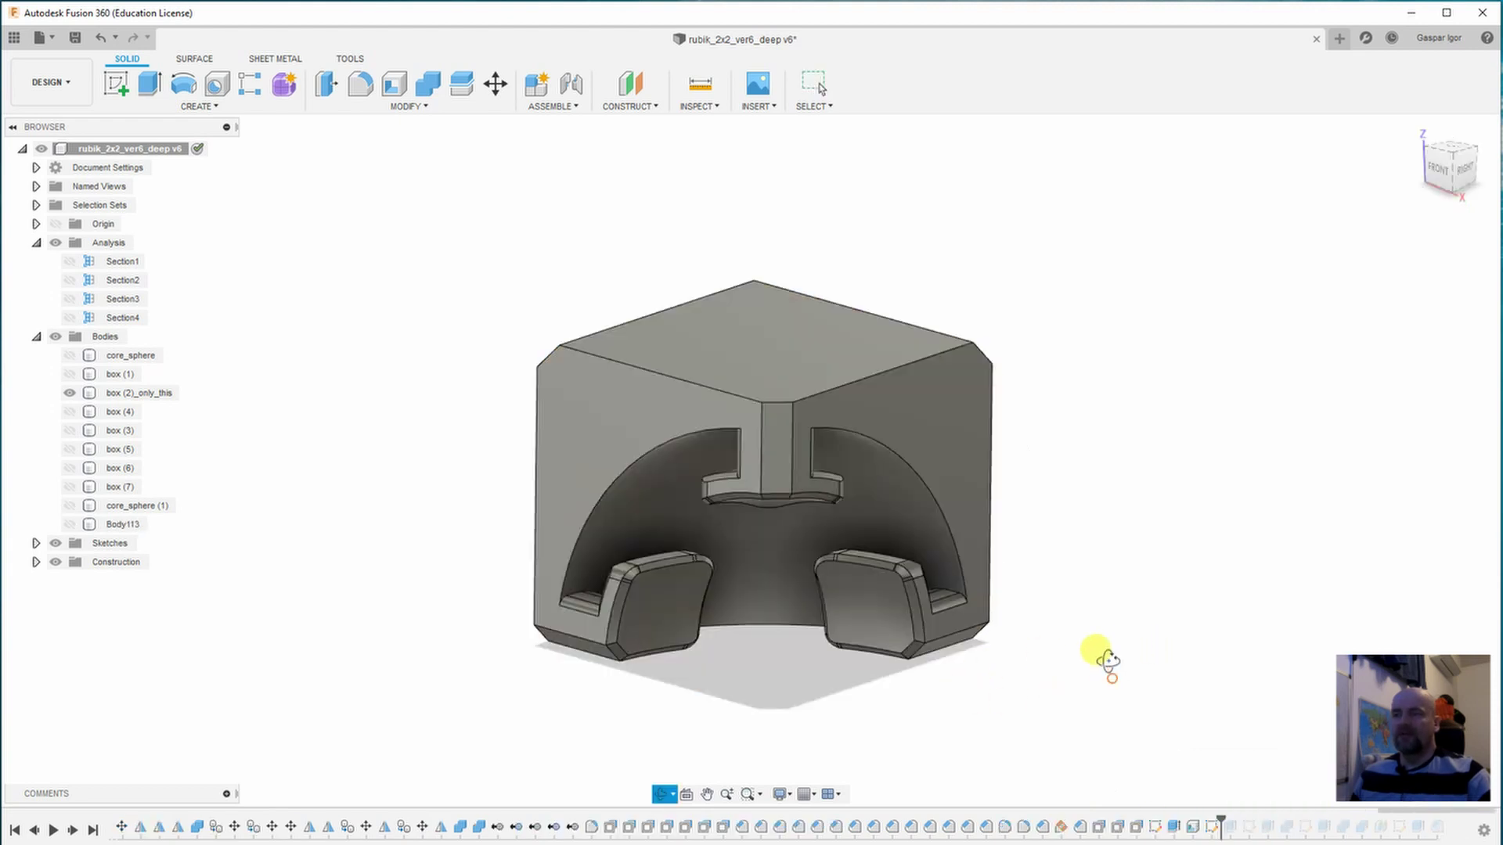
Orbit into the cavity and select the box (2)_only_this corner piece.
mouse_move(1108, 662)
shift+middle_down()
mouse_move(1097, 641)
mouse_move(1107, 657)
shift+middle_up()
click(692, 471)
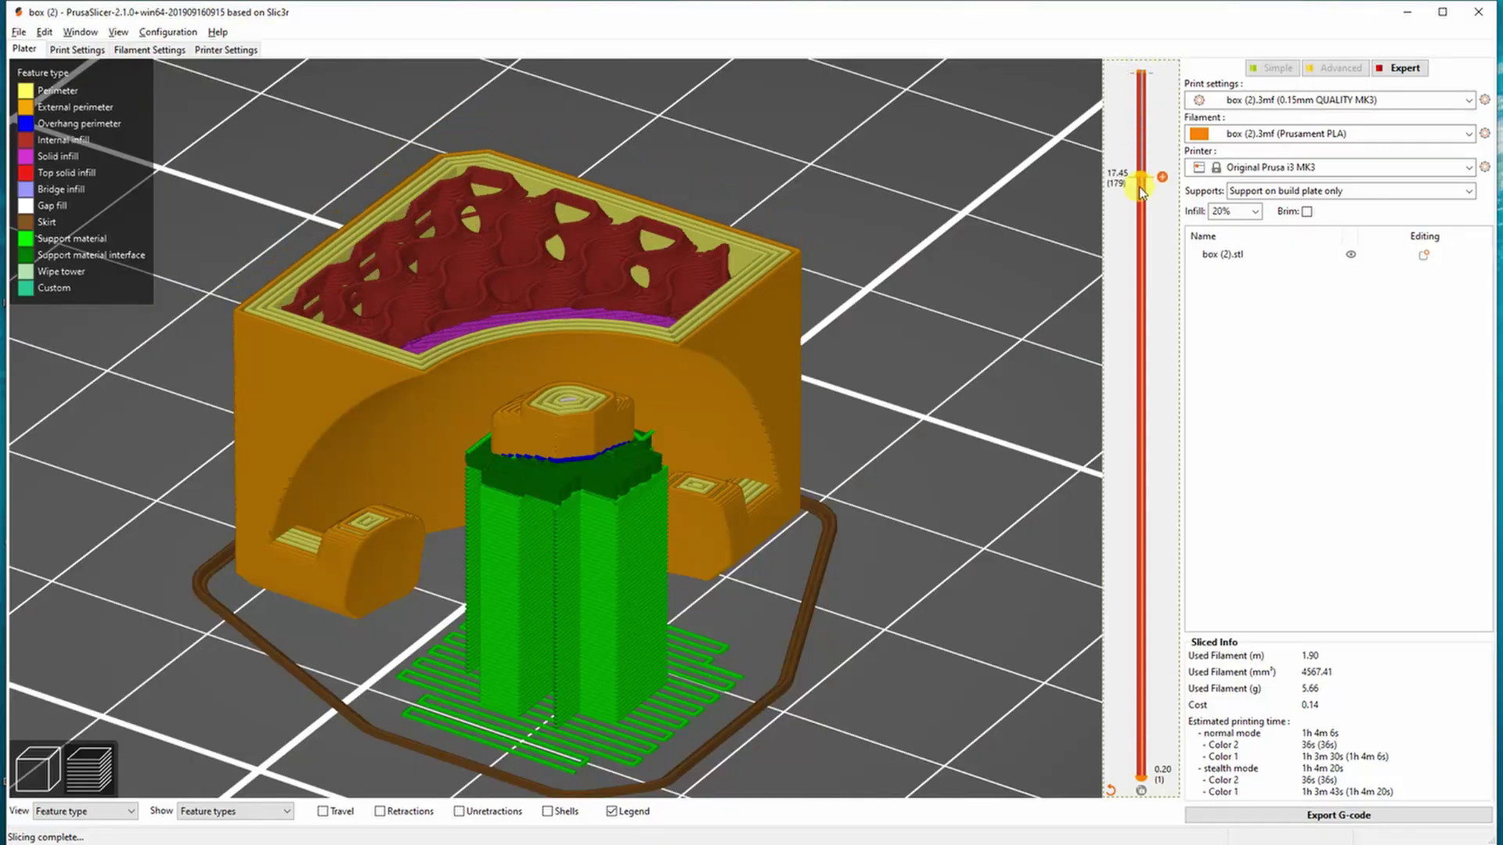
Preview layers at 12.65 mm, tilt and zoom, then raise the preview to 14.45 mm.
drag(1139, 186, 1140, 331)
drag(579, 540, 594, 490)
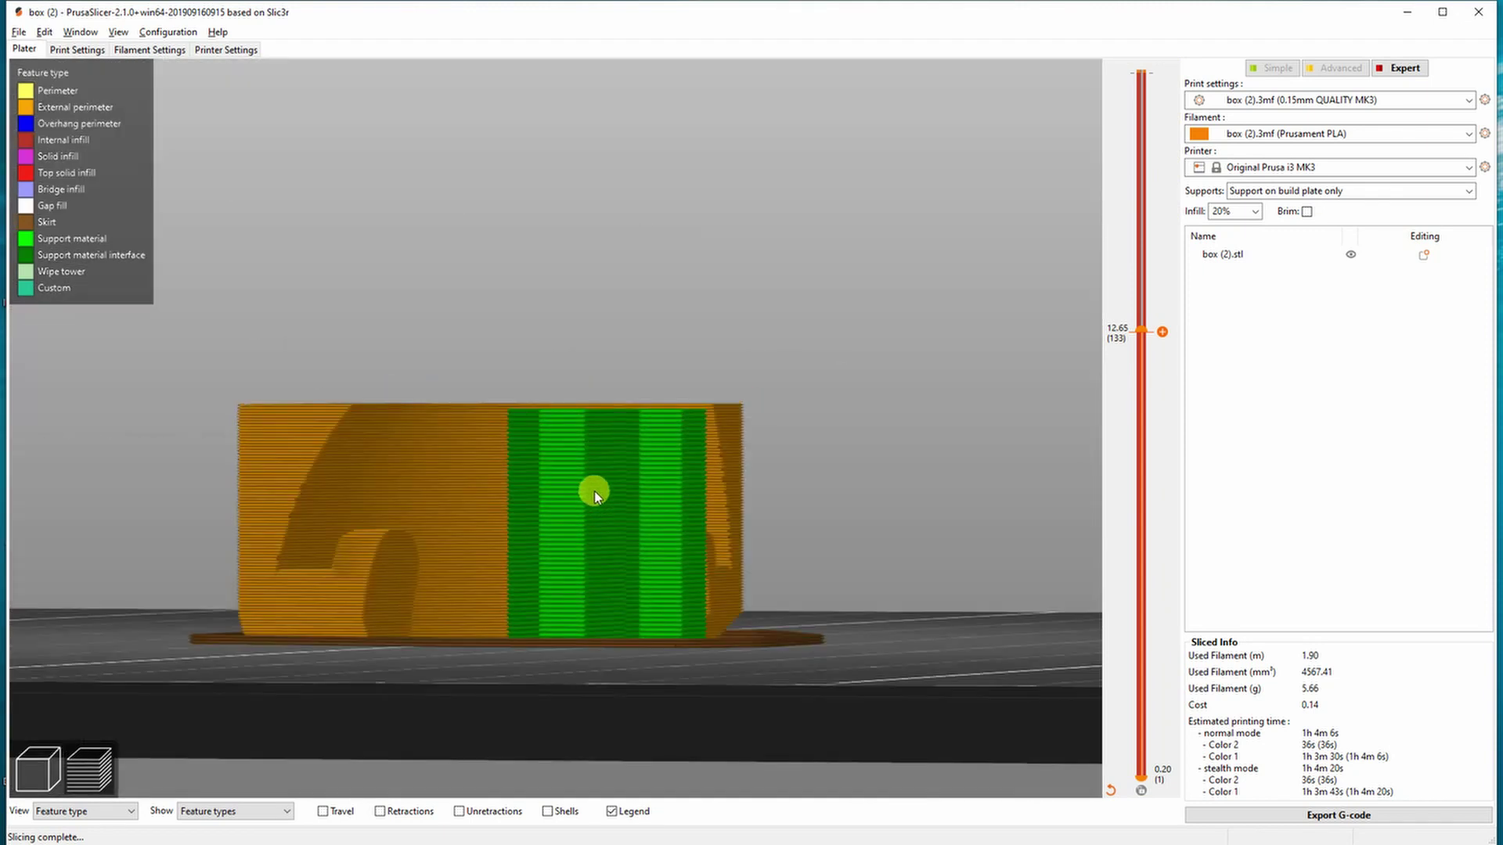
scroll(602, 458, up, 5)
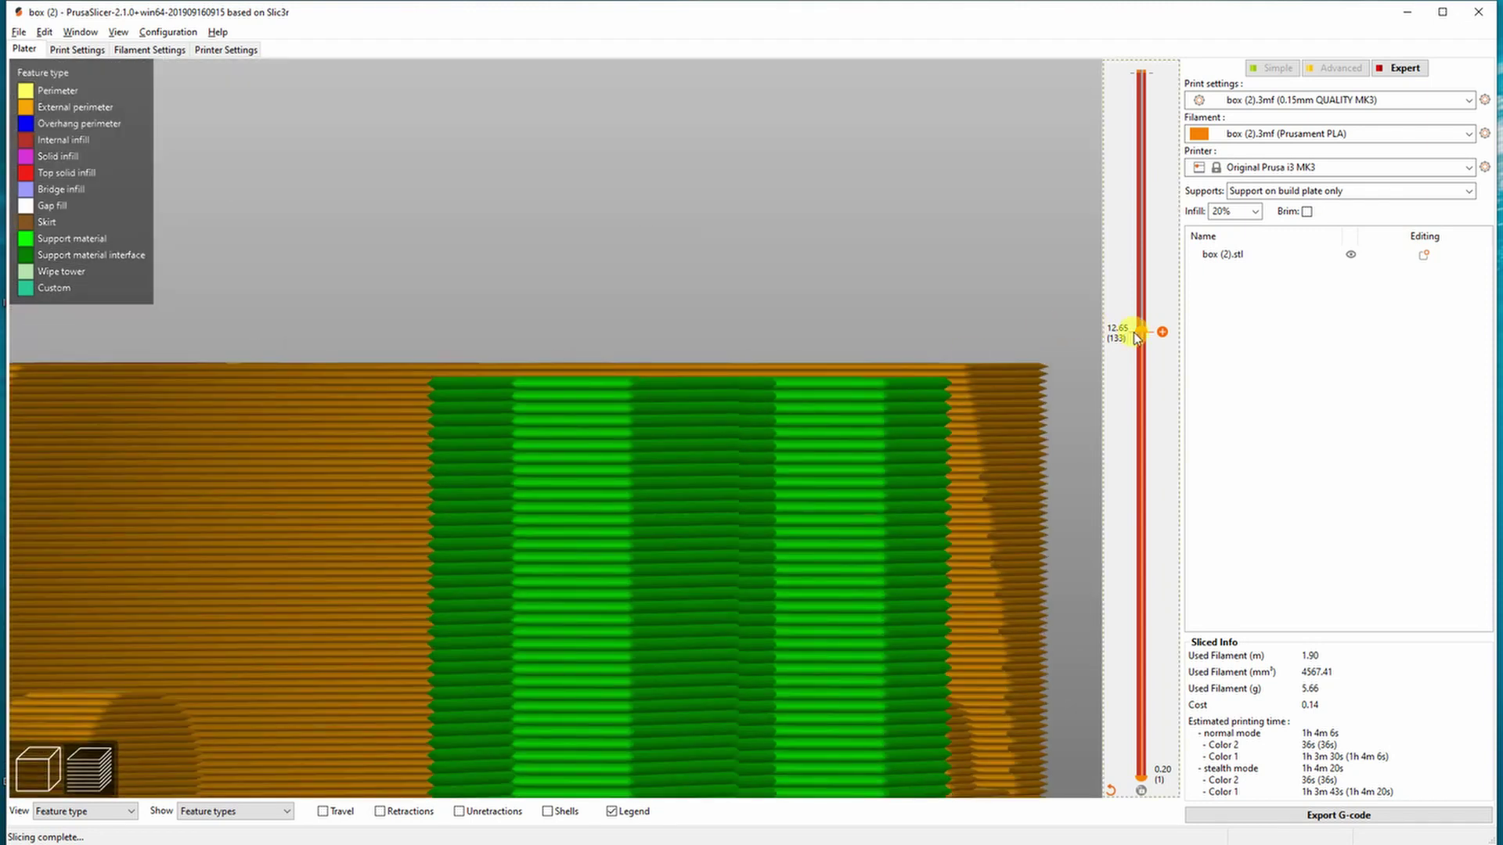
drag(1136, 335, 1138, 230)
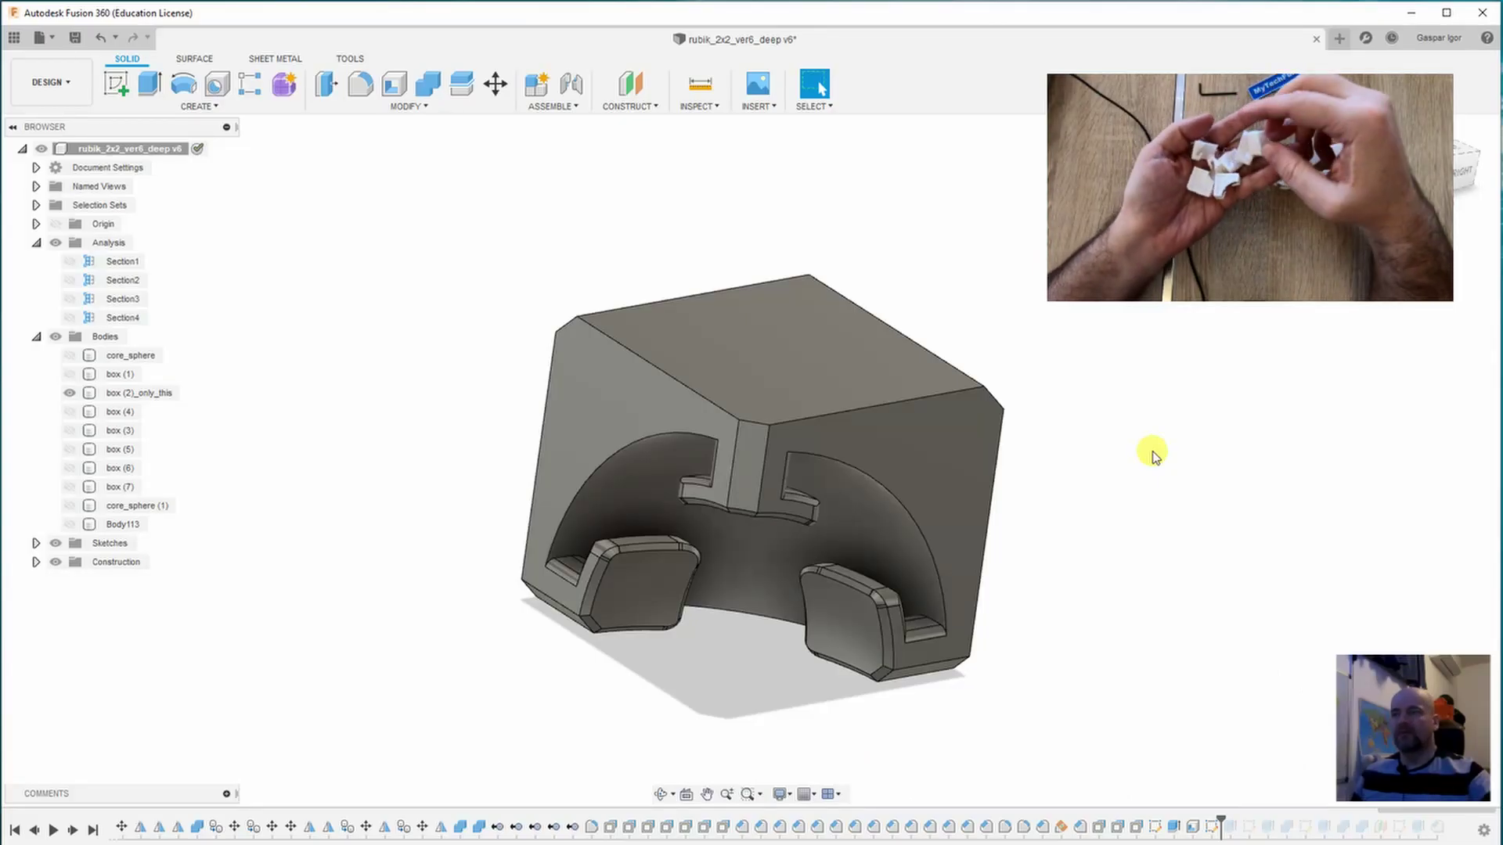
Roll the timeline forward to add the support column and orbit closely around its gap.
click(72, 830)
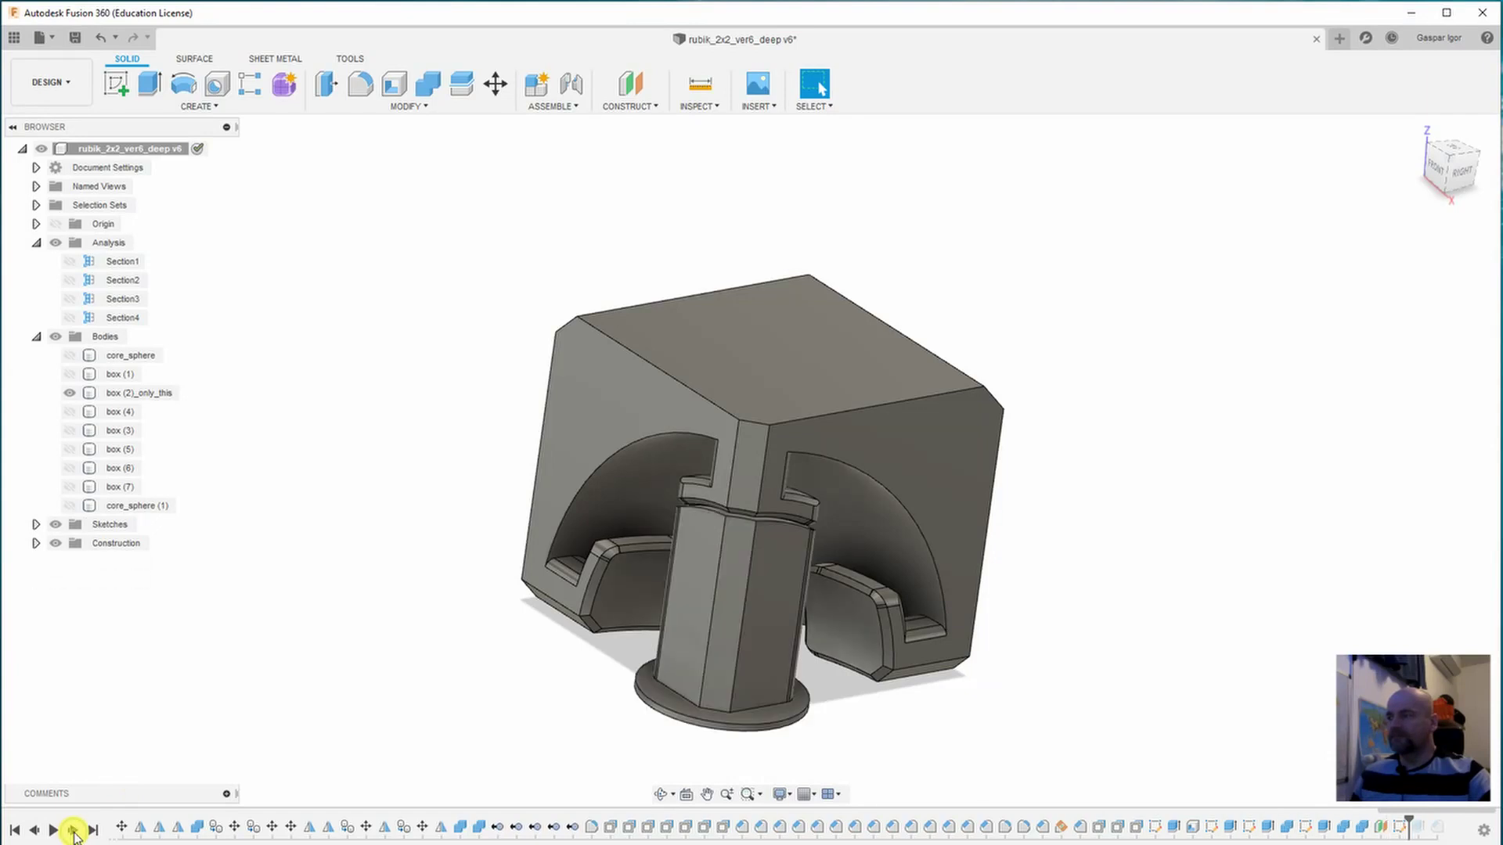
scroll(710, 603, up, 3)
scroll(708, 575, up, 2)
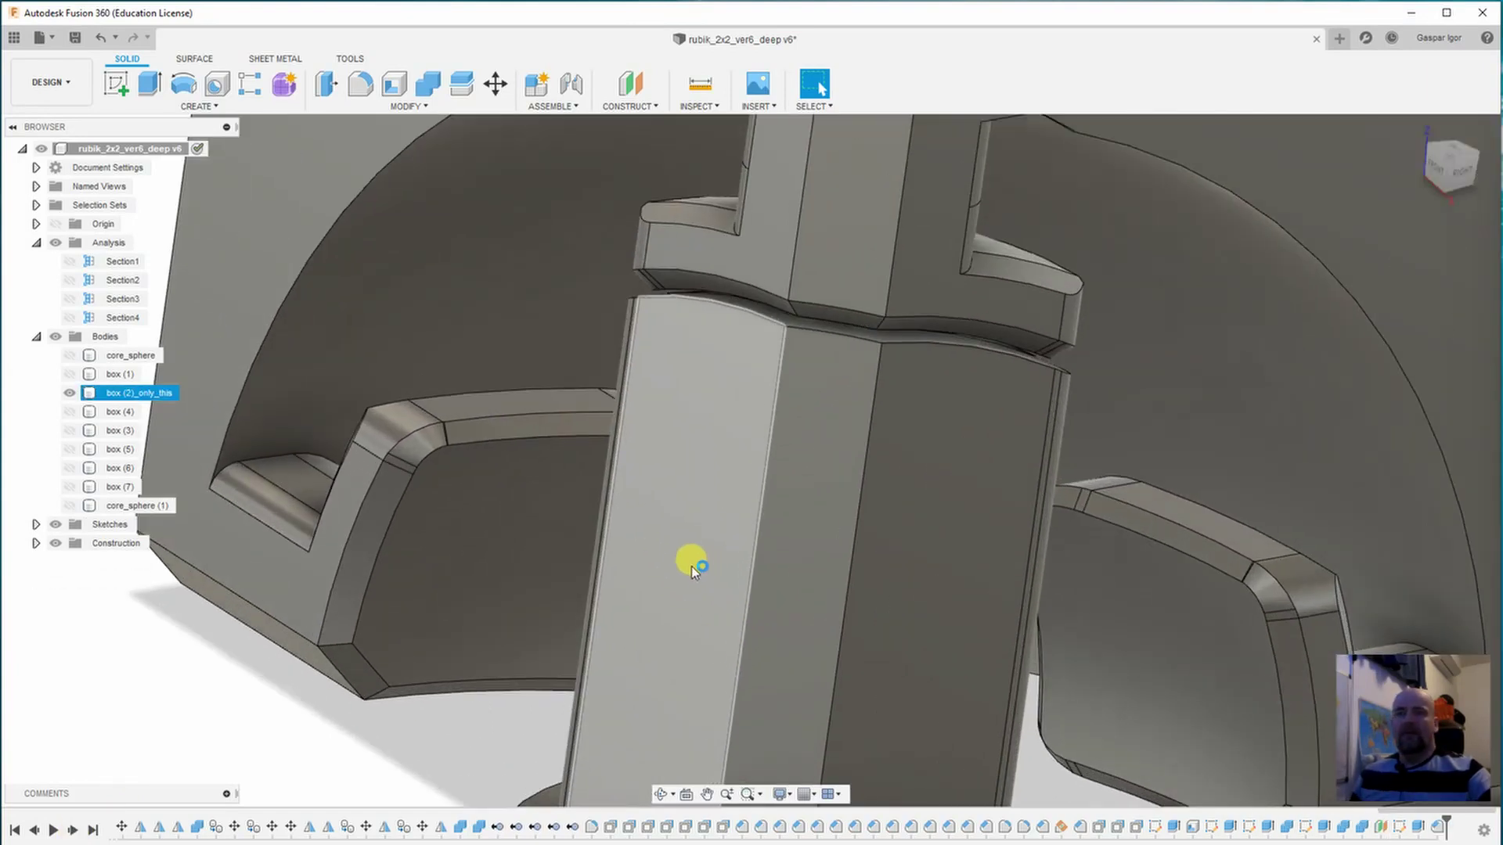
shift+middle_drag(688, 564, 719, 542)
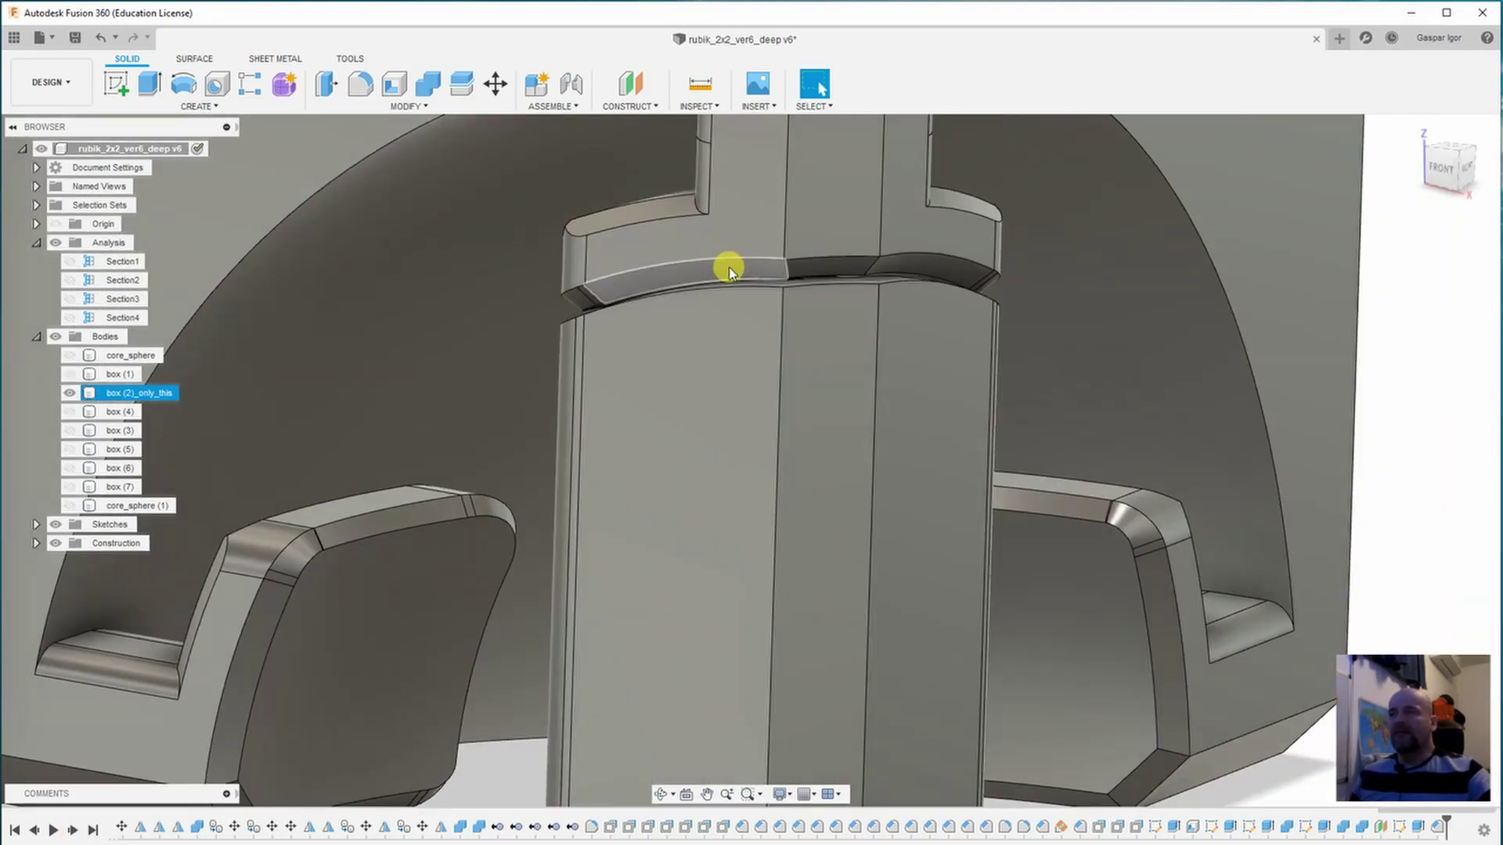
scroll(740, 321, up, 4)
shift+middle_drag(744, 332, 748, 337)
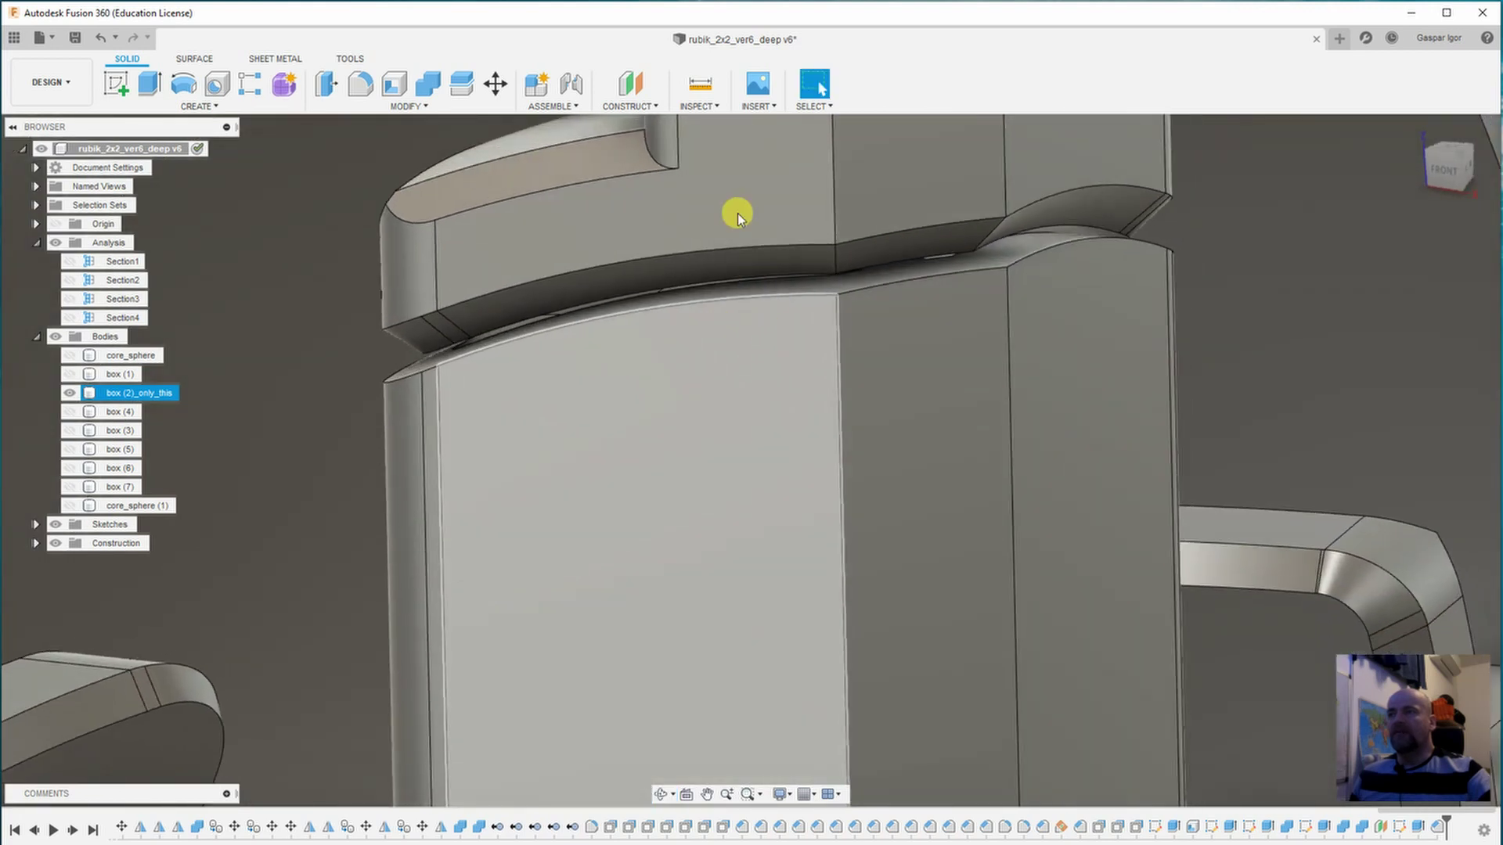
shift+middle_drag(571, 363, 626, 356)
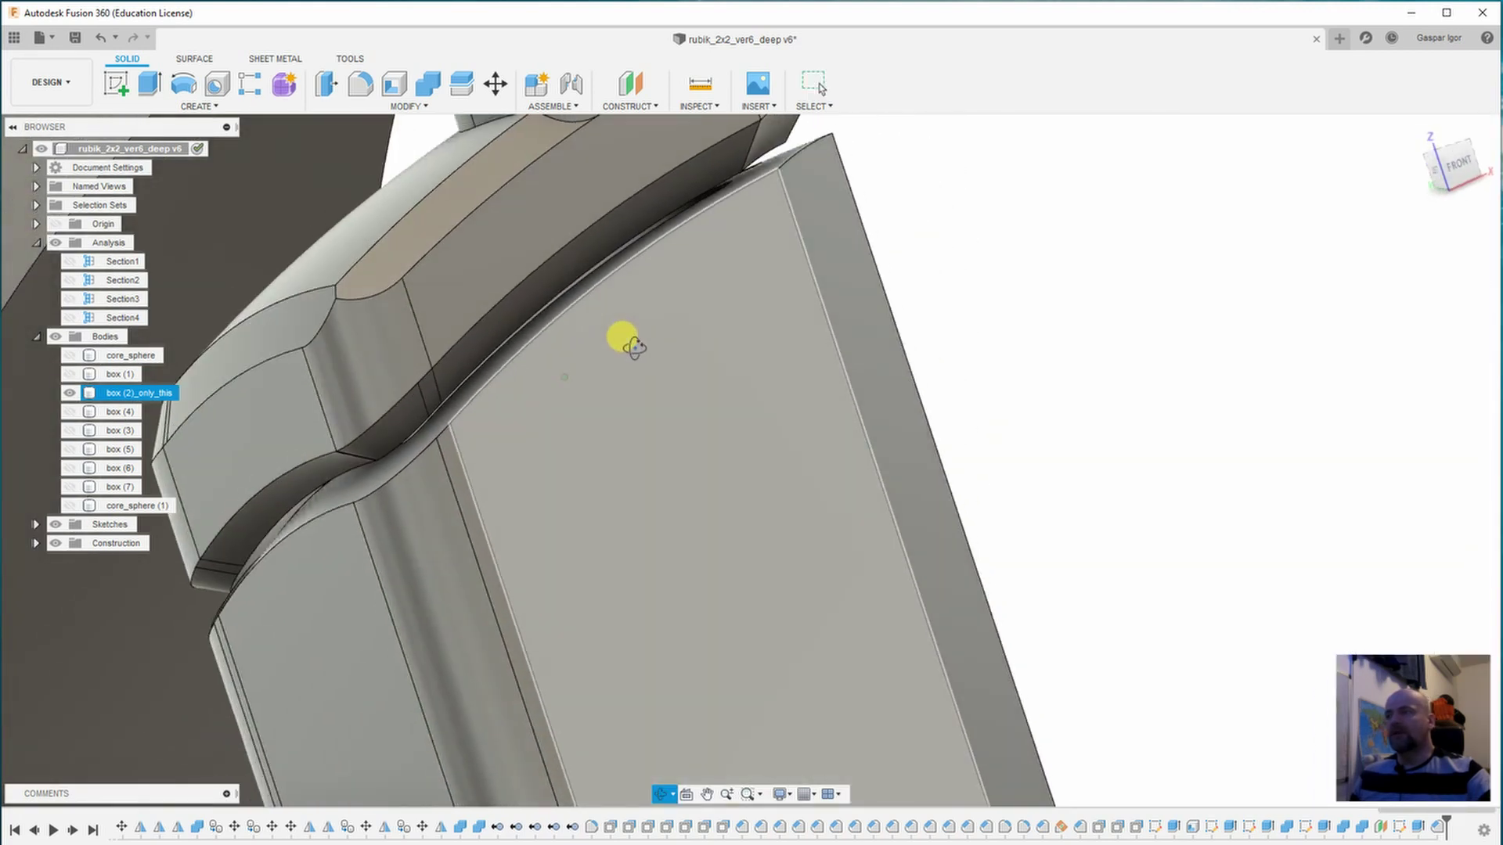
Inspect the notch on box (2)_only_this from the front, then view the whole part.
scroll(439, 493, down, 5)
scroll(392, 539, down, 2)
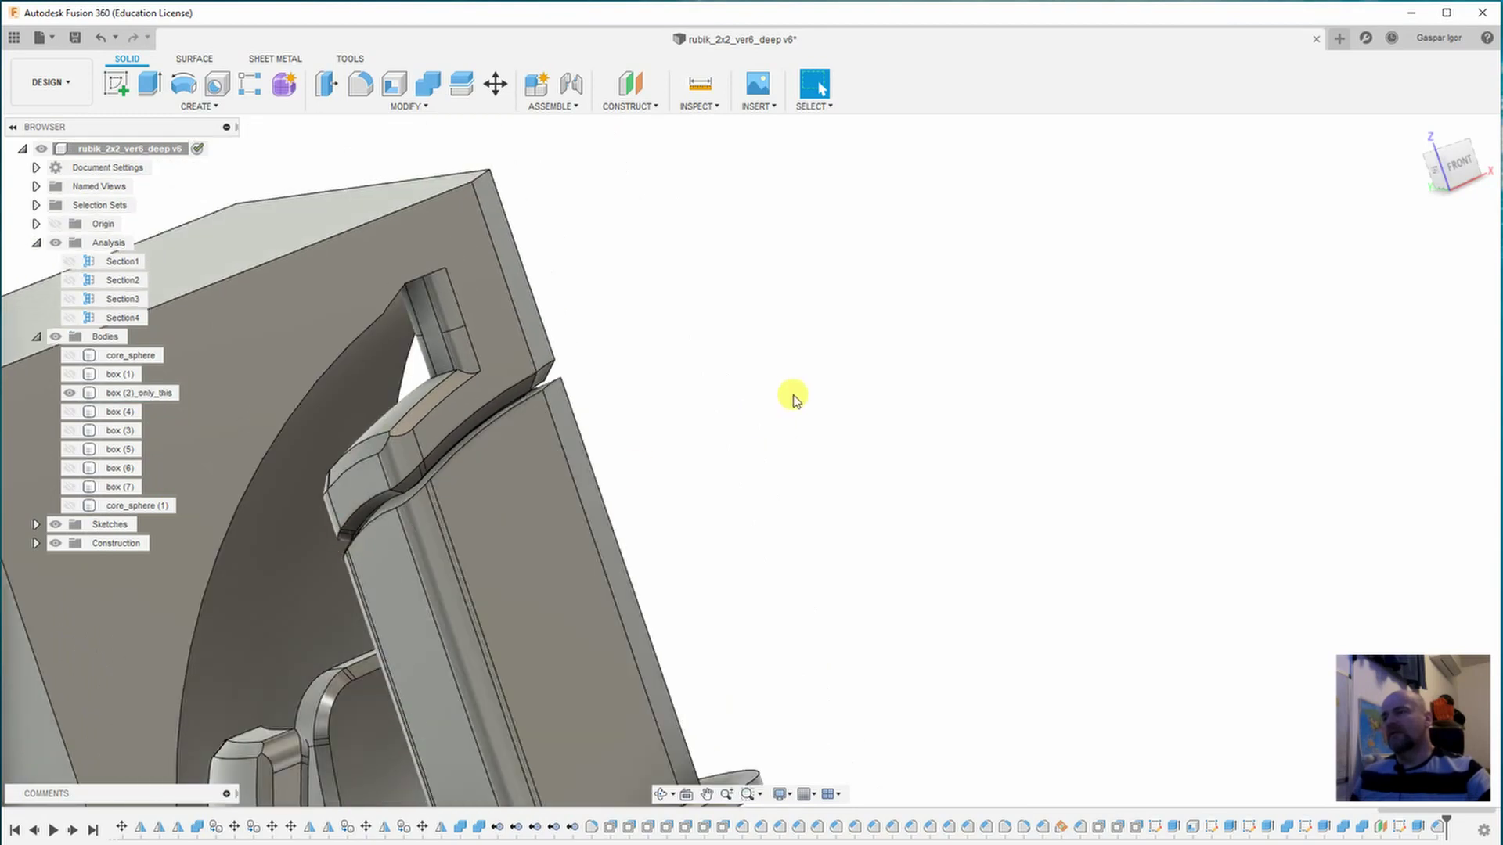
shift+middle_drag(791, 396, 751, 391)
click(553, 245)
scroll(436, 266, up, 3)
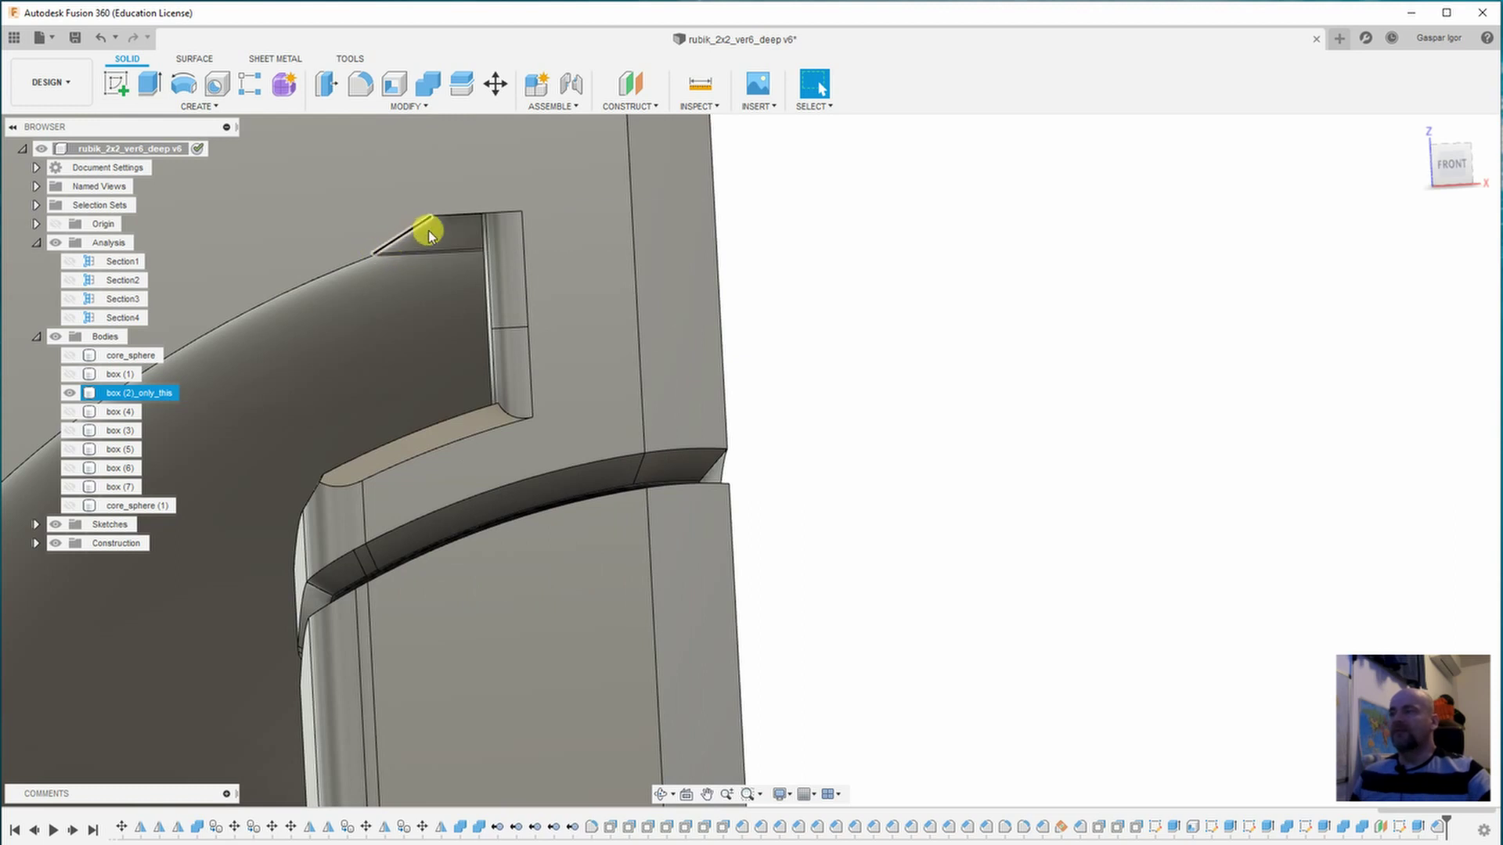
scroll(454, 231, down, 2)
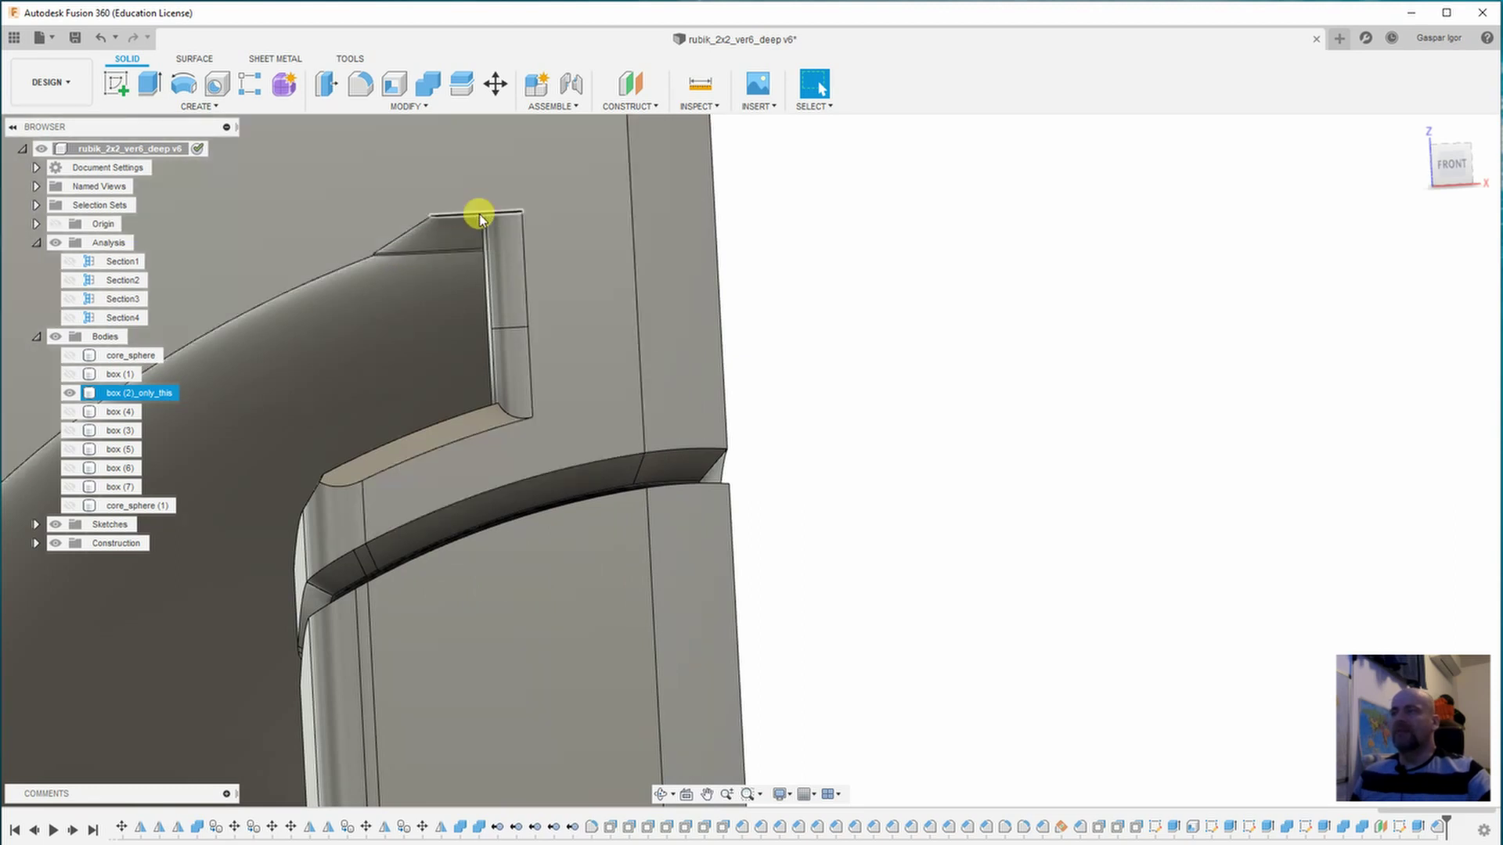
scroll(469, 243, down, 5)
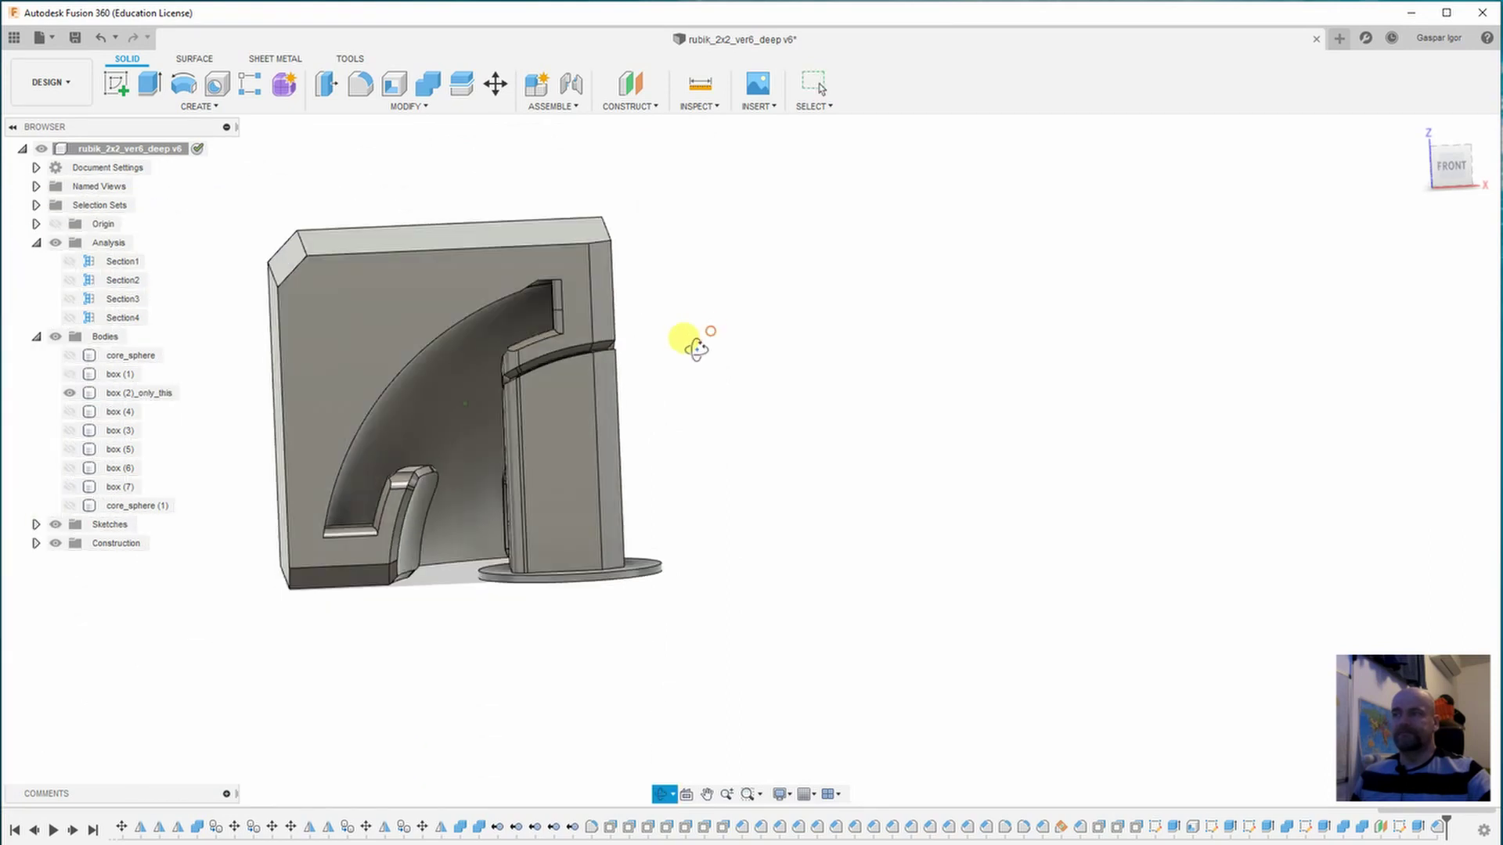
shift+middle_drag(688, 342, 664, 359)
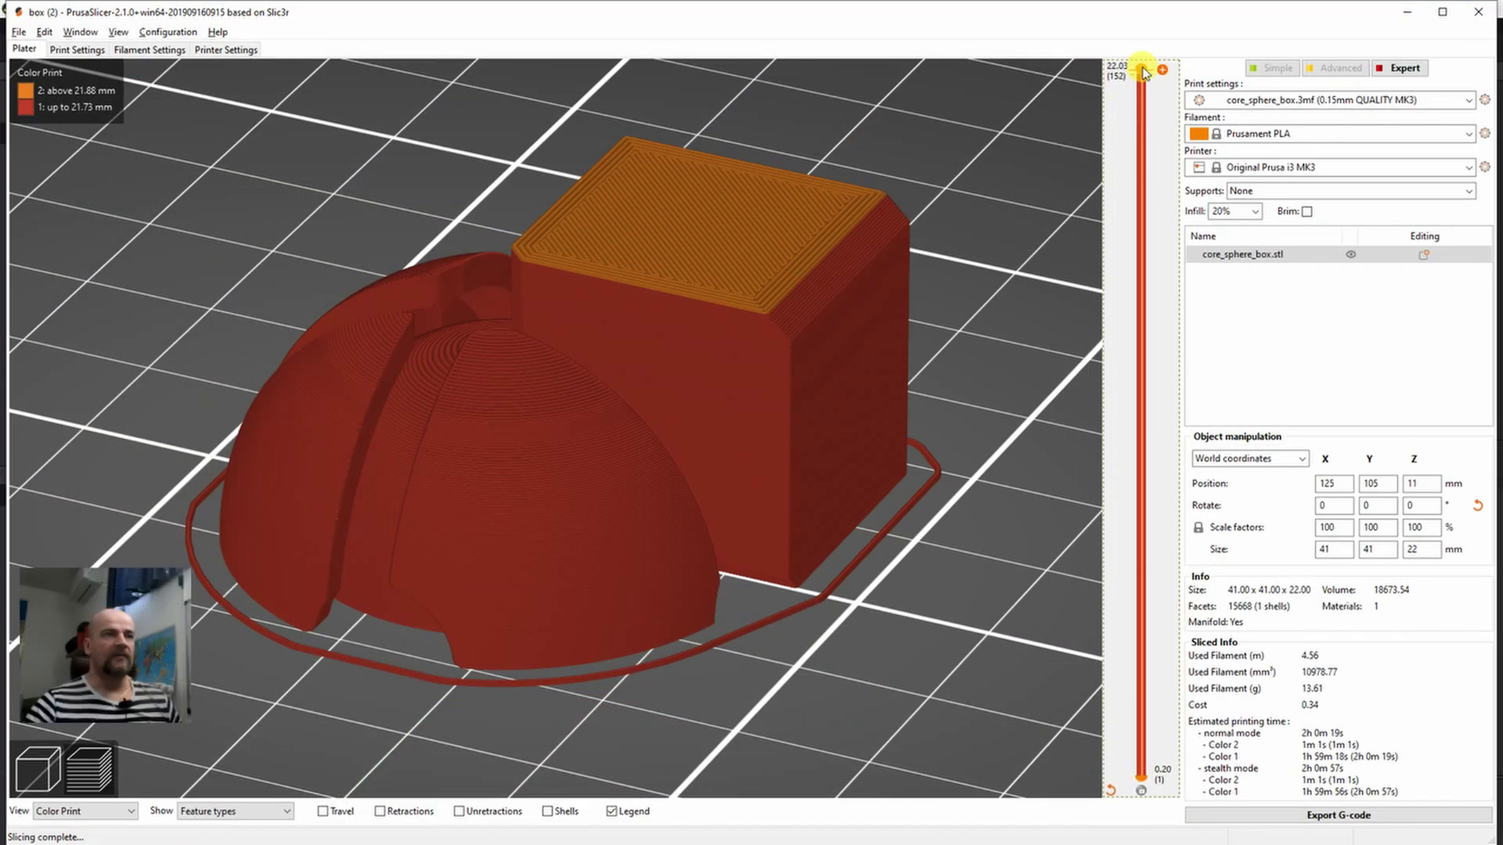
scroll(1125, 101, down, 2)
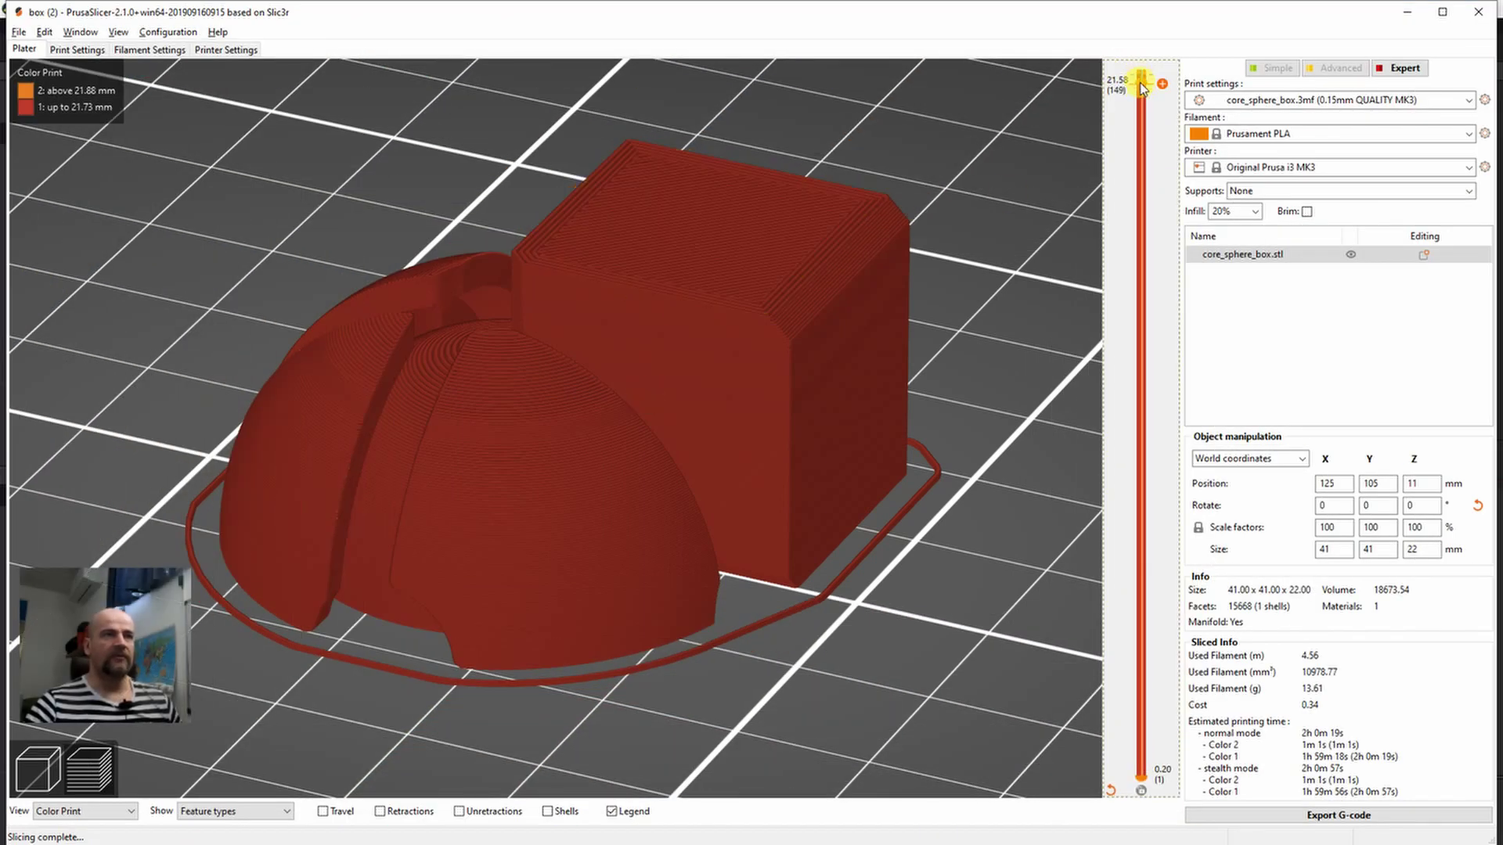
drag(1144, 215, 1107, 826)
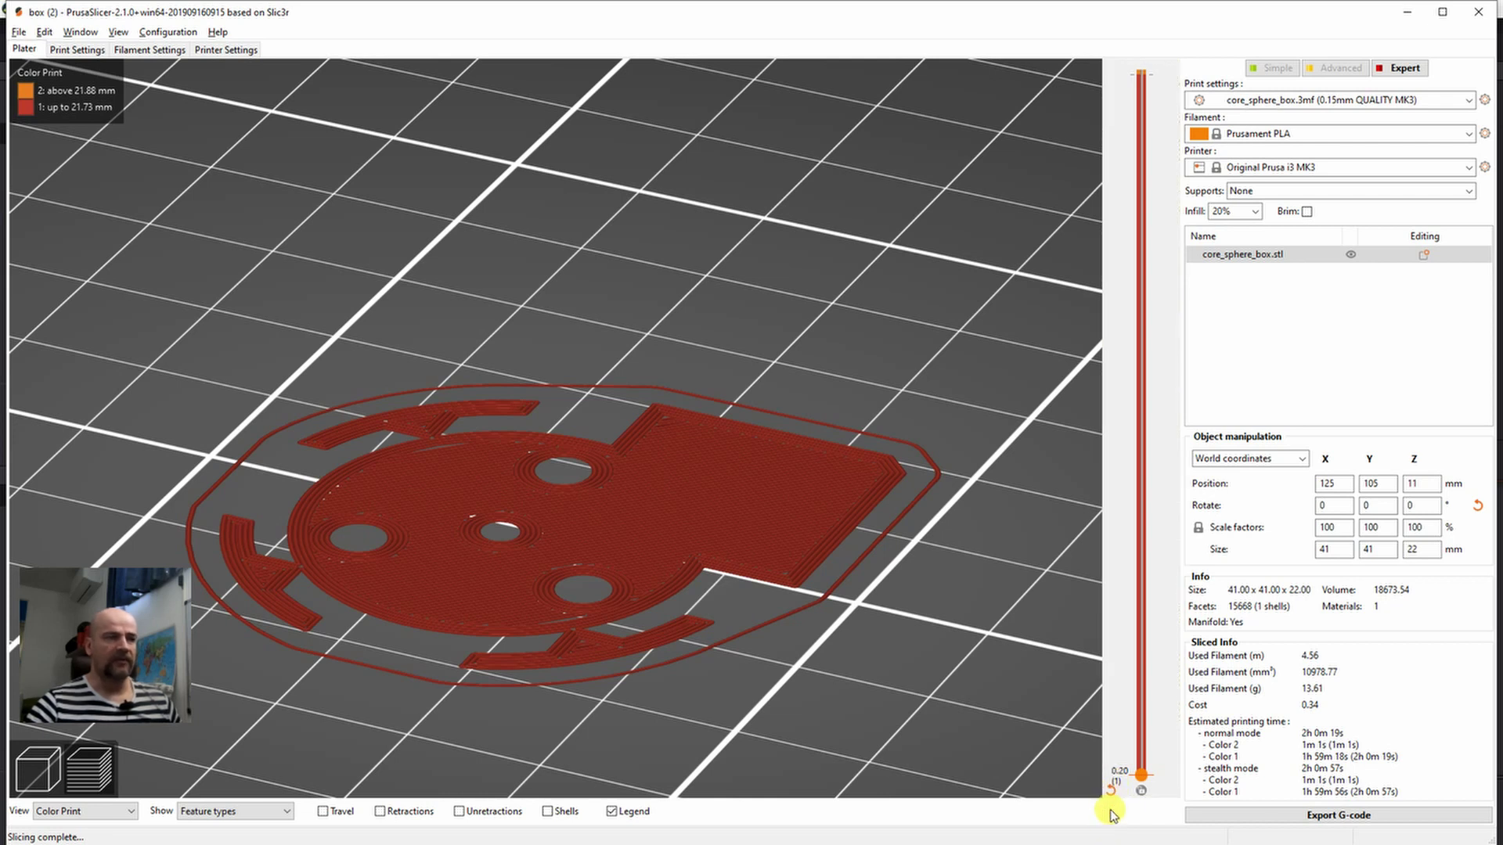
drag(1115, 796, 1118, 730)
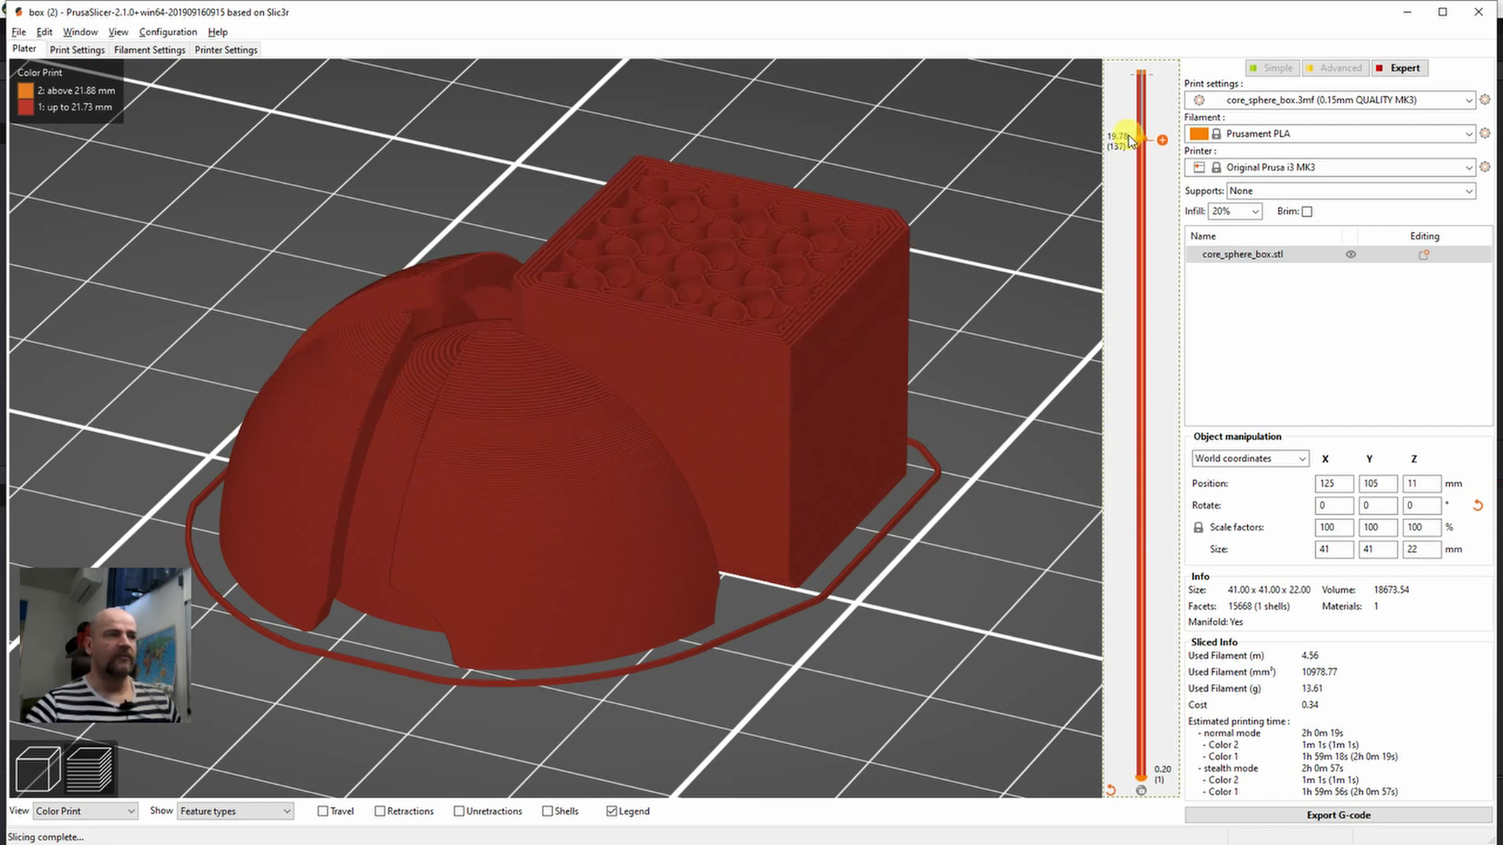
drag(1130, 76, 1136, 27)
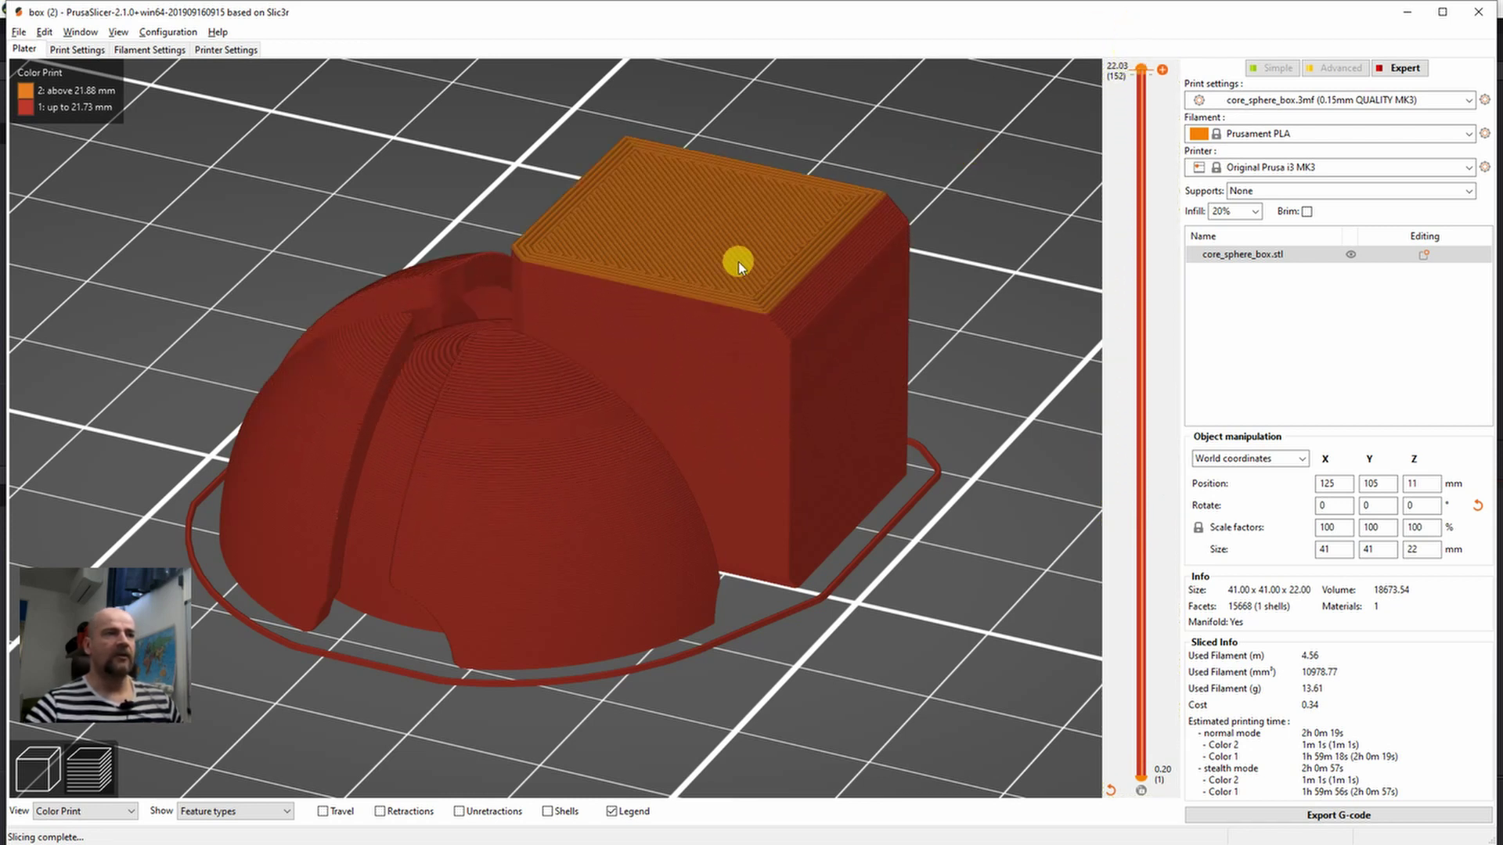
drag(732, 280, 742, 224)
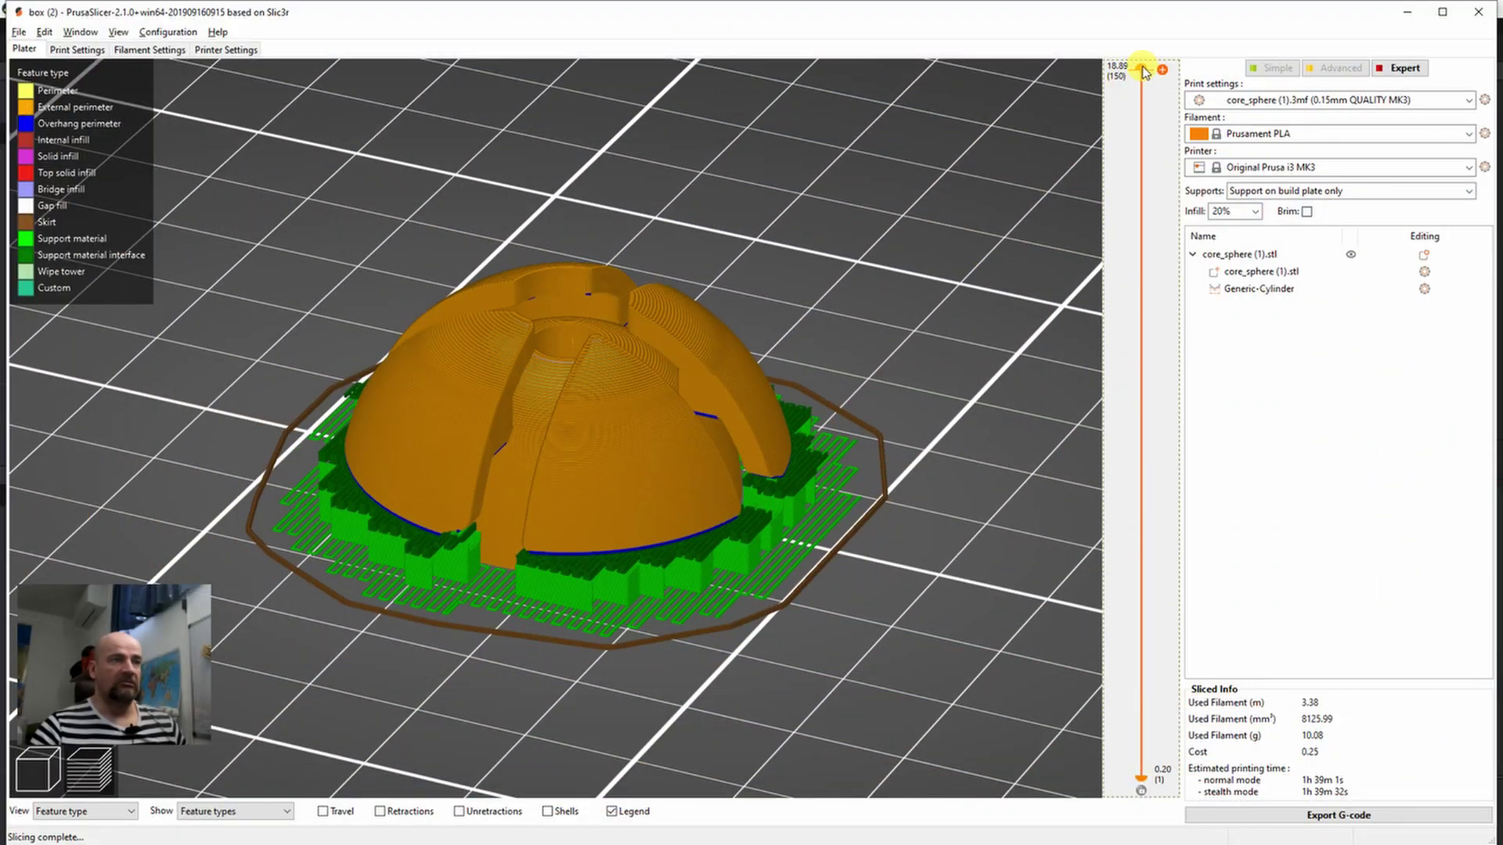
Scrub the dome's layers up to 7.55 mm, then open the Layers and perimeters print settings.
drag(1127, 491, 1127, 562)
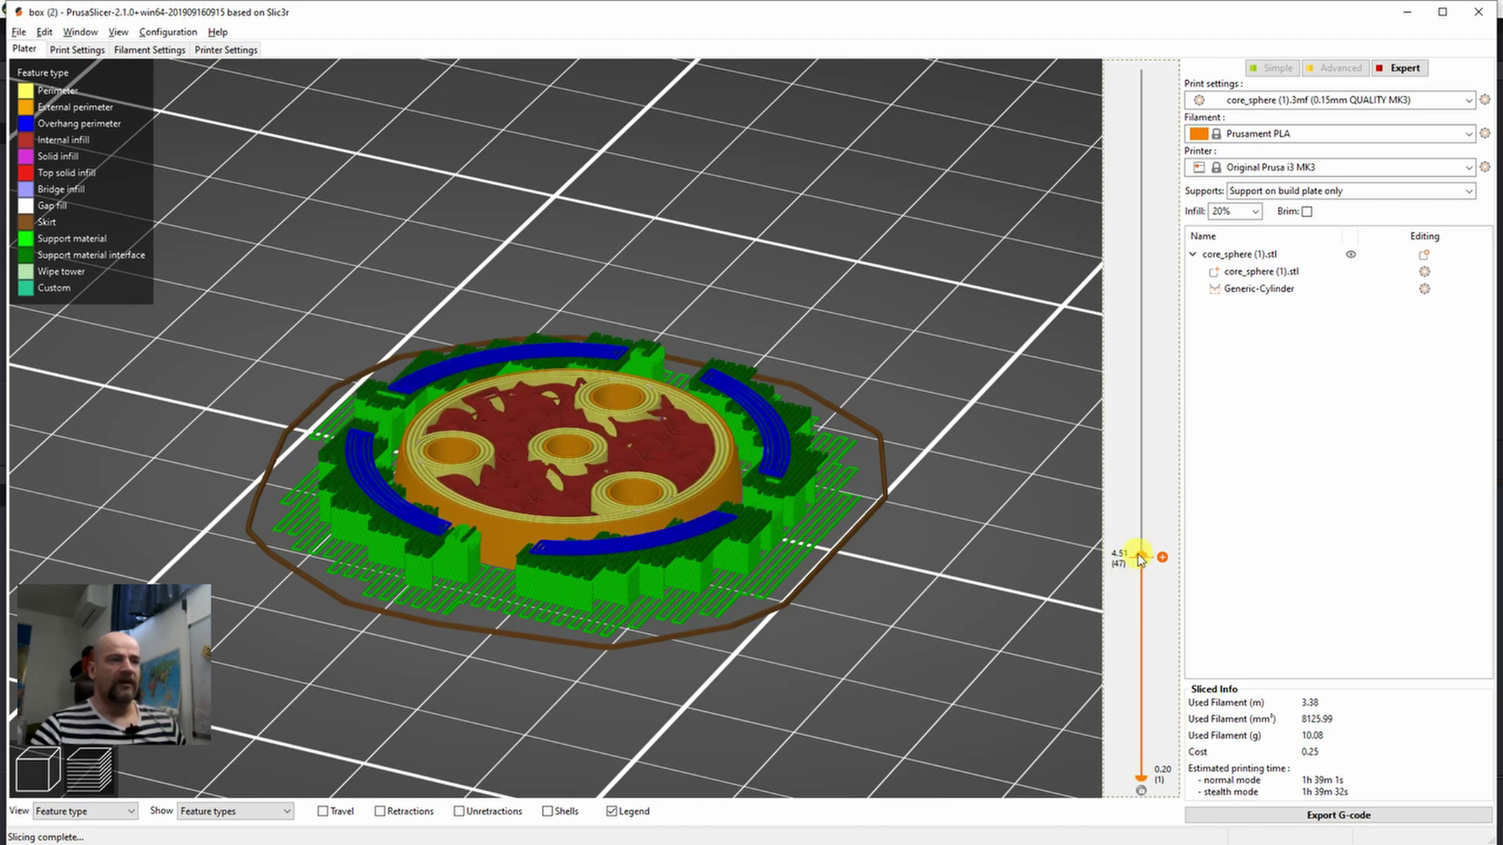
drag(1140, 557, 1142, 435)
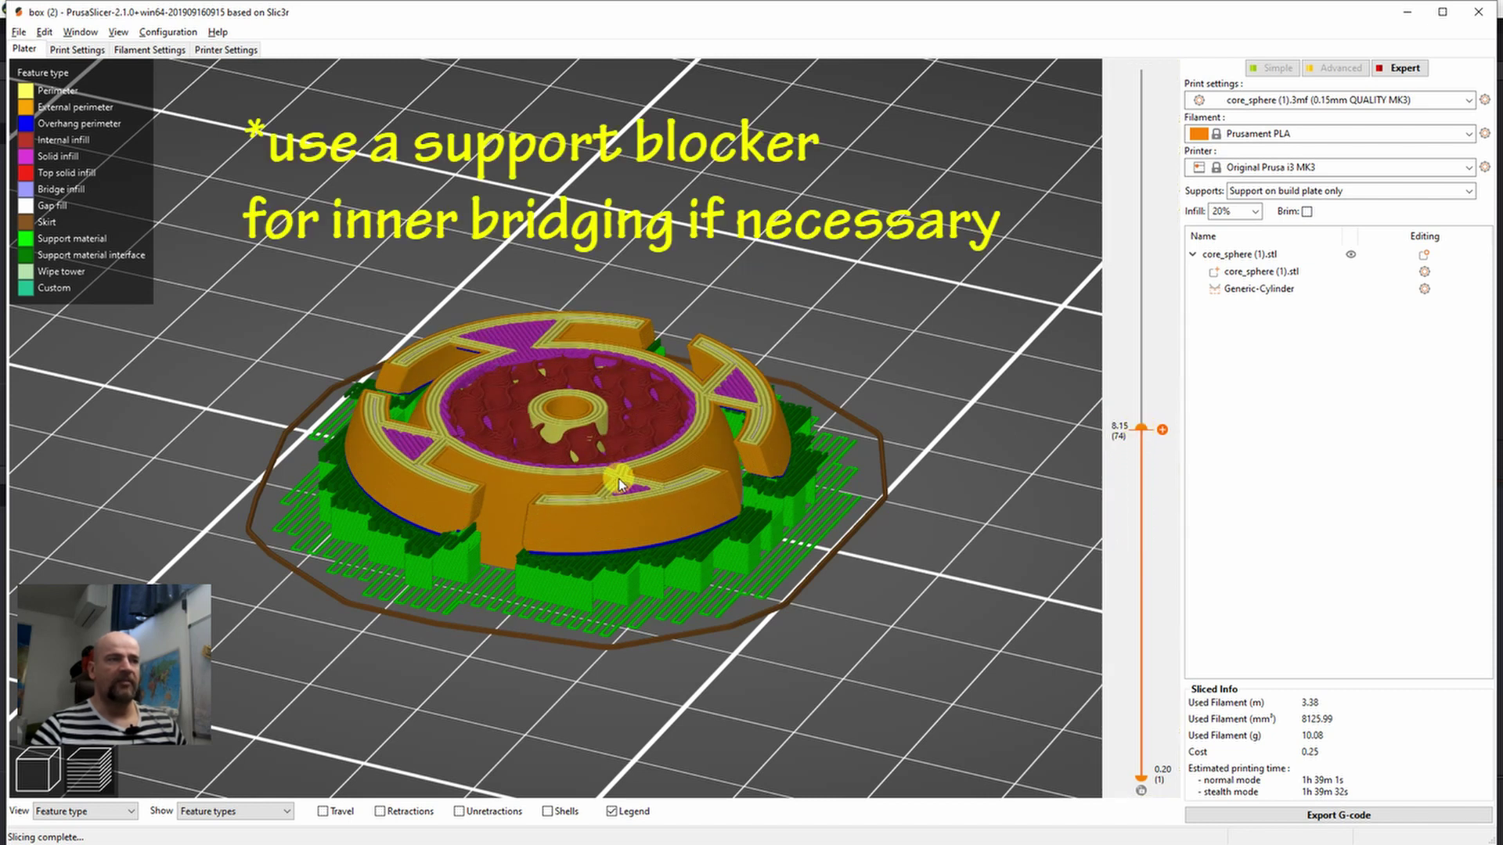
click(78, 49)
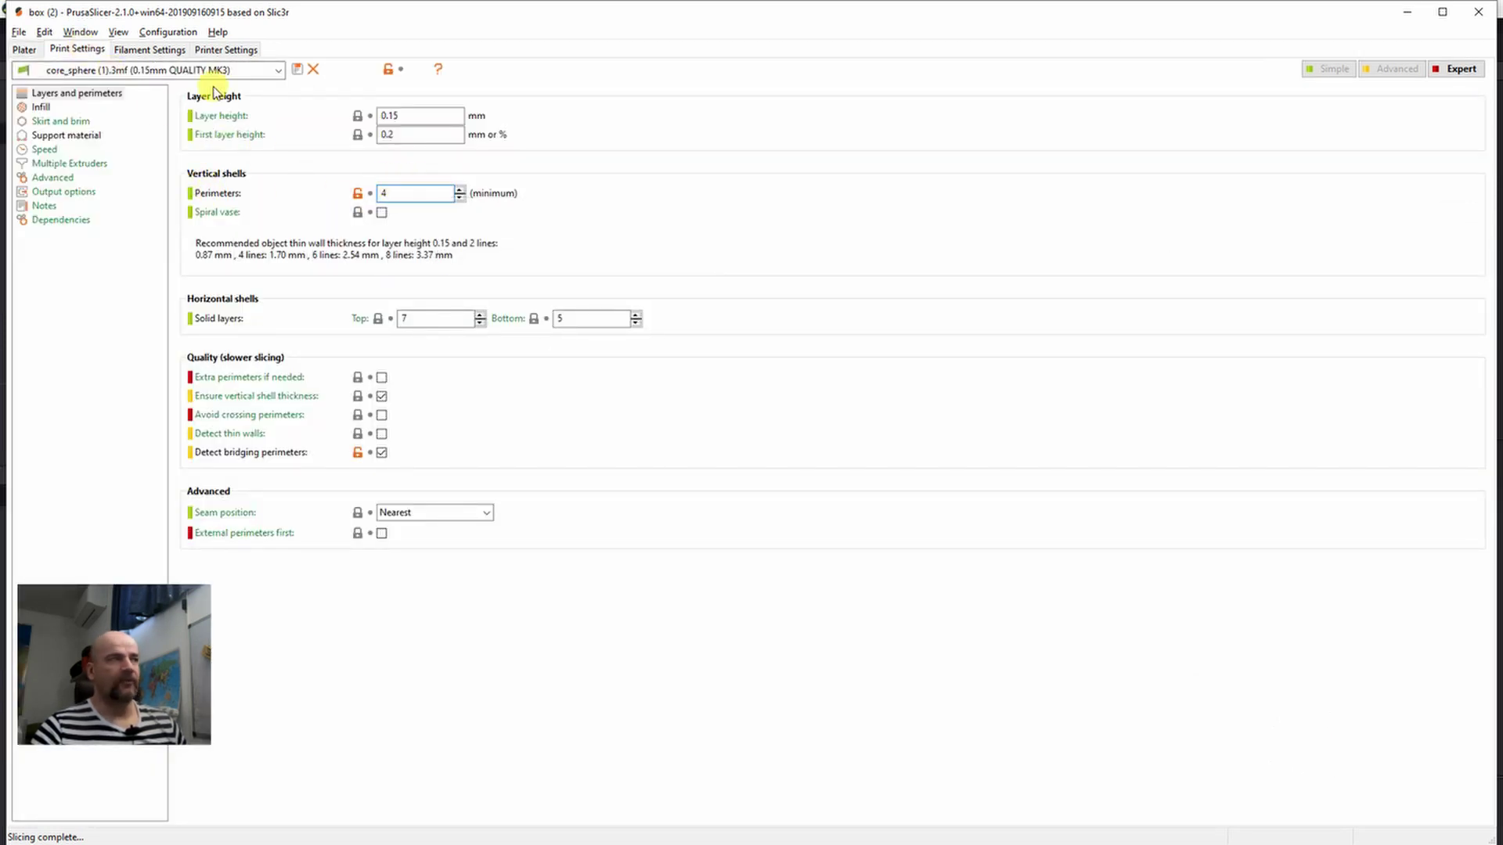
Switch back to the Plater's sliced preview of the box piece with its support column.
click(29, 48)
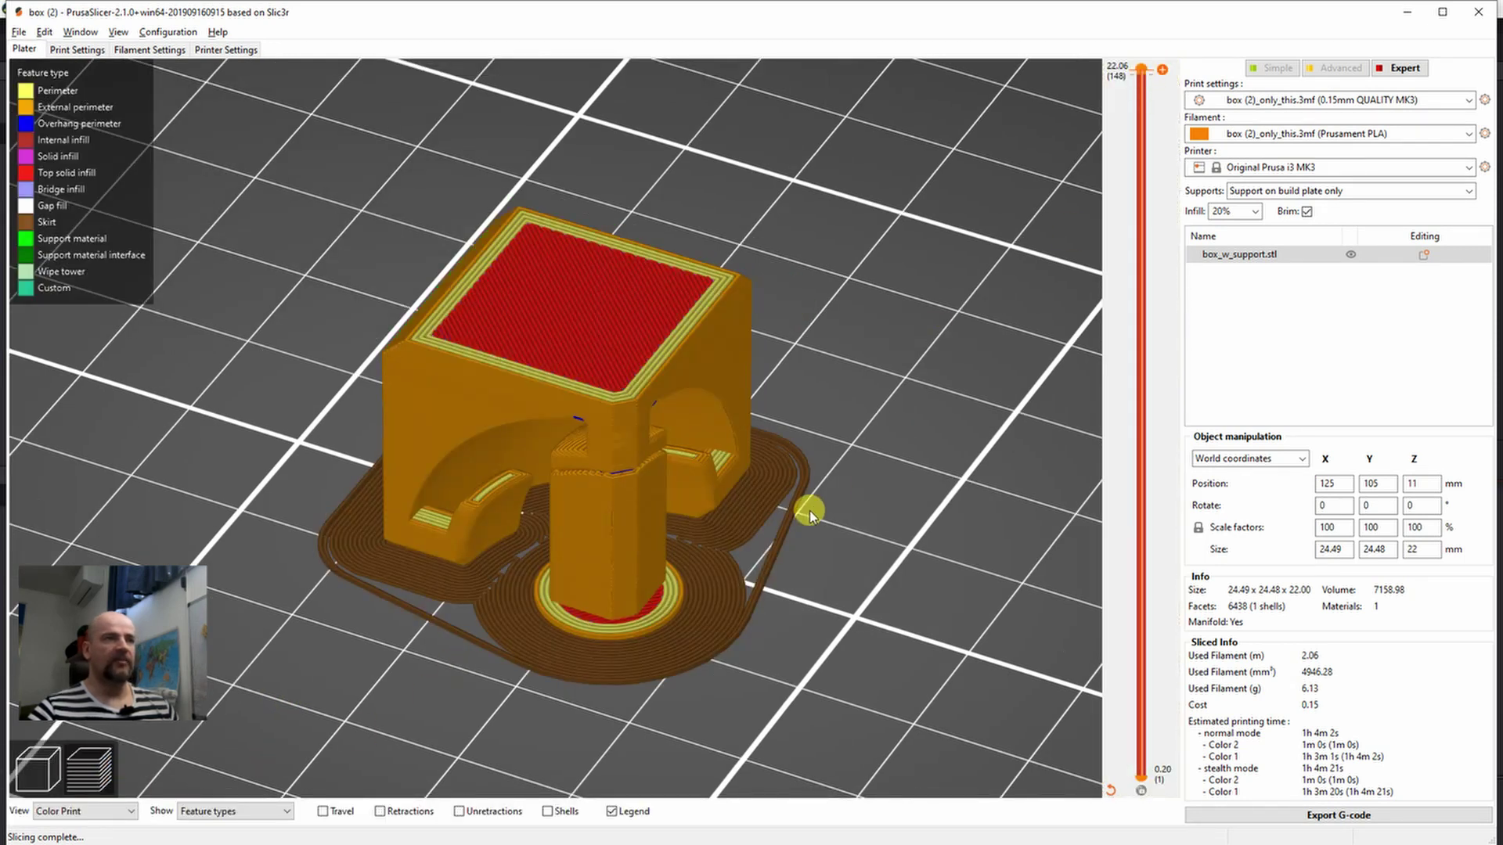
scroll(814, 509, up, 3)
scroll(1138, 67, down, 2)
drag(1148, 141, 1161, 822)
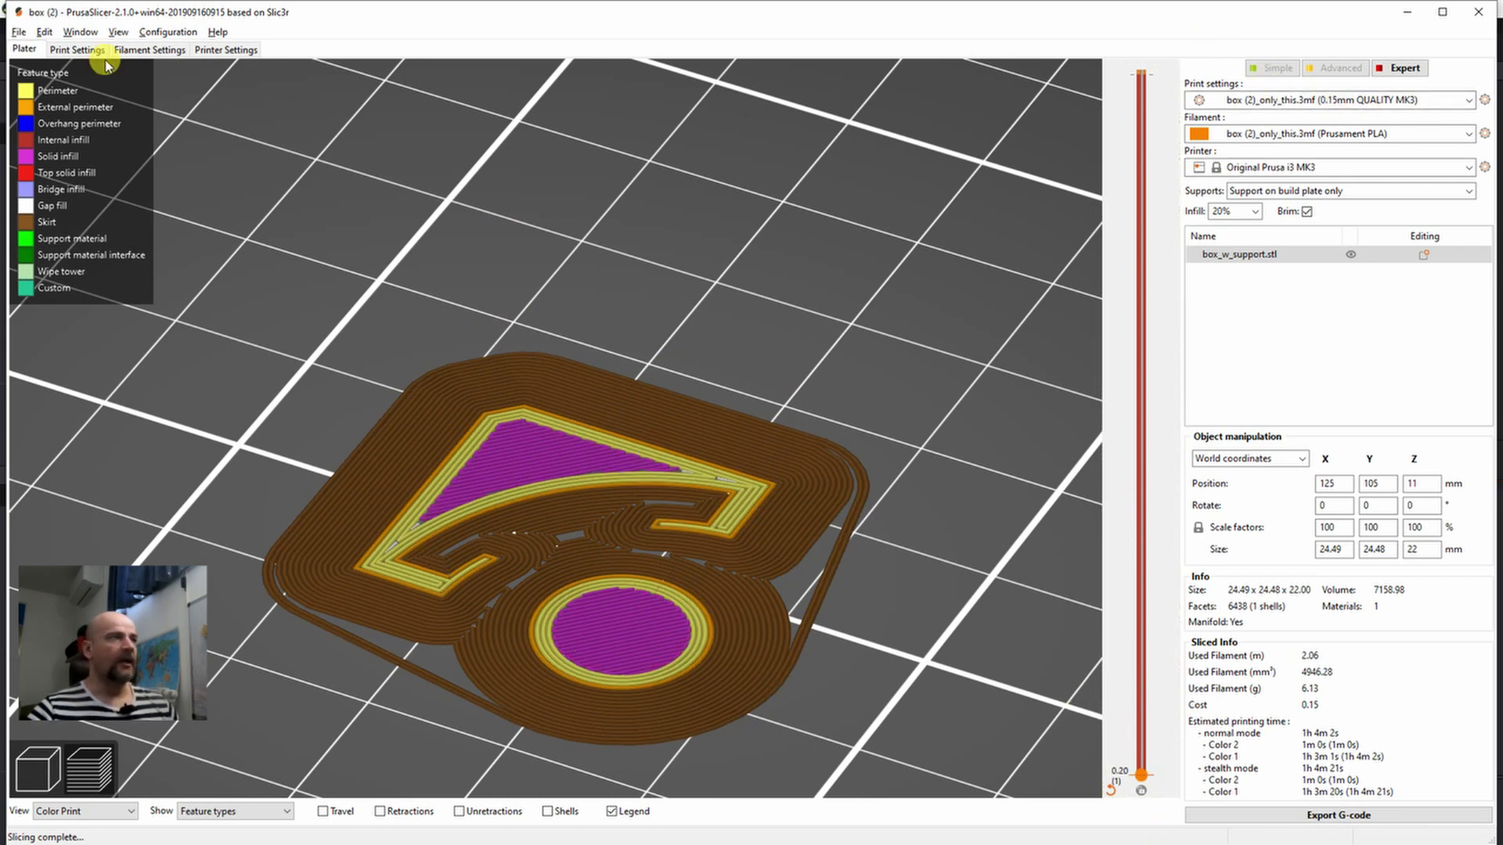
click(81, 50)
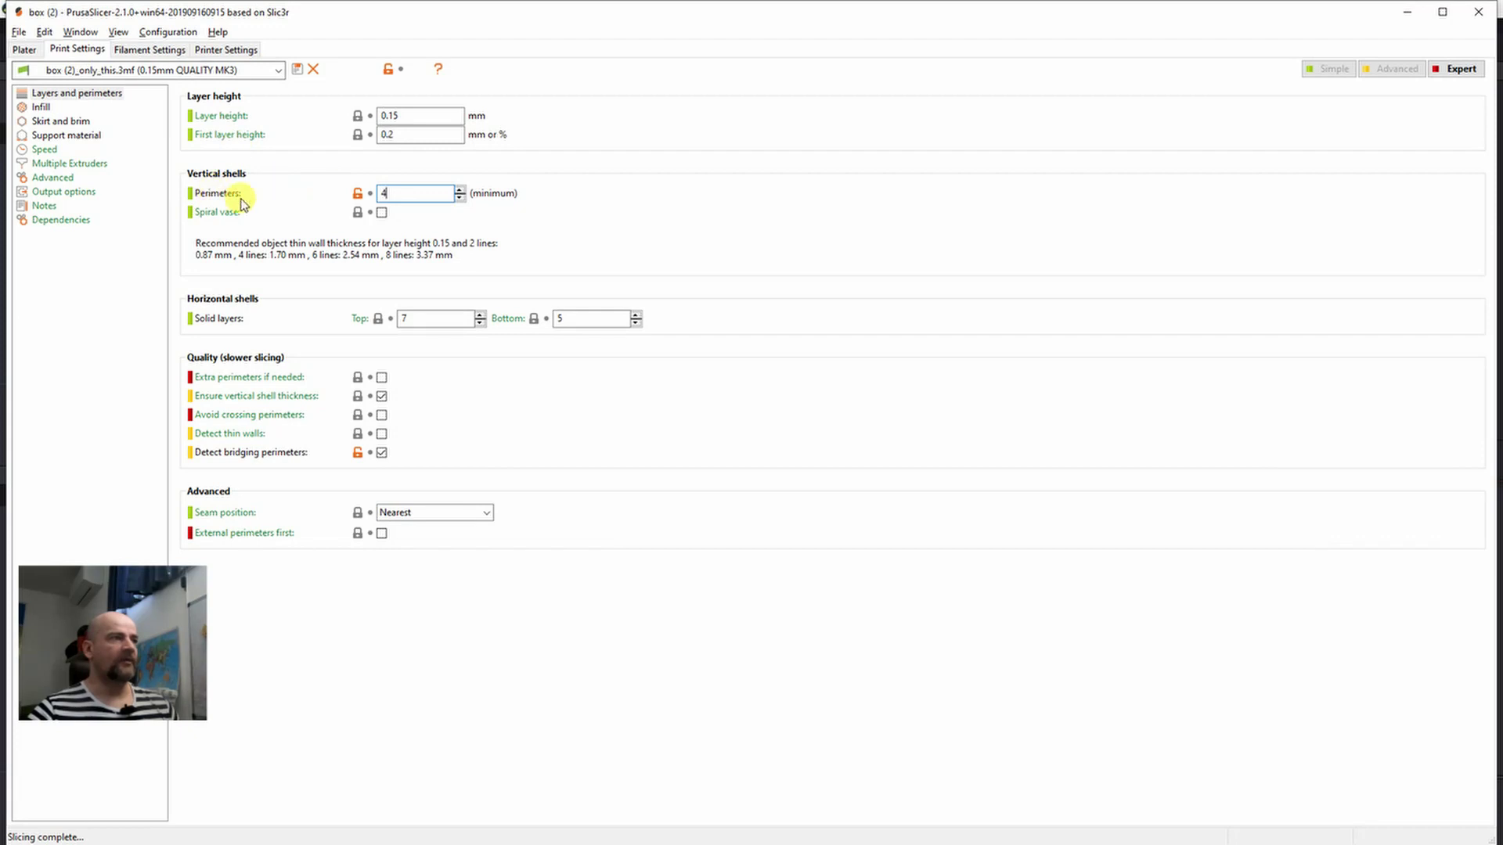
mouse_move(387, 193)
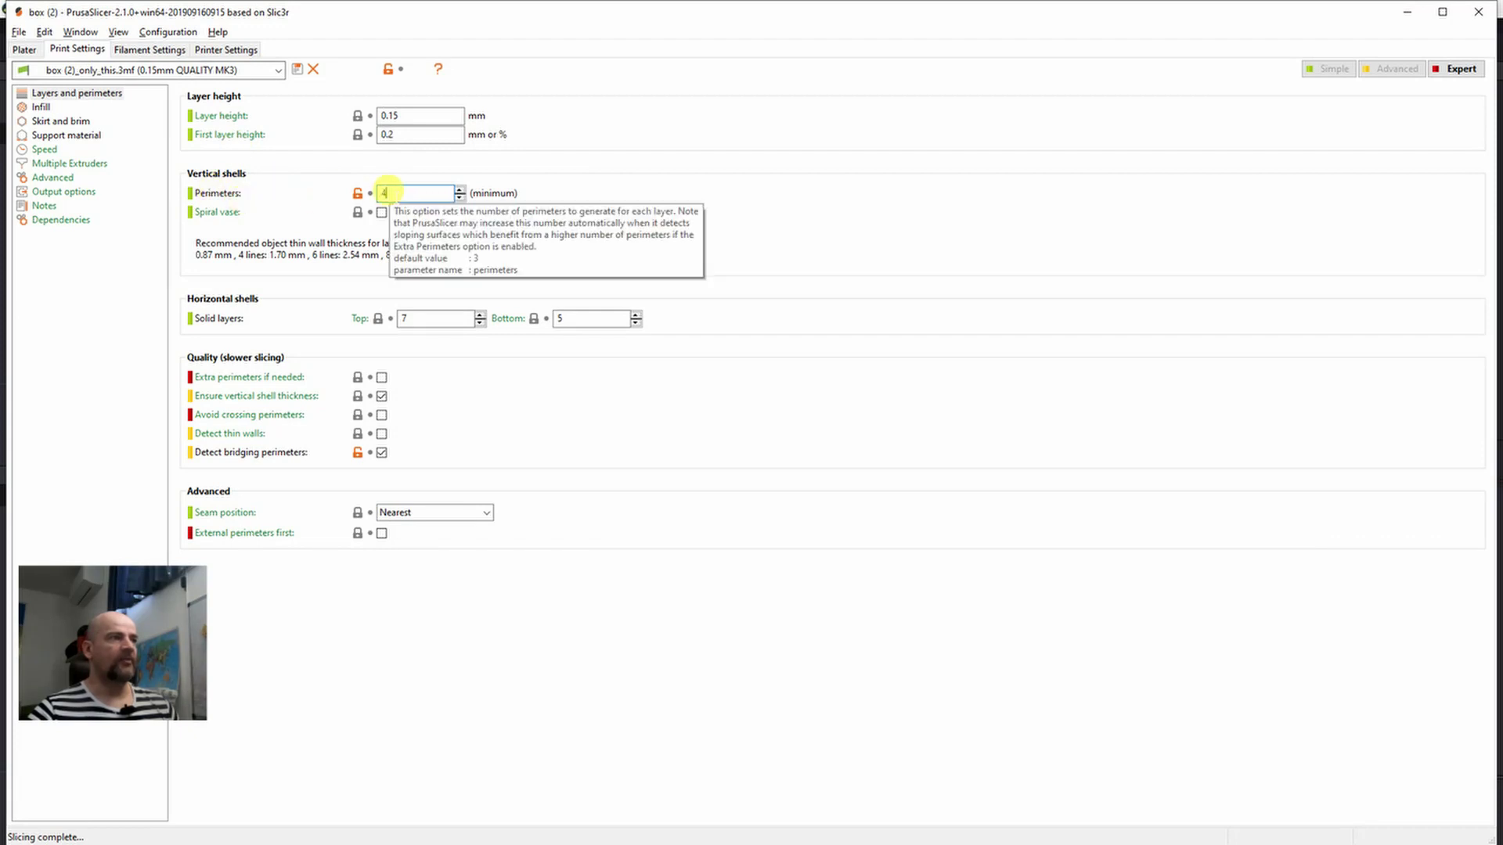
click(25, 49)
drag(1142, 773, 1122, 180)
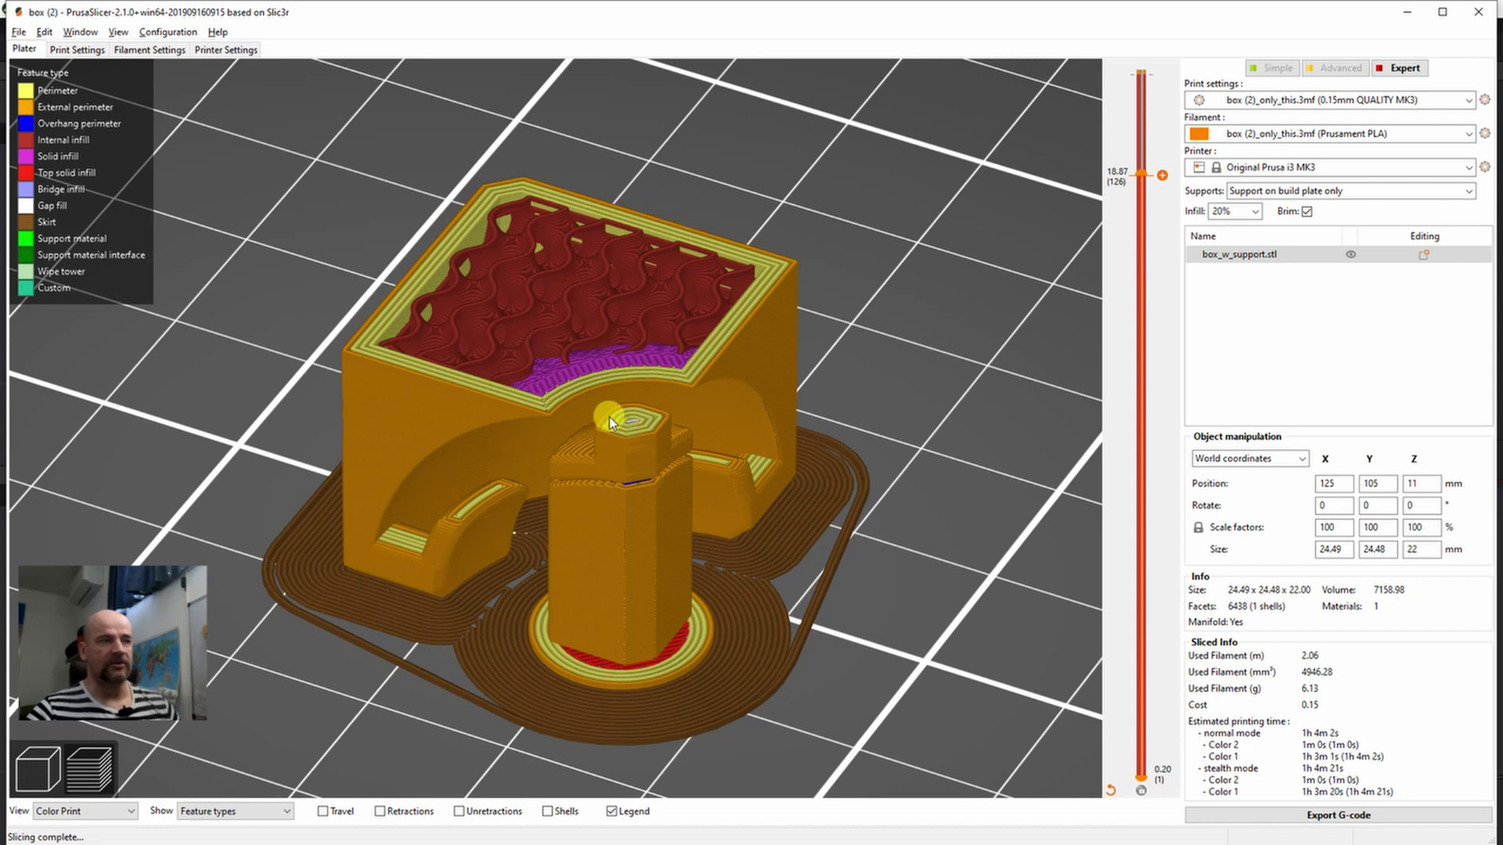
drag(1144, 175, 1103, 368)
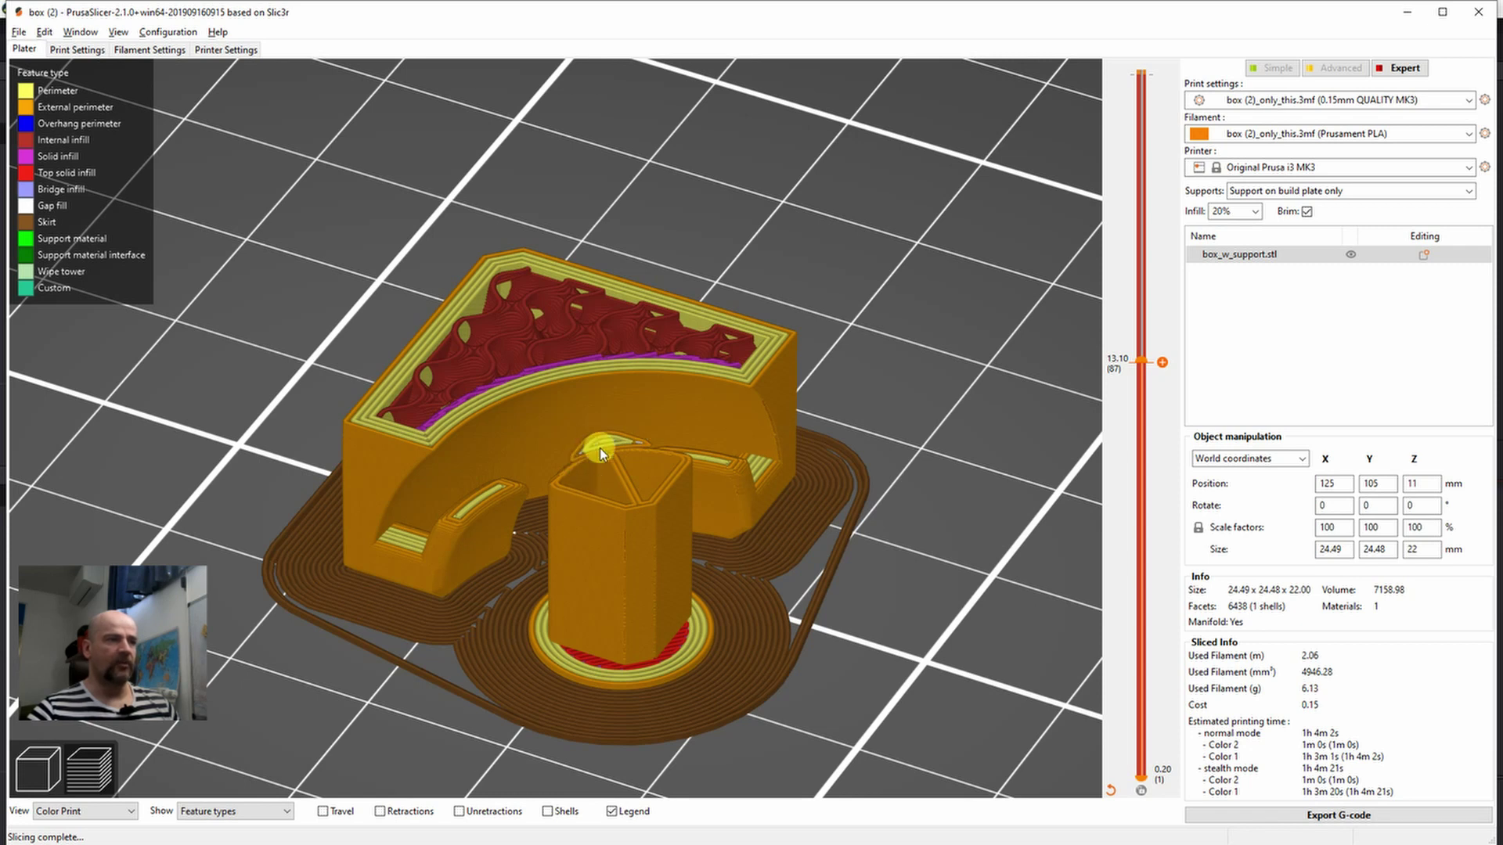
drag(1146, 366, 1142, 69)
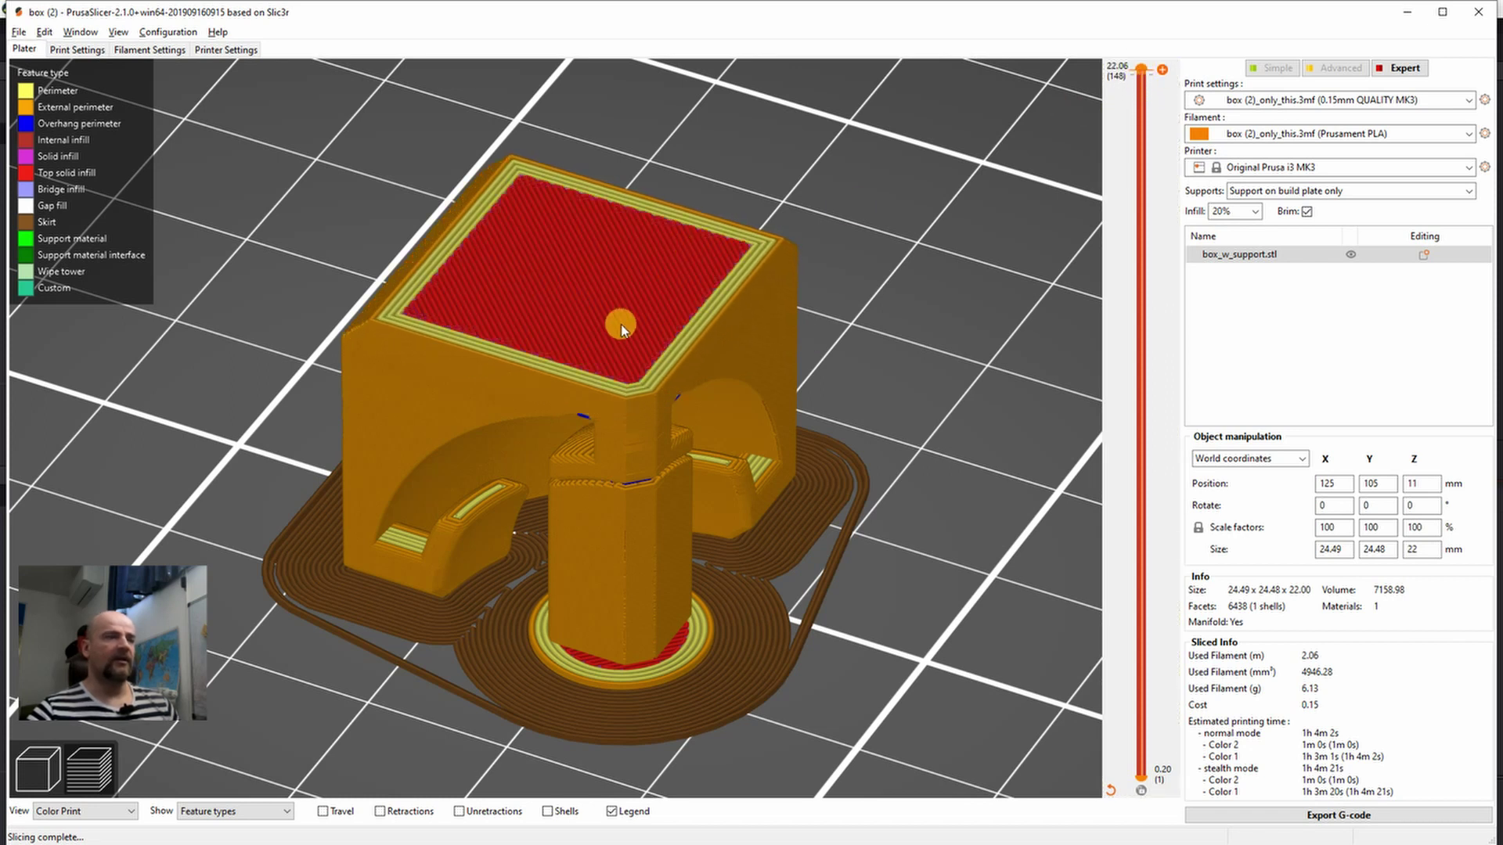
drag(842, 392, 768, 349)
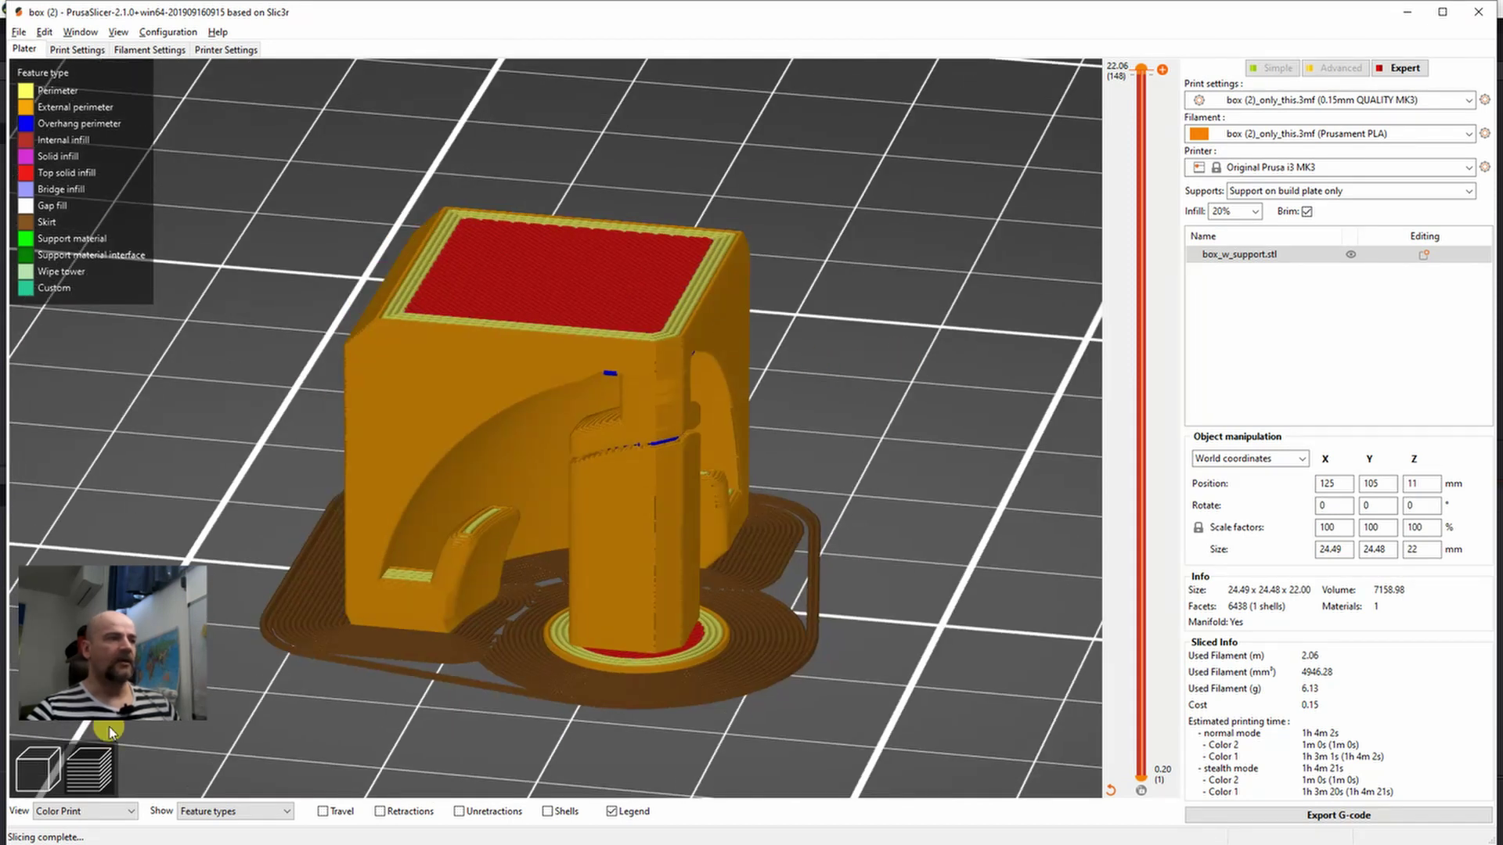